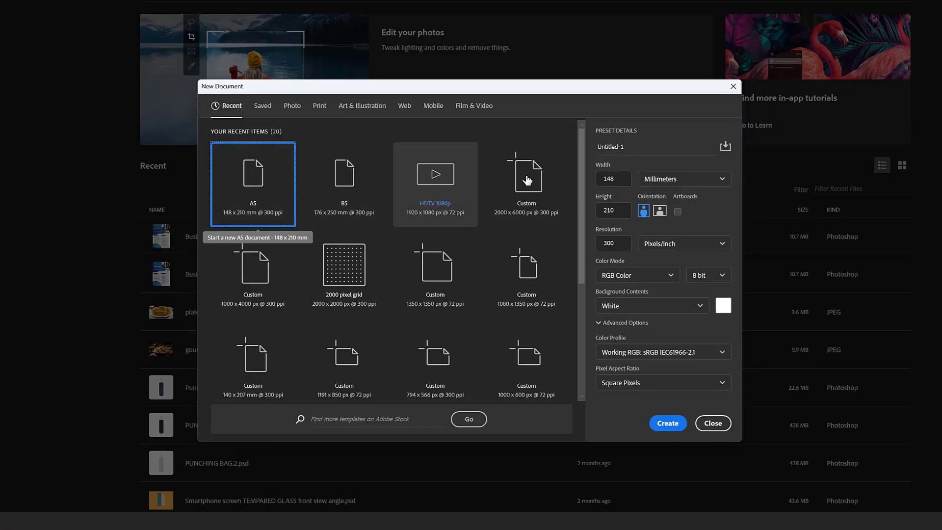
# Create a new A5 portrait document named "Business Flyer", 148 x 210 mm at 300 pixels/inch
pyautogui.doubleClick(621, 146)
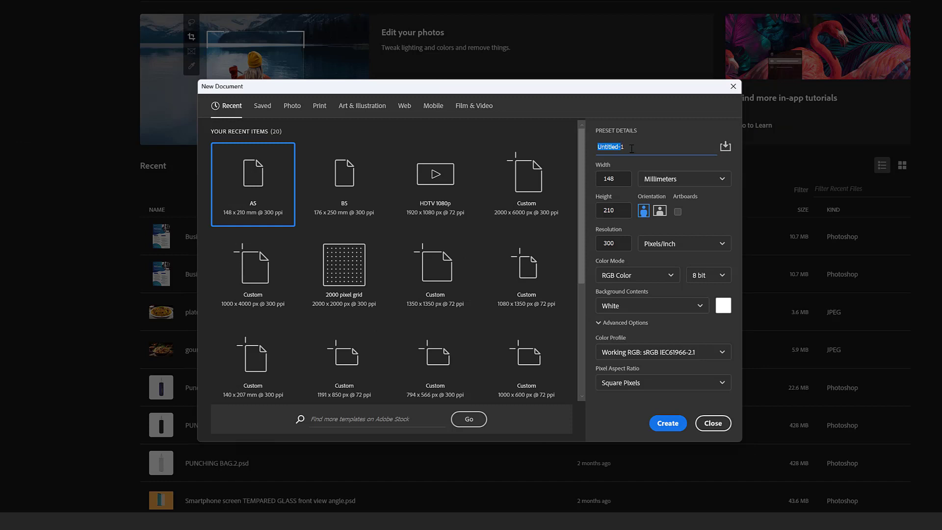
pyautogui.click(631, 148)
pyautogui.write('Business Flyer')
pyautogui.click(668, 429)
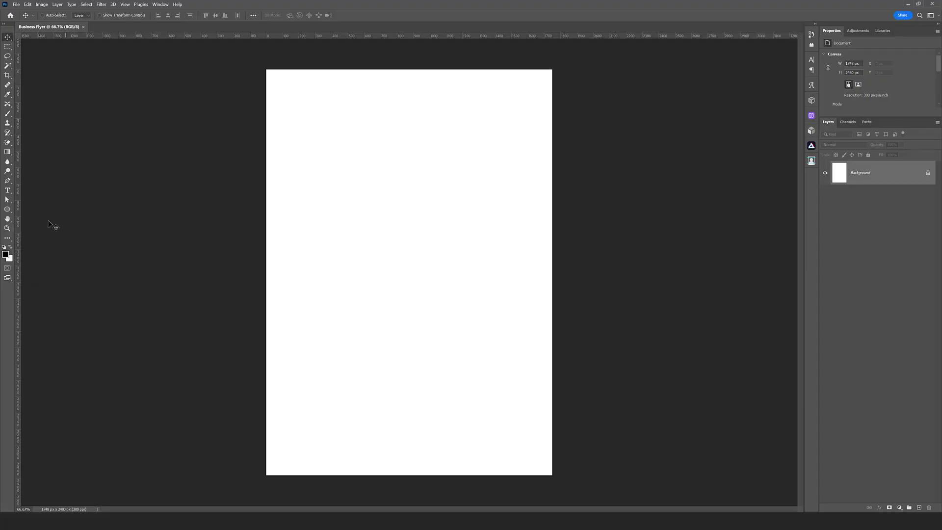
# Create an ellipse shape 1800 px wide and 1800 px high on the page
pyautogui.click(7, 209)
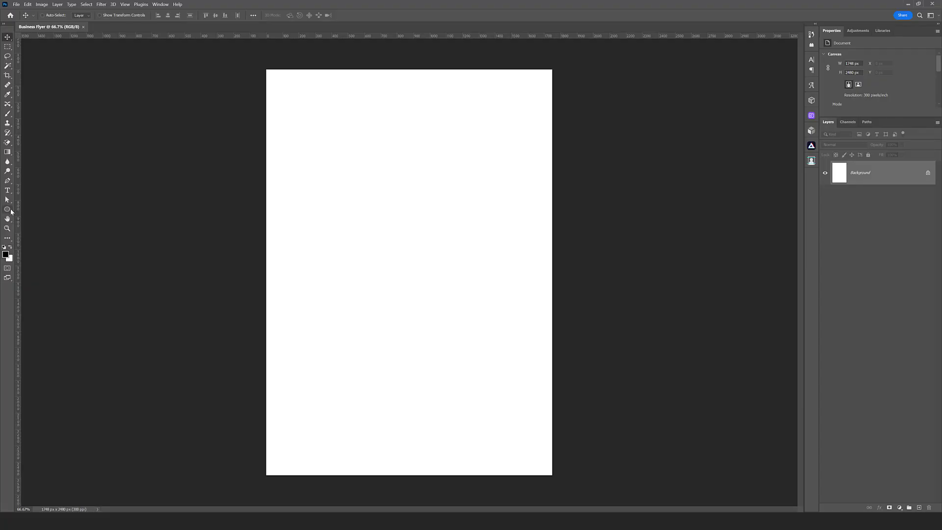
pyautogui.click(423, 199)
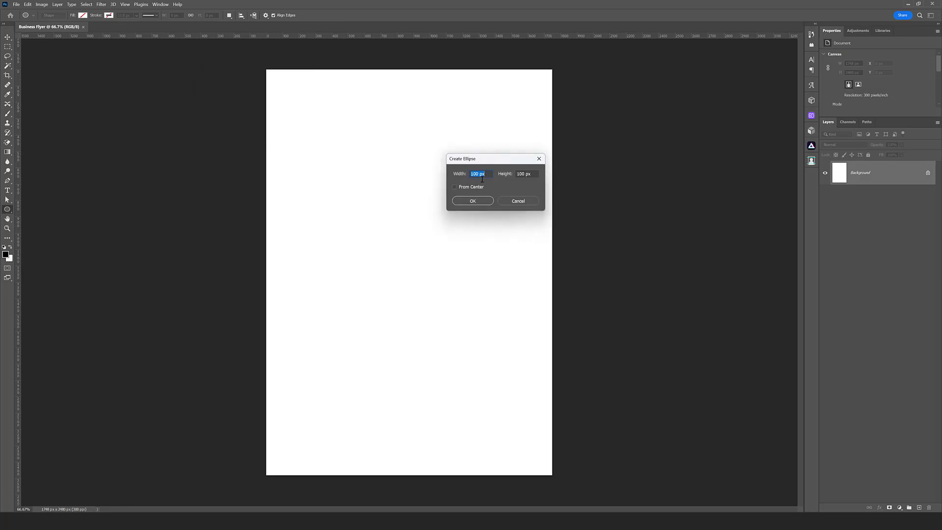
pyautogui.write('1')
pyautogui.doubleClick(519, 174)
pyautogui.write('1800')
pyautogui.click(474, 201)
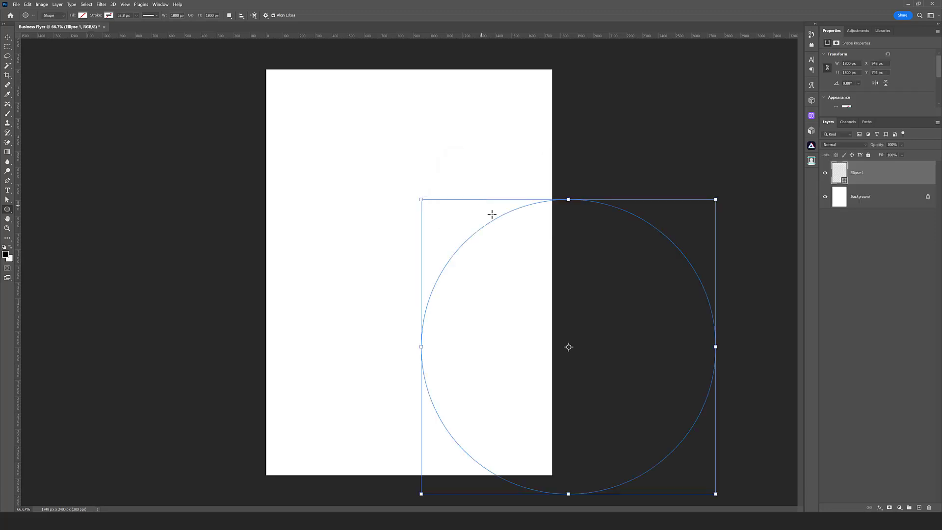
# Fill the circle with solid dark blue and centre it horizontally against the page's top edge
pyautogui.click(12, 38)
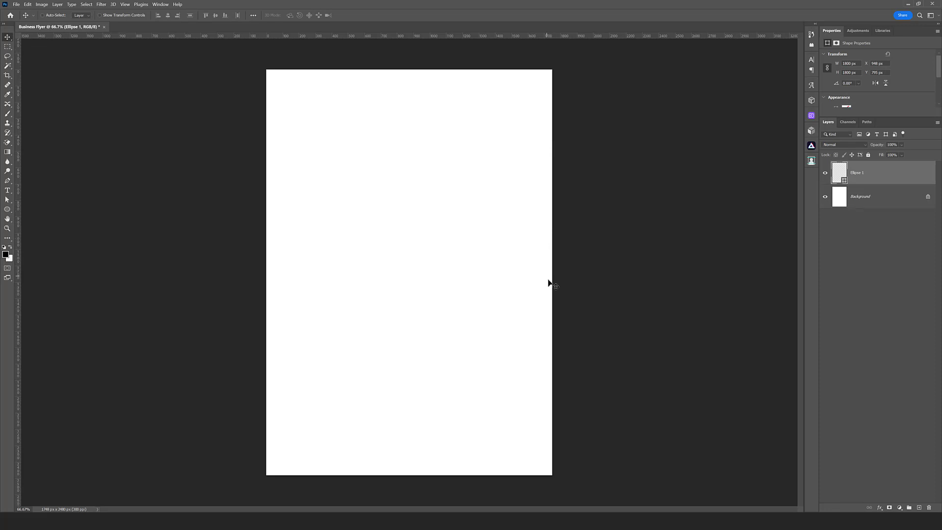
pyautogui.moveTo(552, 284); pyautogui.dragTo(364, 155)
pyautogui.moveTo(854, 122); pyautogui.dragTo(859, 246)
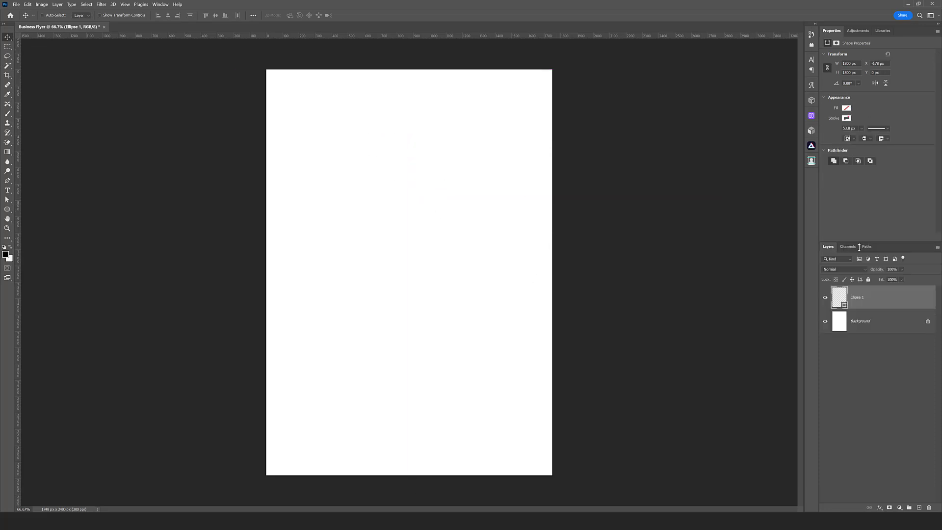
pyautogui.click(846, 108)
pyautogui.click(842, 147)
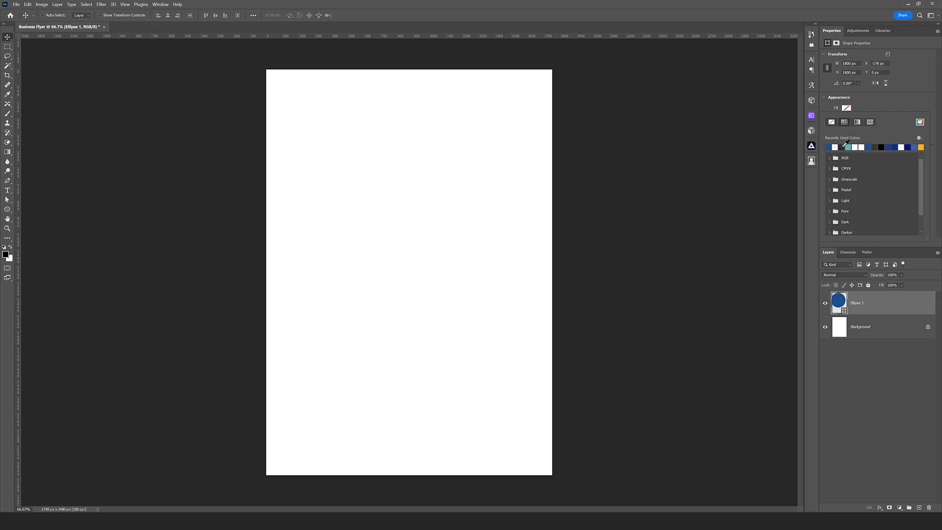
pyautogui.click(869, 367)
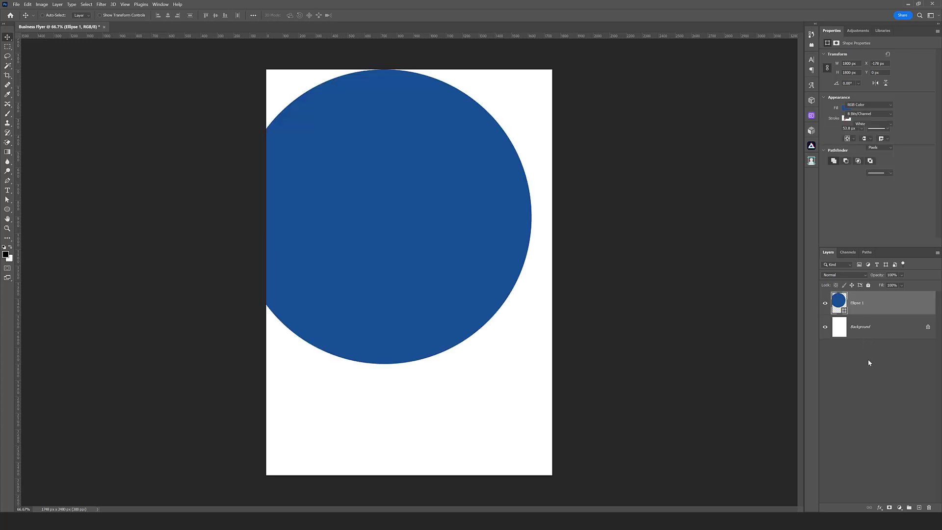
pyautogui.click(862, 311)
pyautogui.moveTo(384, 252); pyautogui.dragTo(417, 253)
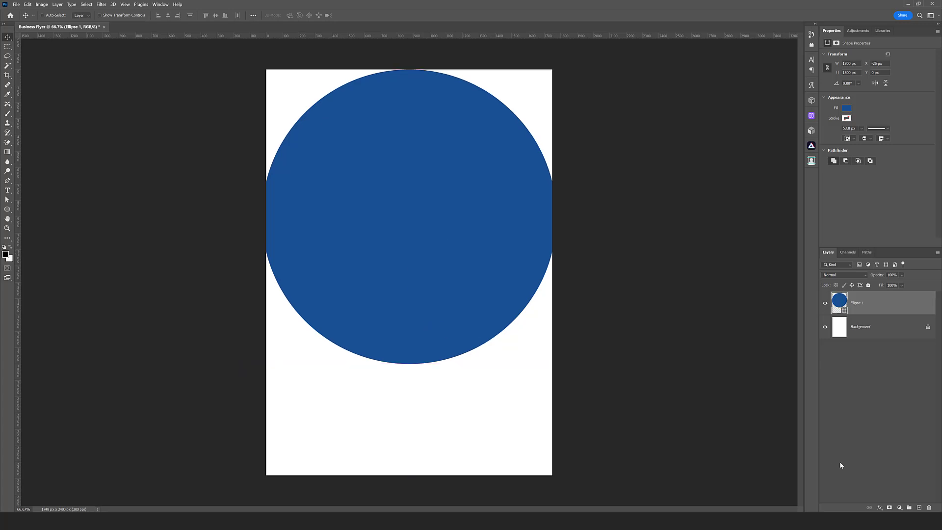
# Add a Gradient Overlay to the circle using the Green_28 preset from the Greens gradients
pyautogui.click(880, 507)
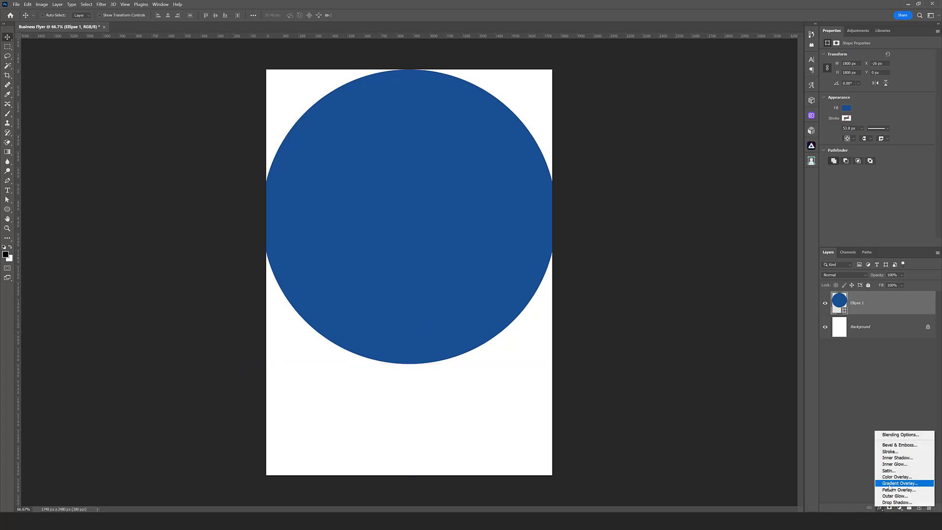
pyautogui.click(890, 484)
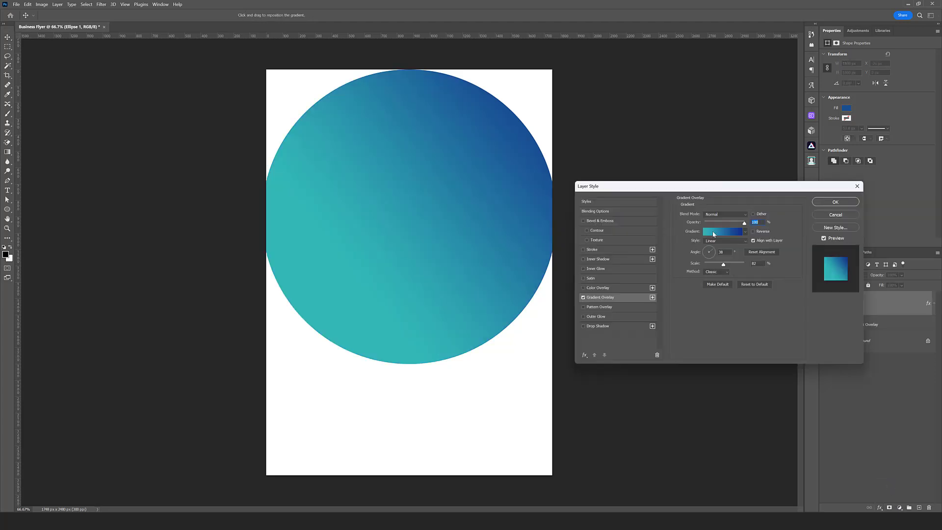
pyautogui.click(713, 234)
pyautogui.scroll(-1, 479, 180)
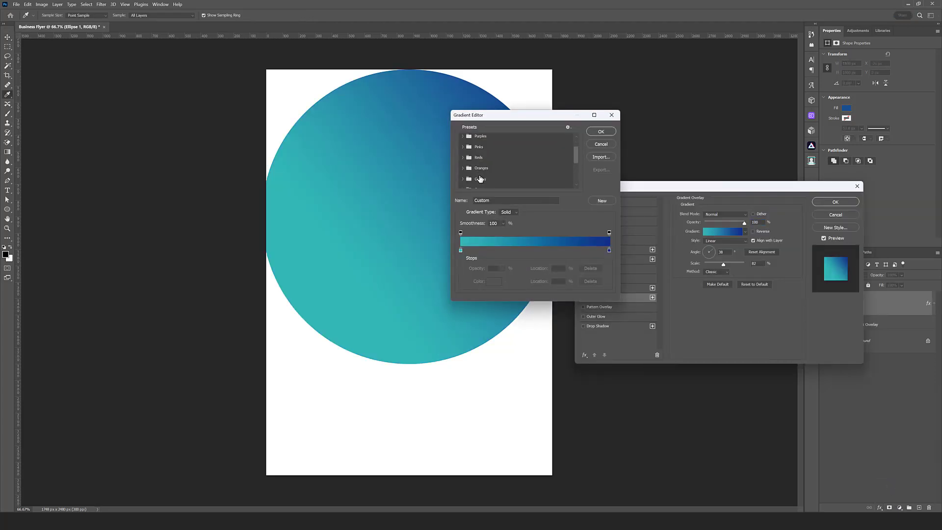
pyautogui.click(463, 179)
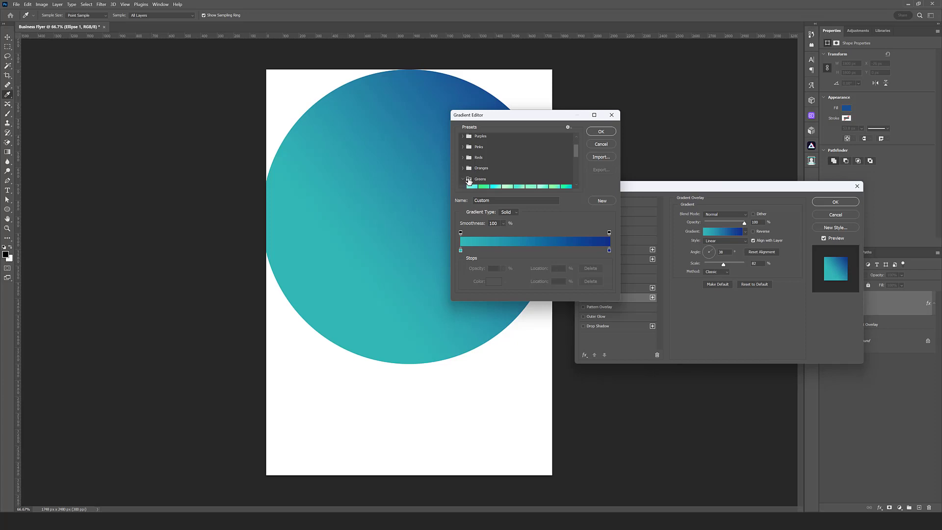
pyautogui.scroll(-3, 482, 172)
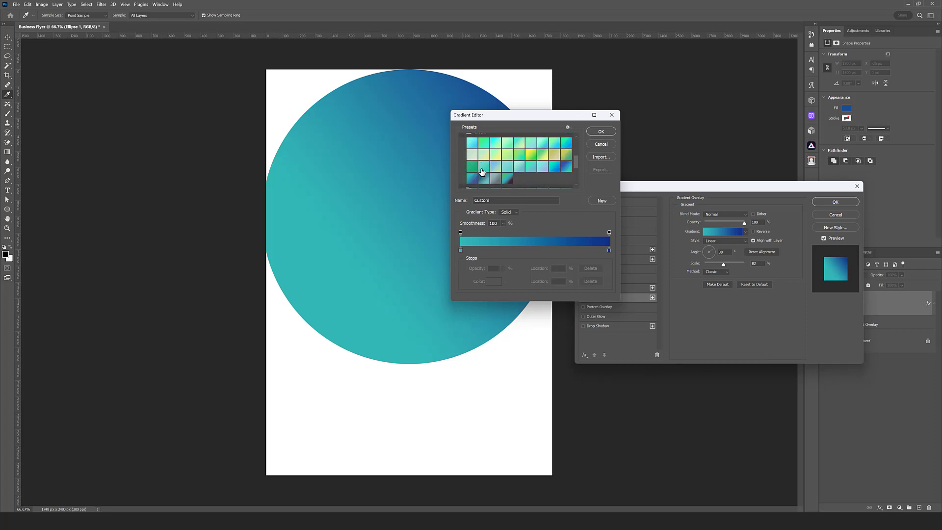
pyautogui.click(471, 178)
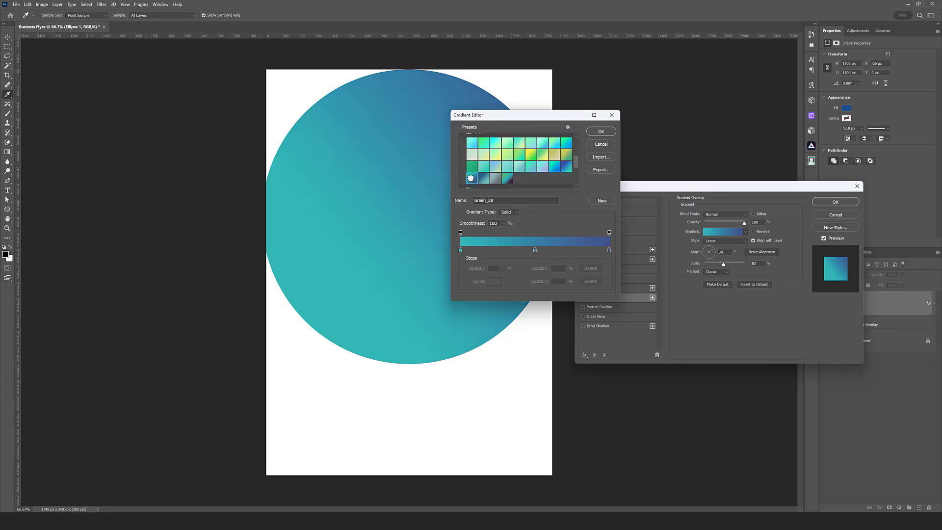
# Change the gradient's end stop at location 100% to a brighter, more saturated blue
pyautogui.doubleClick(609, 251)
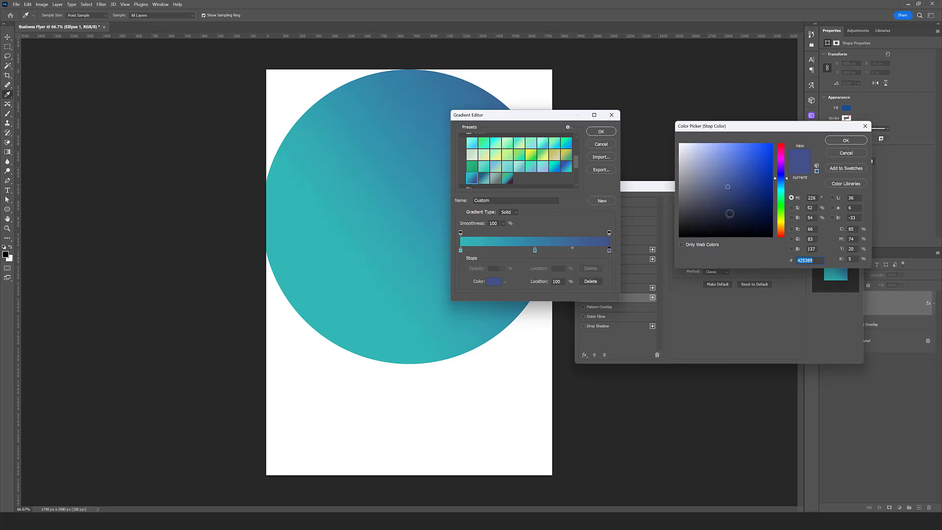
pyautogui.click(771, 162)
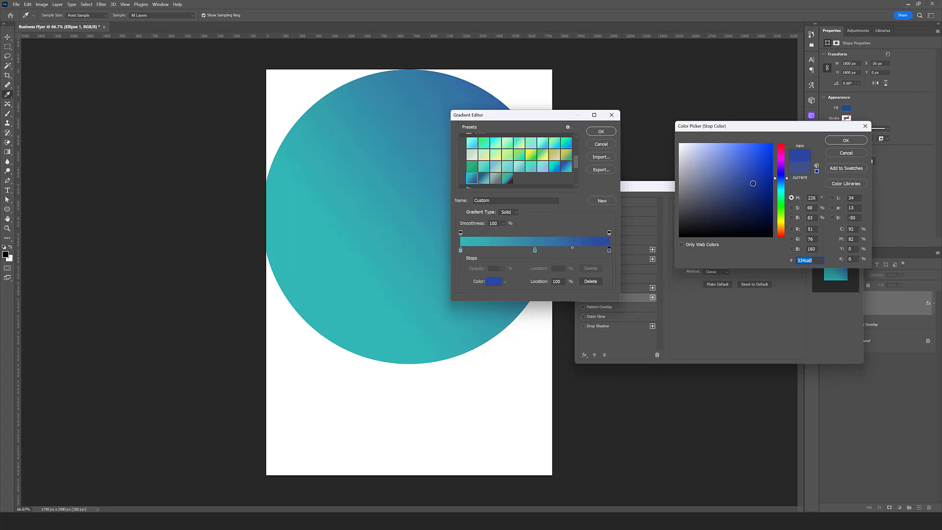
pyautogui.click(754, 184)
pyautogui.moveTo(754, 185); pyautogui.dragTo(755, 177)
pyautogui.click(843, 140)
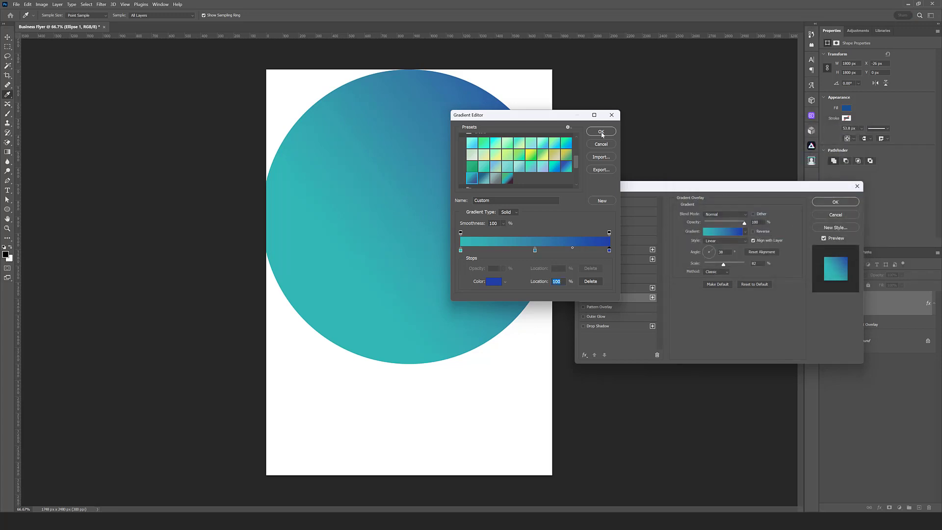
pyautogui.click(601, 132)
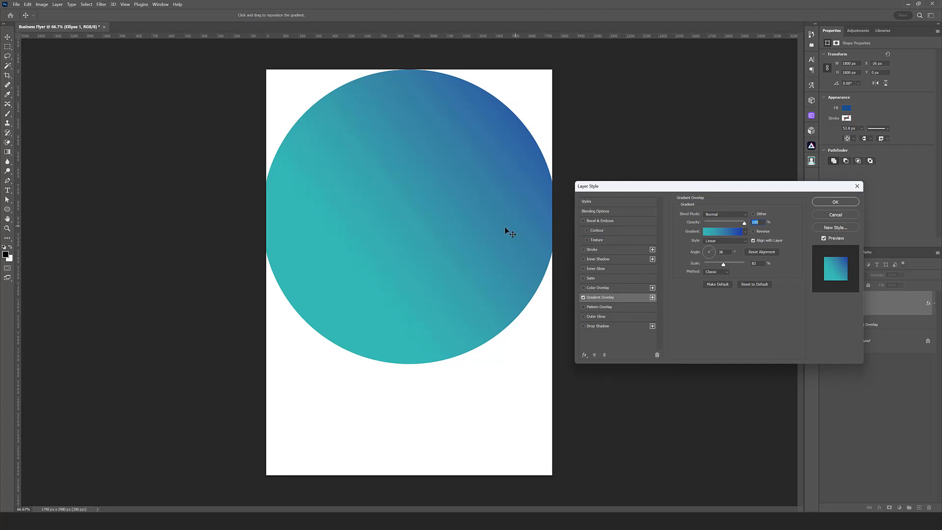
# Reverse the gradient overlay and reposition it so teal covers the circle's upper right and blue its lower left
pyautogui.moveTo(505, 228); pyautogui.dragTo(389, 249)
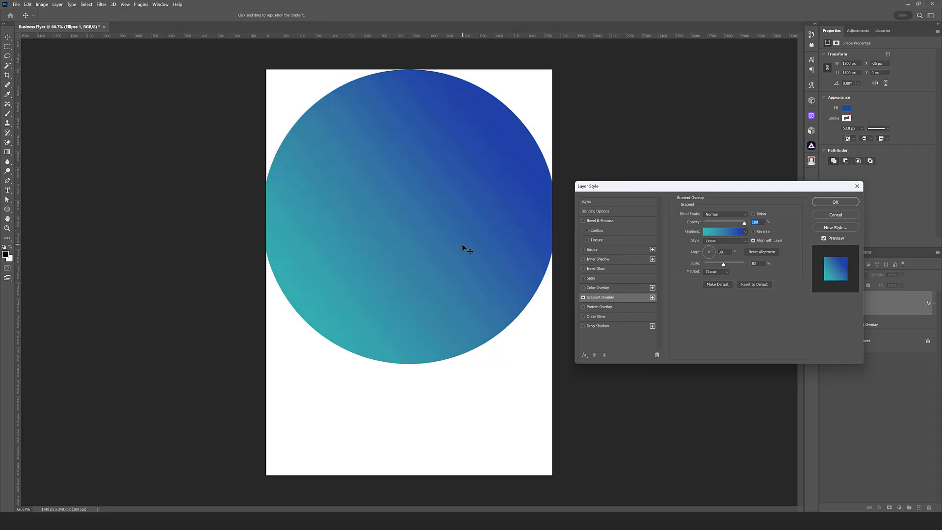
pyautogui.moveTo(462, 248); pyautogui.dragTo(429, 265)
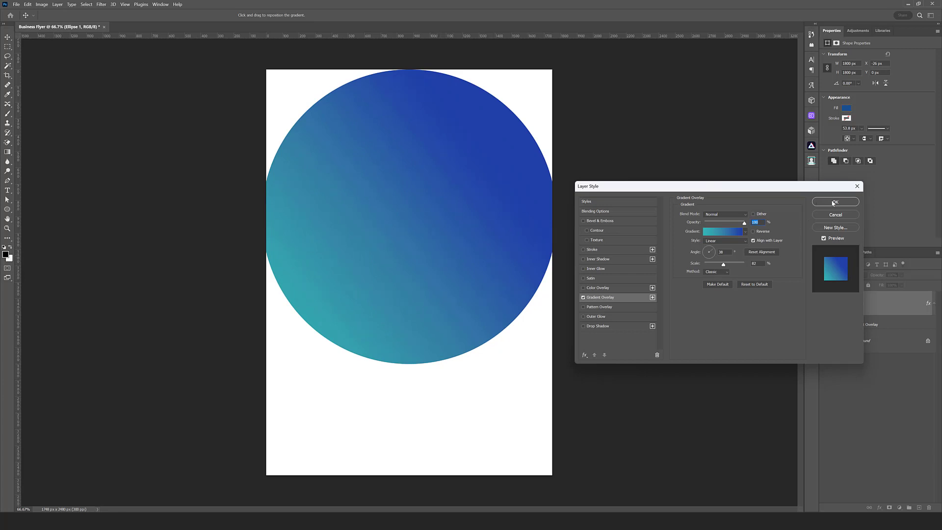
pyautogui.click(753, 231)
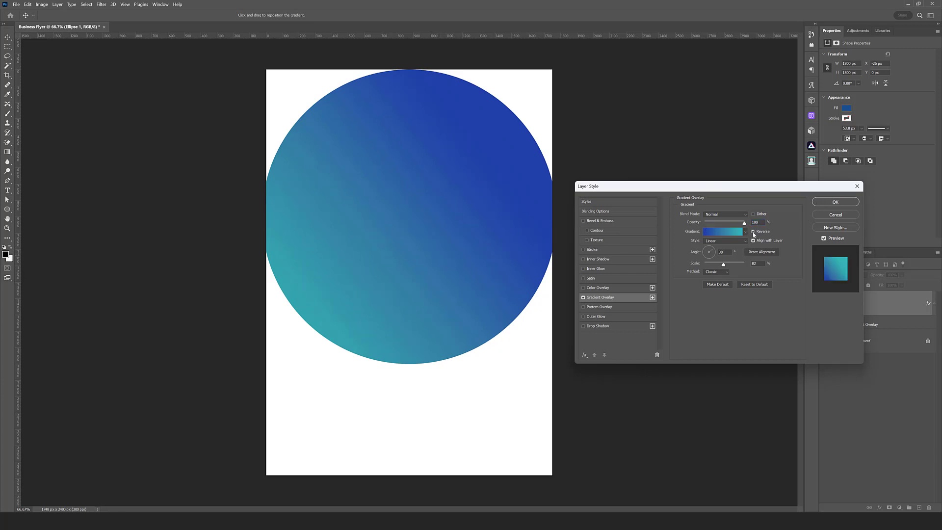
pyautogui.moveTo(433, 236); pyautogui.dragTo(511, 149)
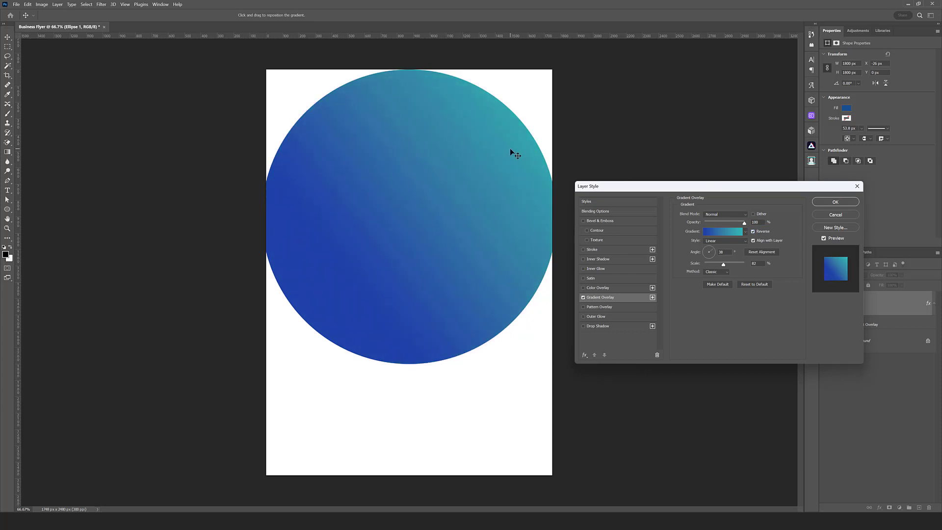
pyautogui.click(836, 202)
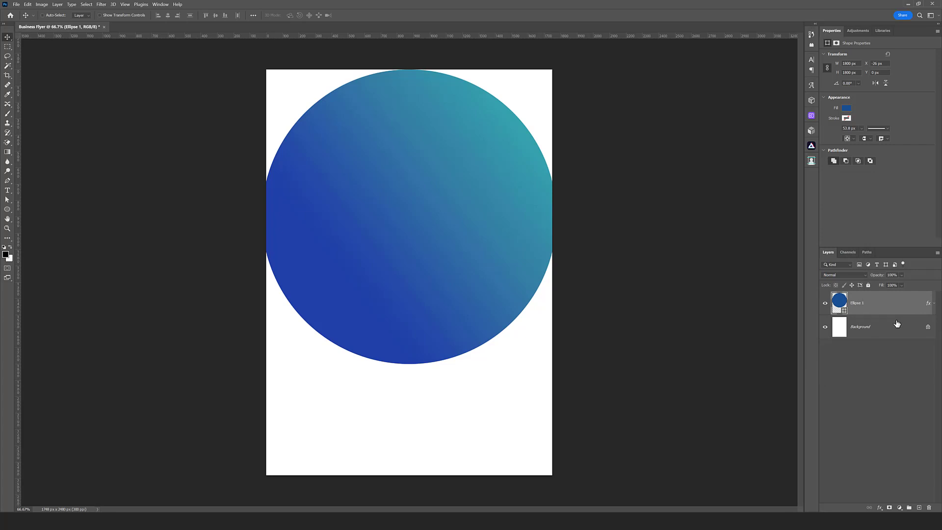
# Duplicate the gradient circle layer twice and hide both copies
pyautogui.hotkey('ctrl', 'j')
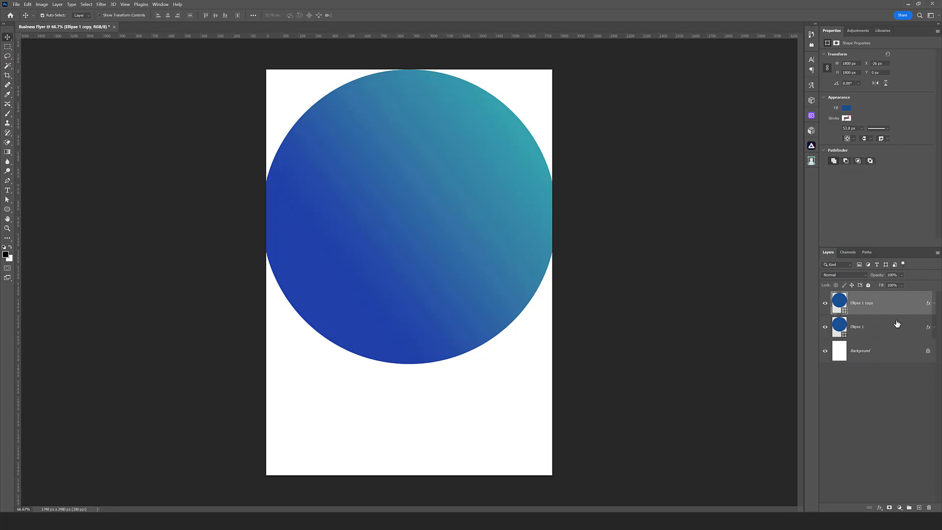
pyautogui.hotkey('ctrl', 'j')
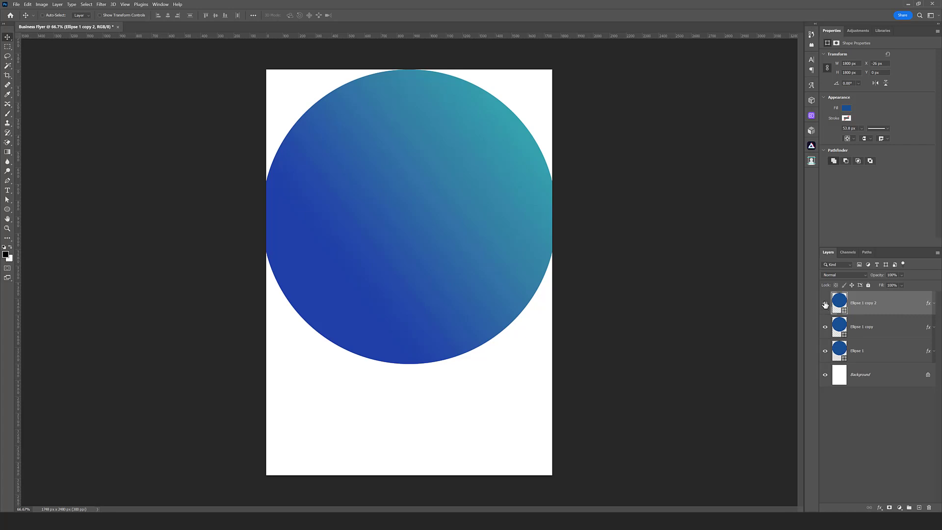
pyautogui.click(825, 304)
pyautogui.click(825, 327)
# Move the original circle into the page's upper-left corner and place the first copy behind it, offset to the right
pyautogui.click(861, 351)
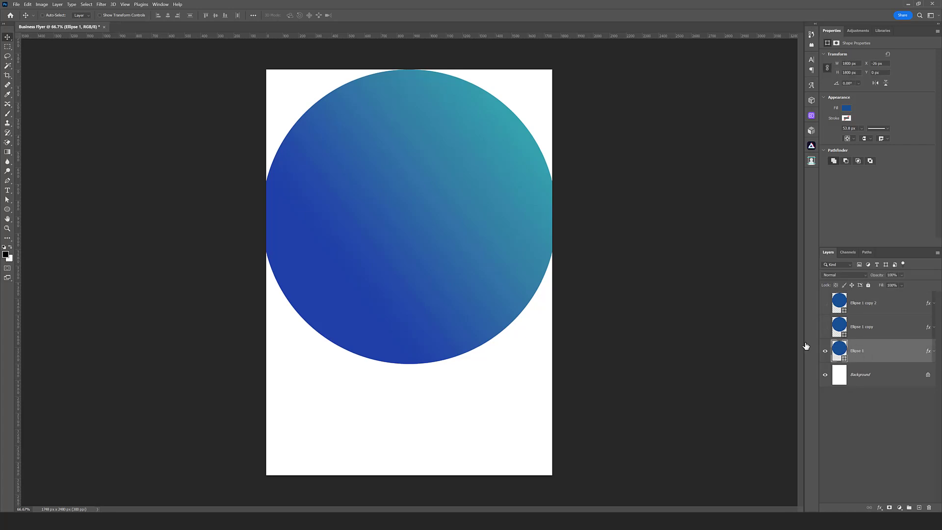
pyautogui.moveTo(407, 237); pyautogui.dragTo(346, 168)
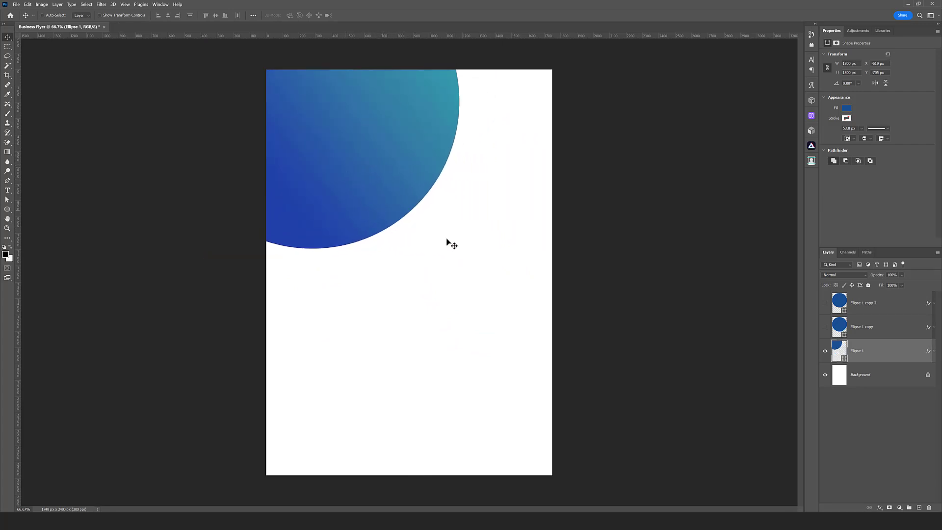
pyautogui.click(825, 327)
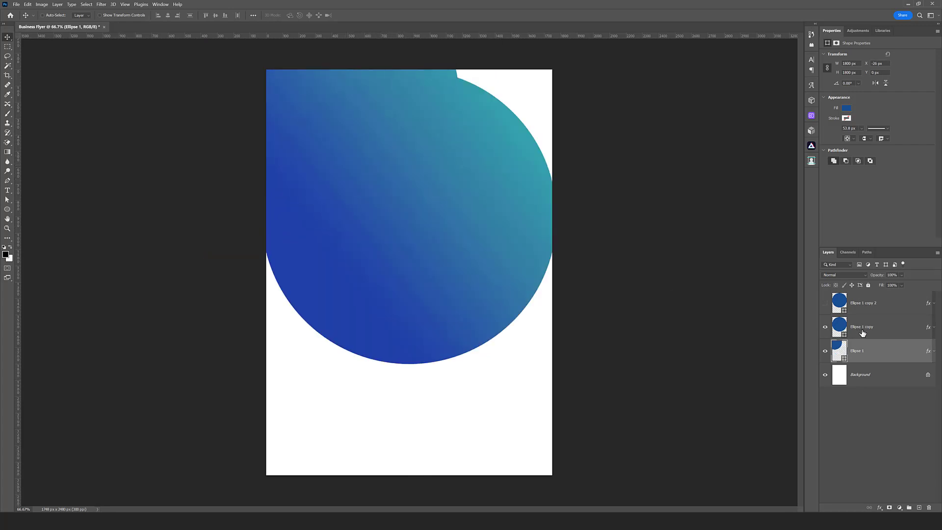
pyautogui.moveTo(860, 327); pyautogui.dragTo(862, 359)
pyautogui.moveTo(473, 299); pyautogui.dragTo(453, 180)
# Show the second circle copy and move it partly off the page at the upper-right corner
pyautogui.click(825, 303)
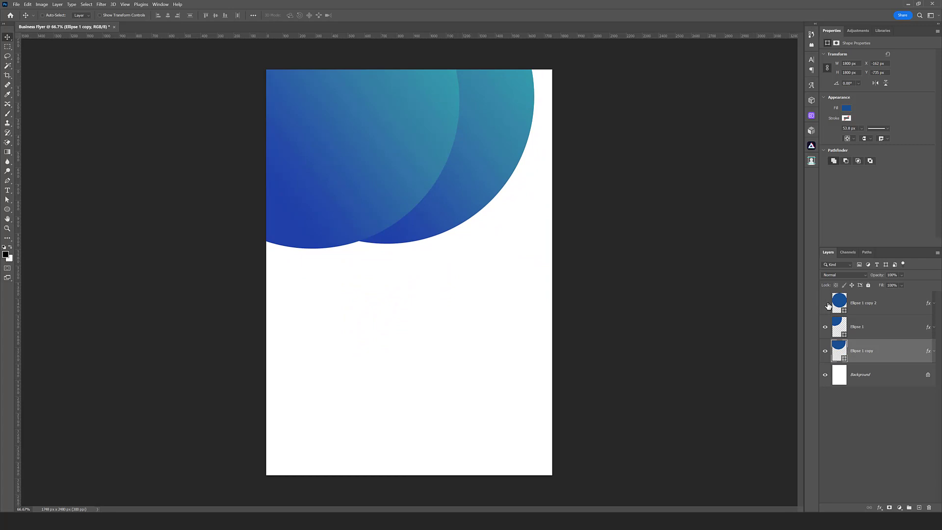
pyautogui.click(846, 306)
pyautogui.moveTo(443, 239); pyautogui.dragTo(463, 161)
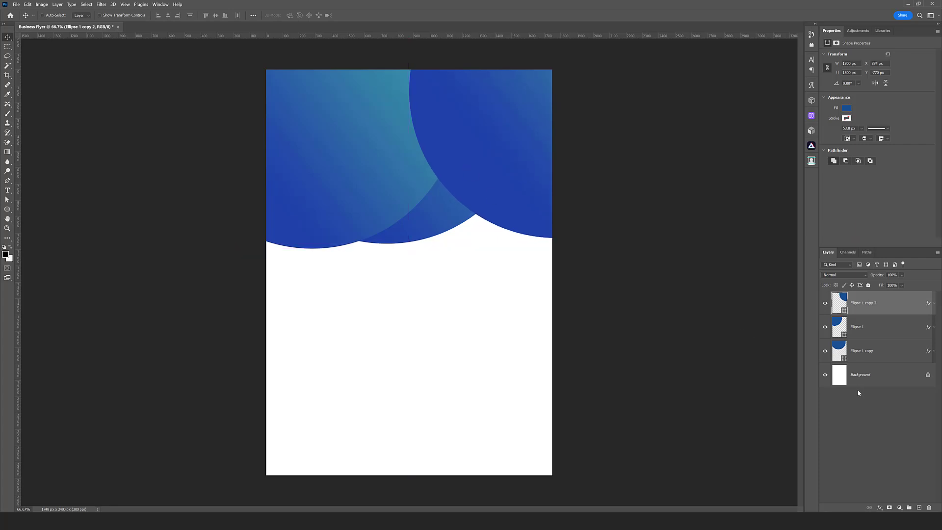
pyautogui.click(859, 405)
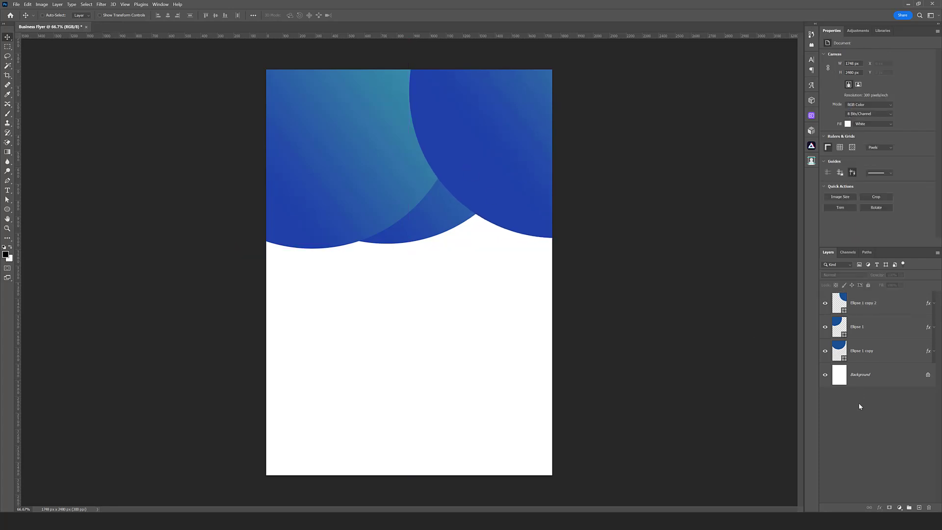
# Place the linked business-people-video-call-meeting photo above the second circle copy, scaled to about 24.58% and extending past the page's upper-right corner
pyautogui.click(859, 329)
pyautogui.click(858, 305)
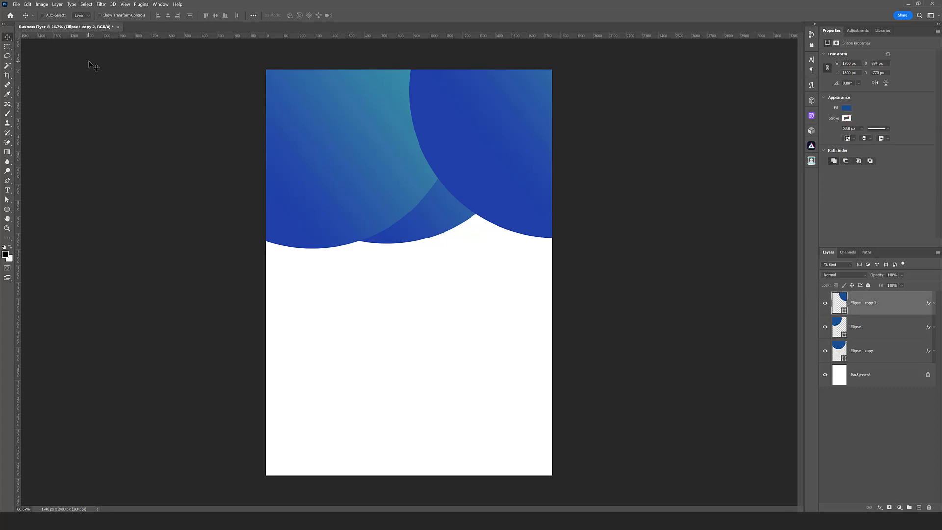
pyautogui.click(16, 5)
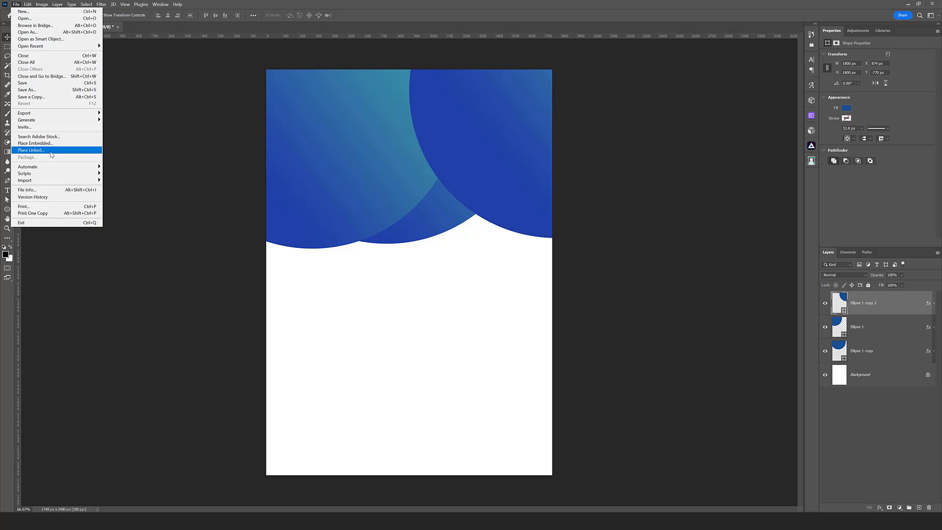
pyautogui.click(51, 155)
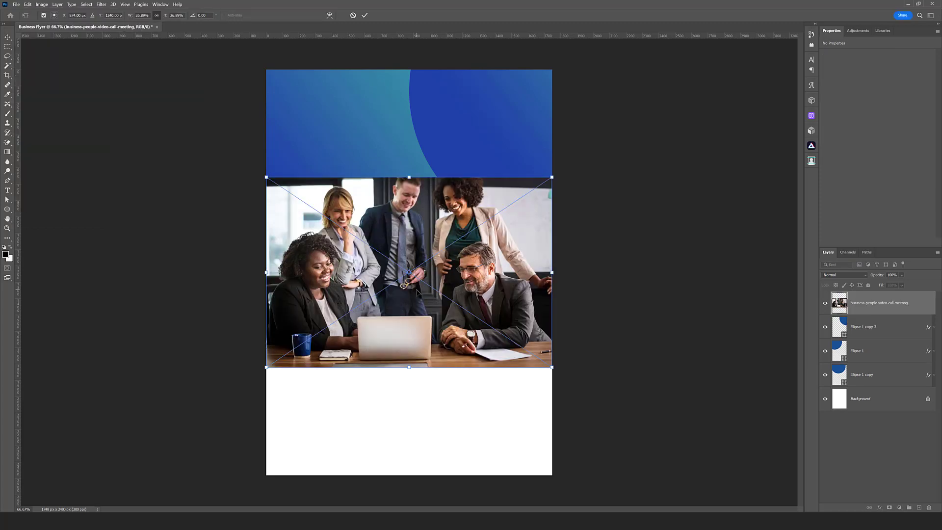
pyautogui.moveTo(418, 293); pyautogui.dragTo(521, 185)
pyautogui.moveTo(519, 260); pyautogui.dragTo(519, 244)
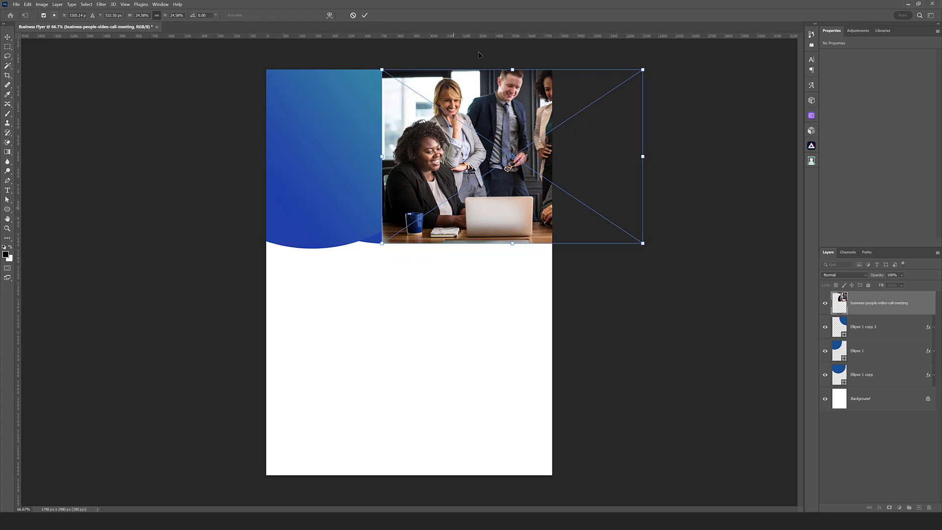
pyautogui.click(363, 16)
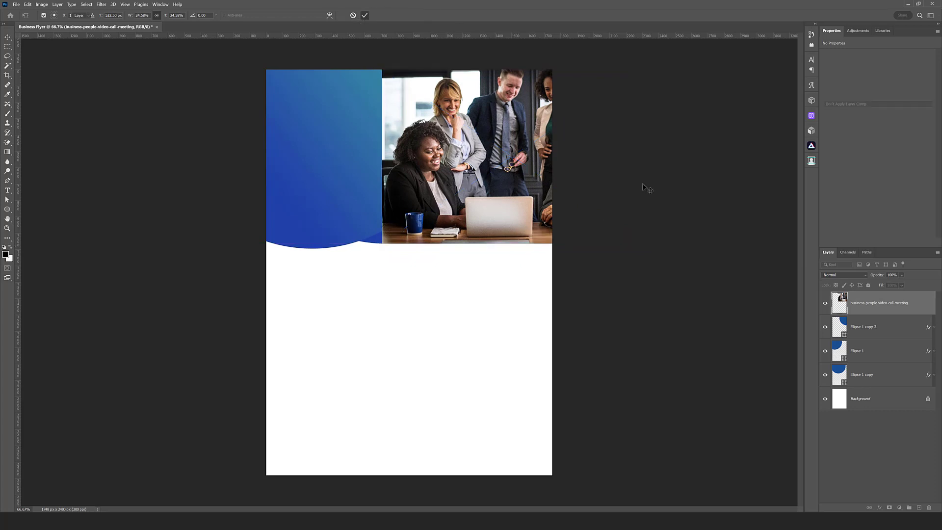
# Clip the meeting photo to the second circle copy and hide that circle's layer effects
pyautogui.rightClick(863, 310)
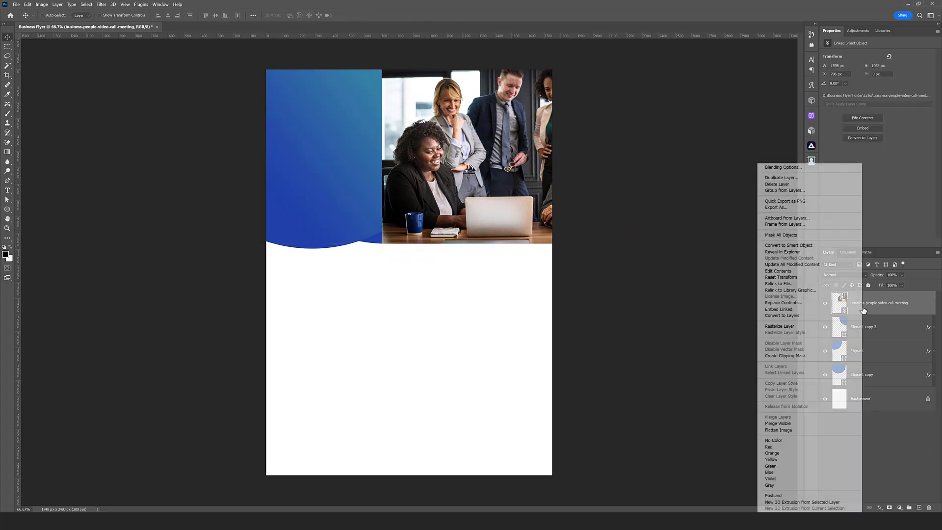
pyautogui.click(792, 355)
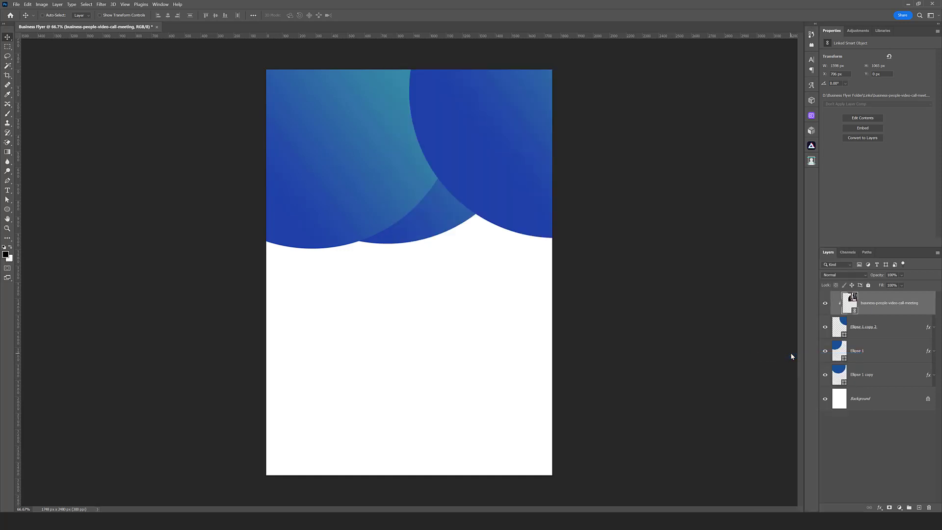
pyautogui.click(933, 326)
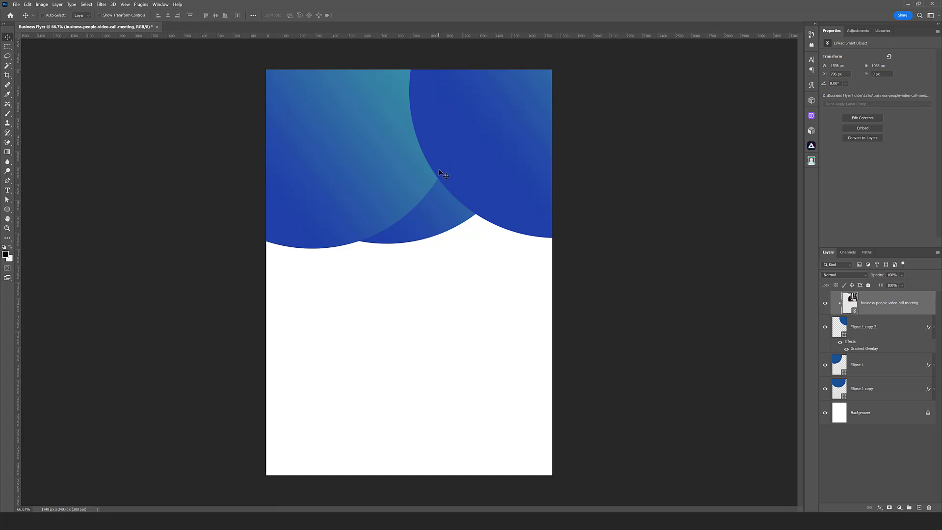
pyautogui.click(840, 343)
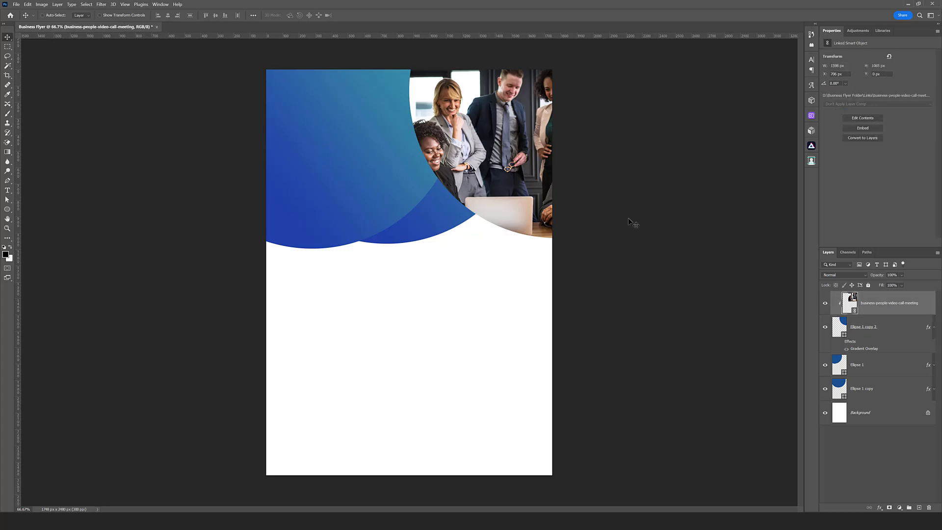
# Shift the clipped photo to the right inside the circle and scale it down to about 23.77%
pyautogui.moveTo(475, 138); pyautogui.dragTo(493, 138)
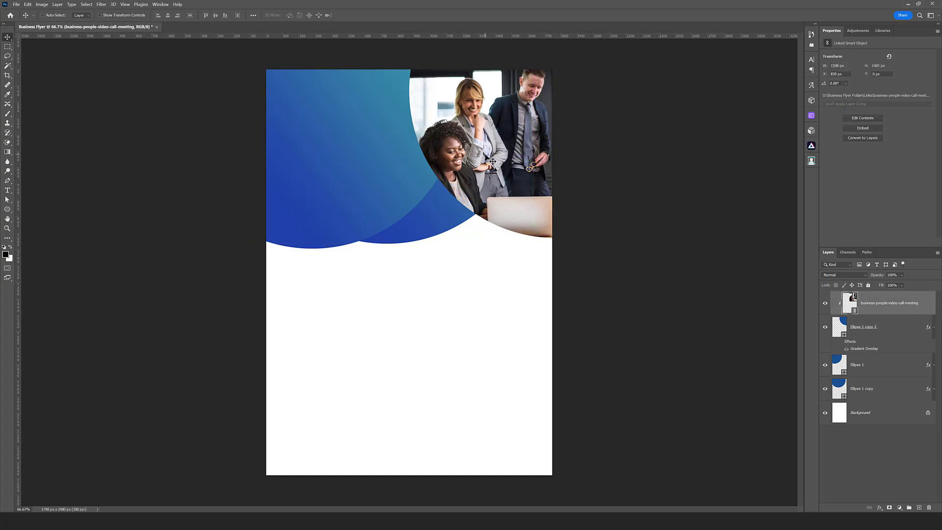
pyautogui.hotkey('ctrl', 't')
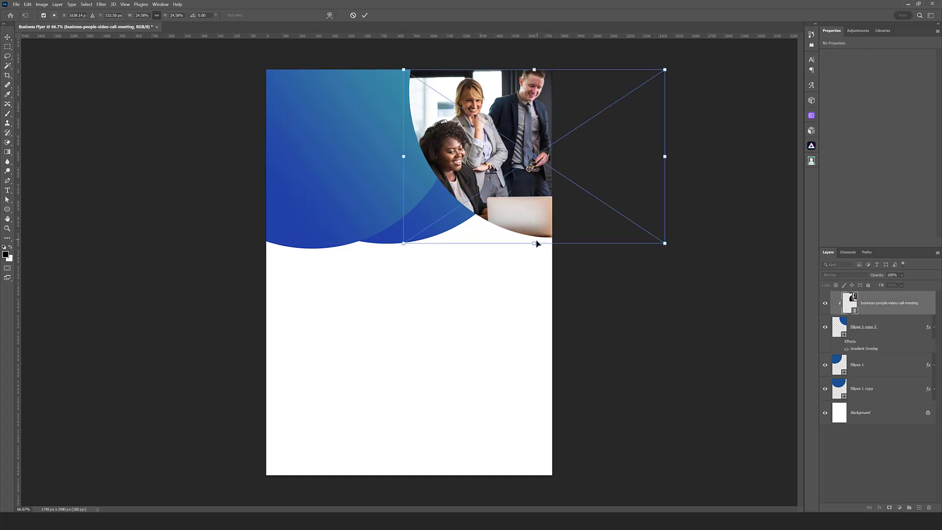
pyautogui.moveTo(535, 241); pyautogui.dragTo(535, 237)
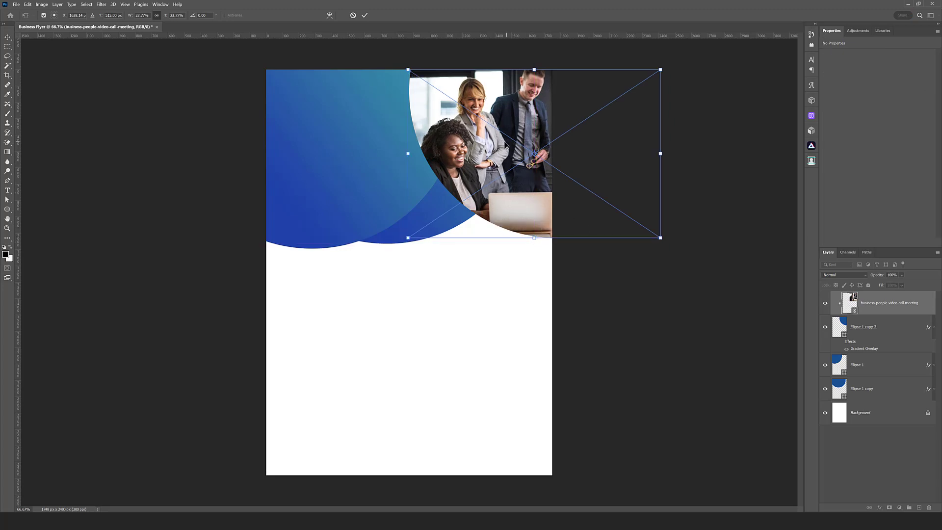
pyautogui.click(364, 15)
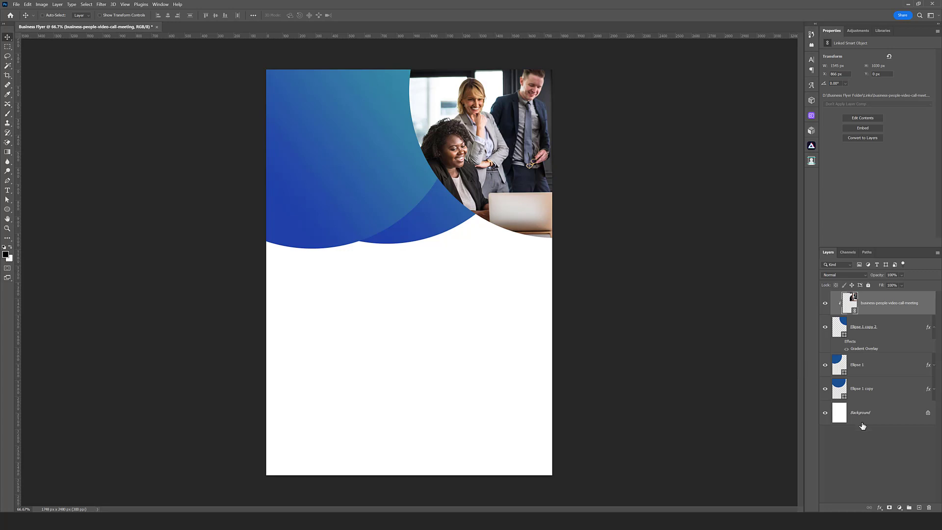
# Shift the middle circle to the right, turn off its gradient overlay's reversal and reposition the gradient toward the circle's lower edge
pyautogui.click(866, 387)
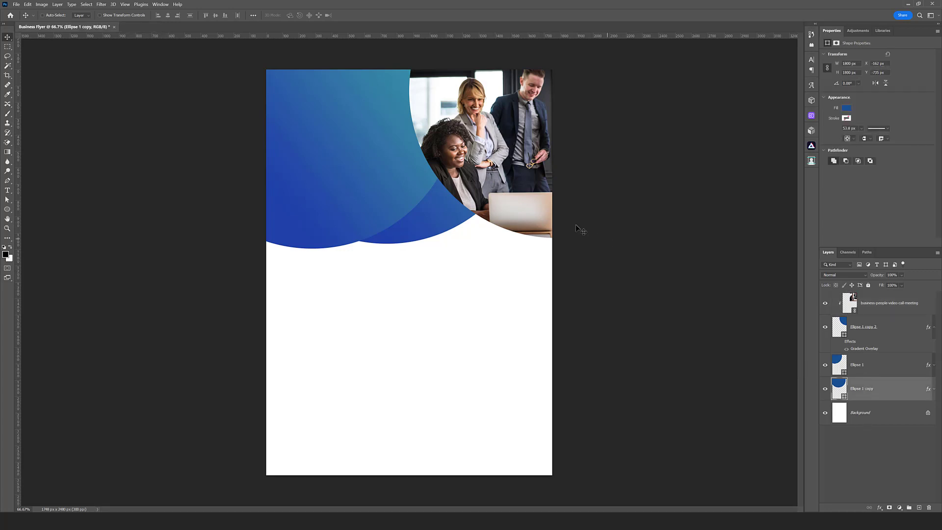
pyautogui.moveTo(447, 209); pyautogui.dragTo(469, 217)
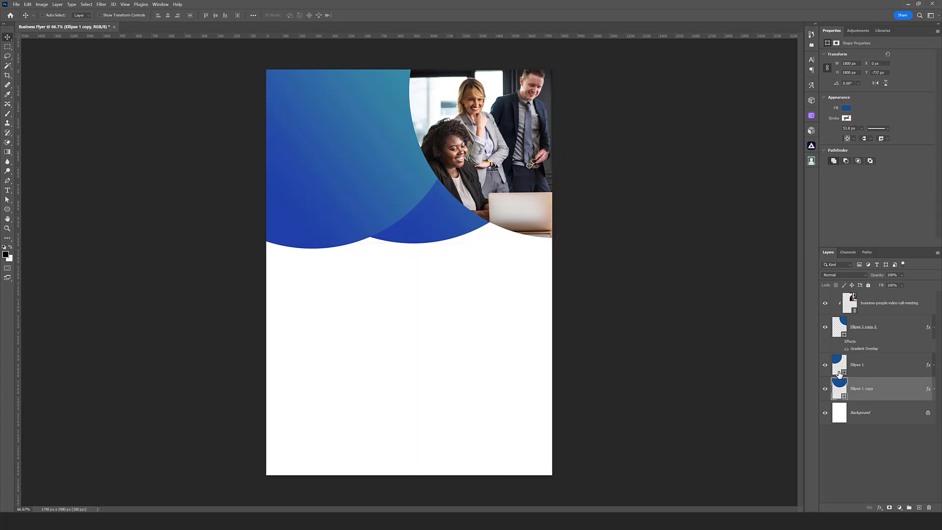
pyautogui.click(934, 389)
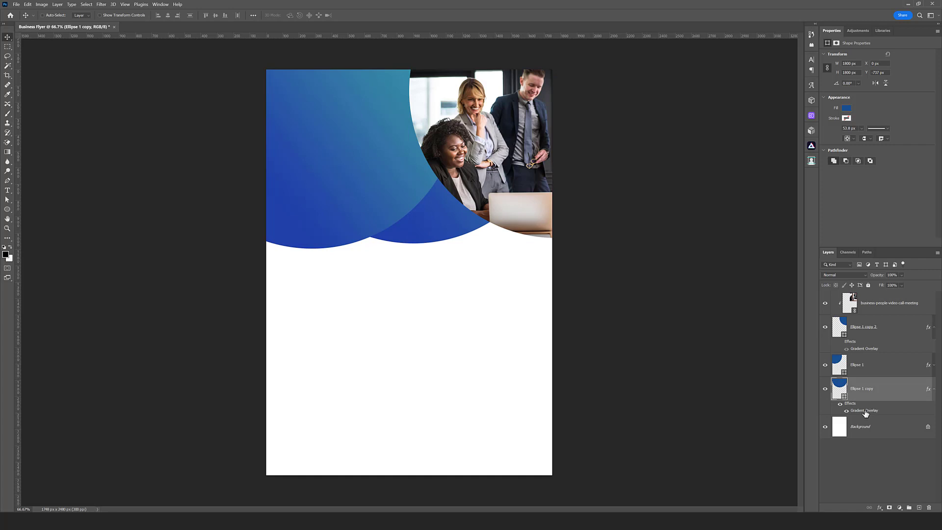
pyautogui.doubleClick(869, 411)
pyautogui.click(753, 232)
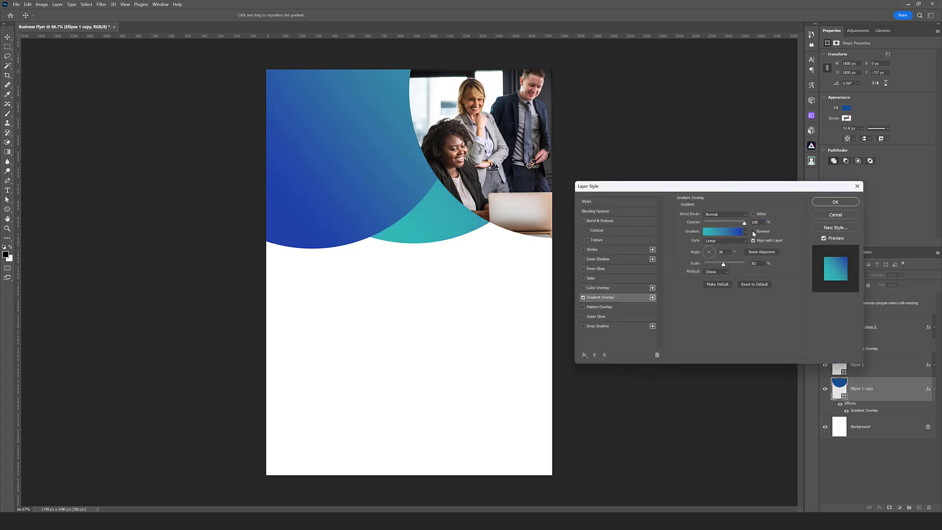
pyautogui.moveTo(368, 231); pyautogui.dragTo(409, 249)
pyautogui.press('Return')
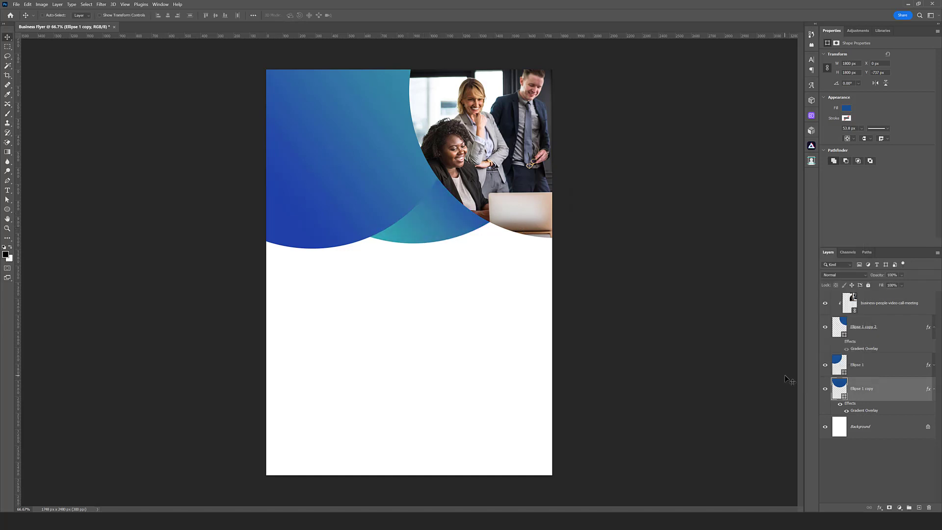
# Add a vertical guide a short margin inside the page's left edge
pyautogui.click(864, 469)
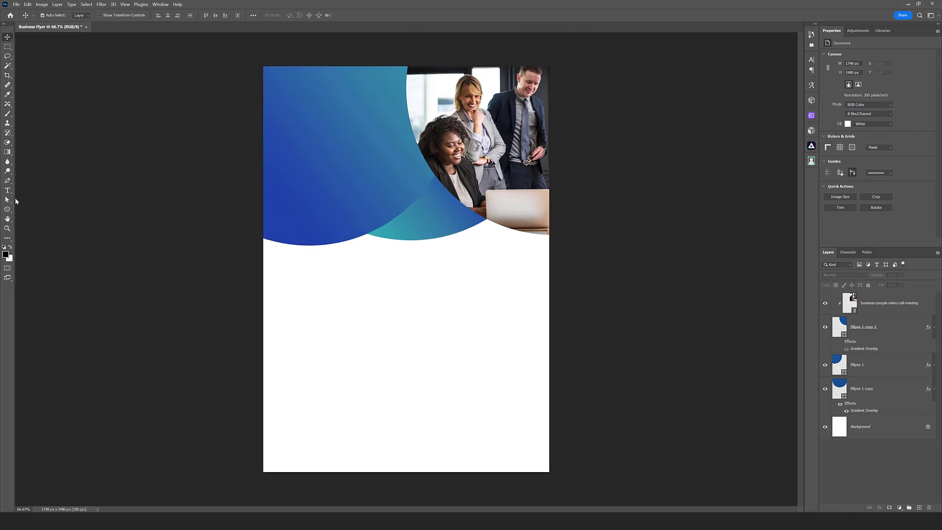
pyautogui.moveTo(16, 201); pyautogui.dragTo(289, 228)
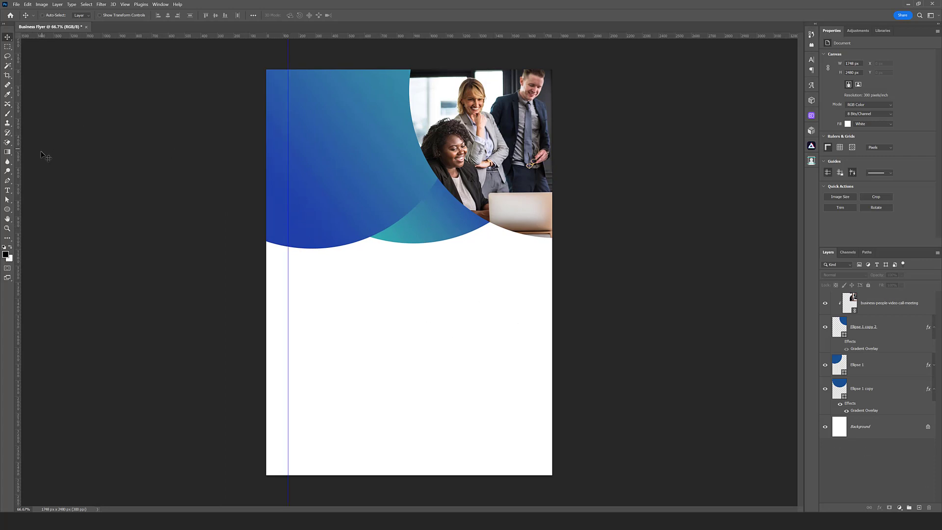
# Create a text layer on the left circle and format it in Open Sans Regular at 14 pt
pyautogui.click(8, 191)
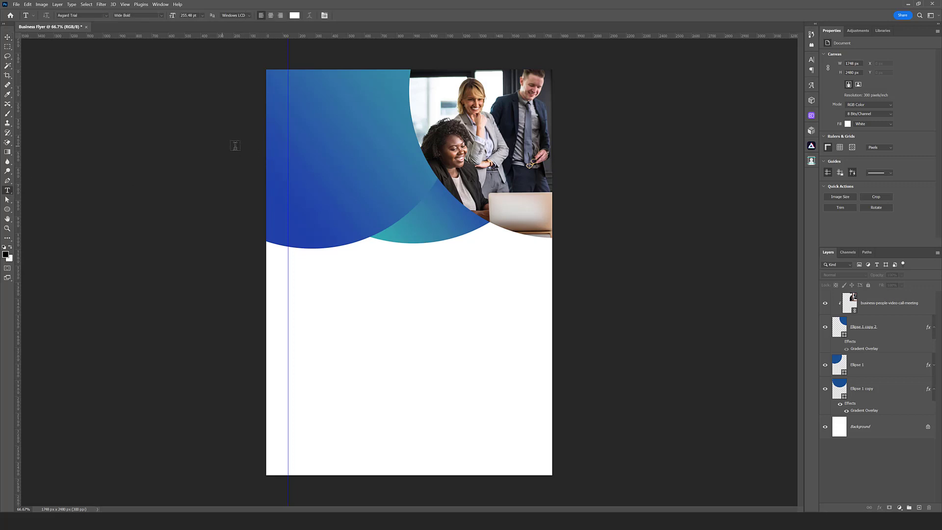
pyautogui.click(307, 160)
pyautogui.click(332, 82)
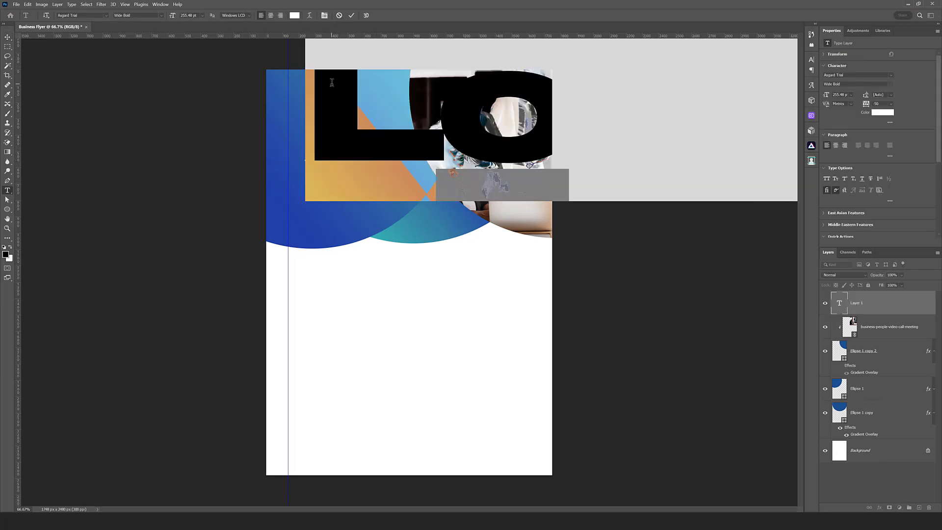
pyautogui.click(200, 17)
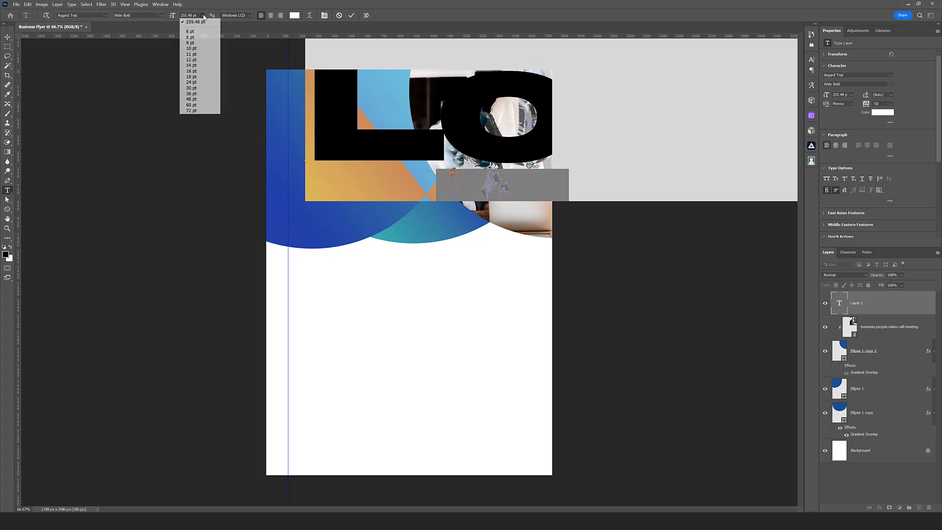
pyautogui.click(195, 66)
pyautogui.click(85, 15)
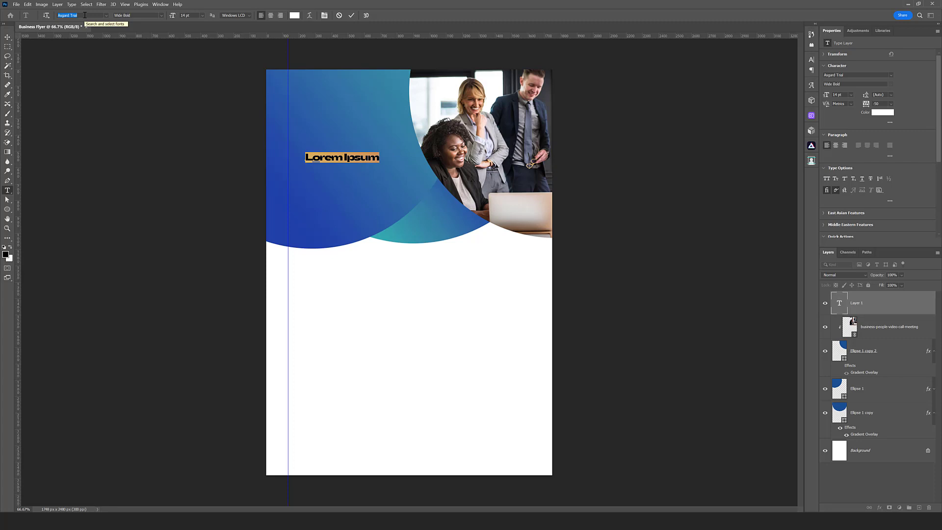
pyautogui.write('open')
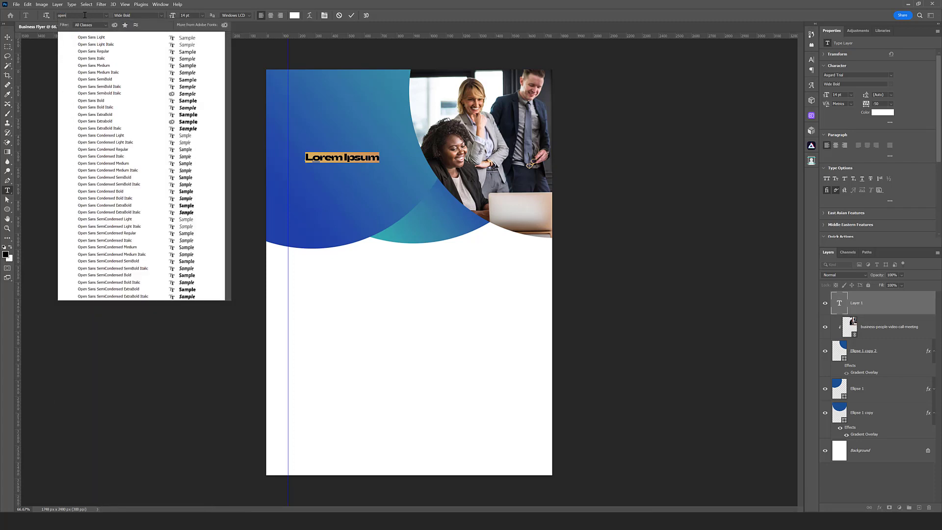
pyautogui.write(' san')
pyautogui.click(102, 51)
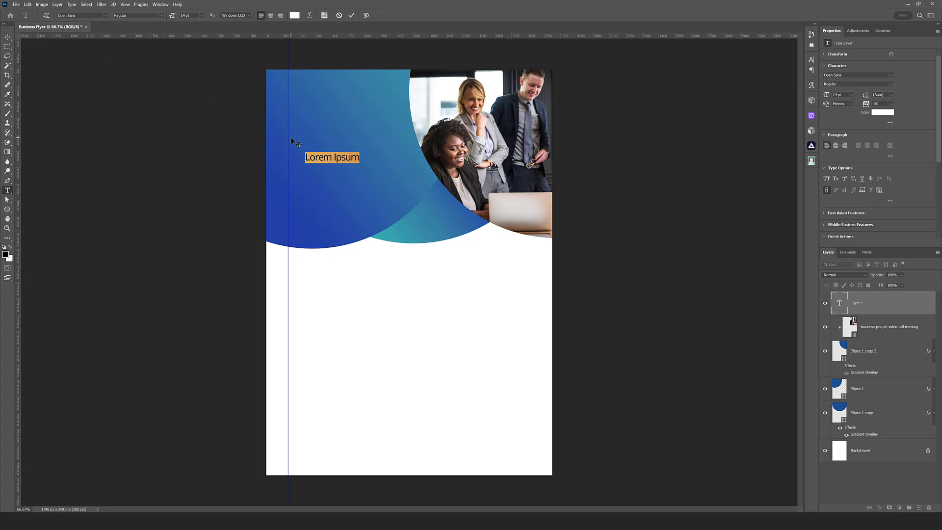
# Replace the placeholder text with "We Create", capitalising both words
pyautogui.write('We create')
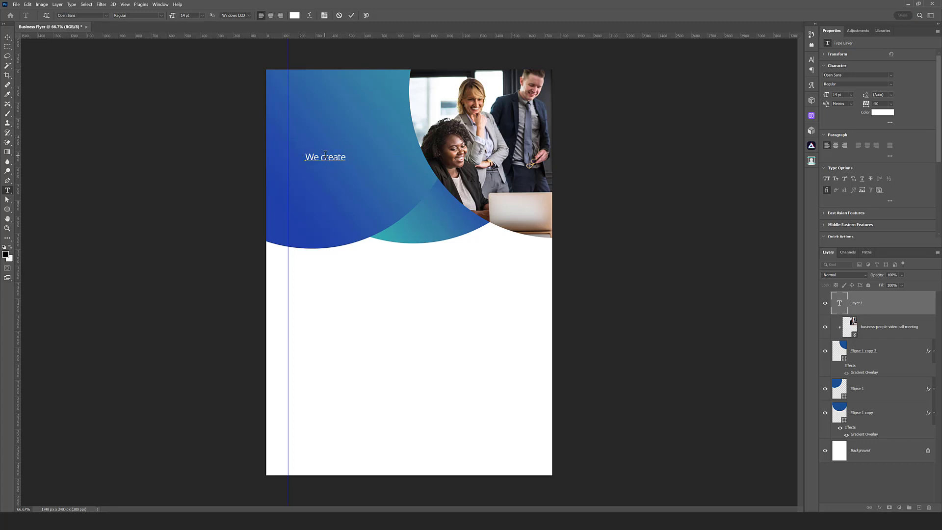
pyautogui.moveTo(324, 156); pyautogui.dragTo(320, 156)
pyautogui.write('C')
# Set the "We Create" text's tracking to 0 and move the line up so it starts at the vertical guide
pyautogui.hotkey('ctrl', 'a')
pyautogui.click(324, 16)
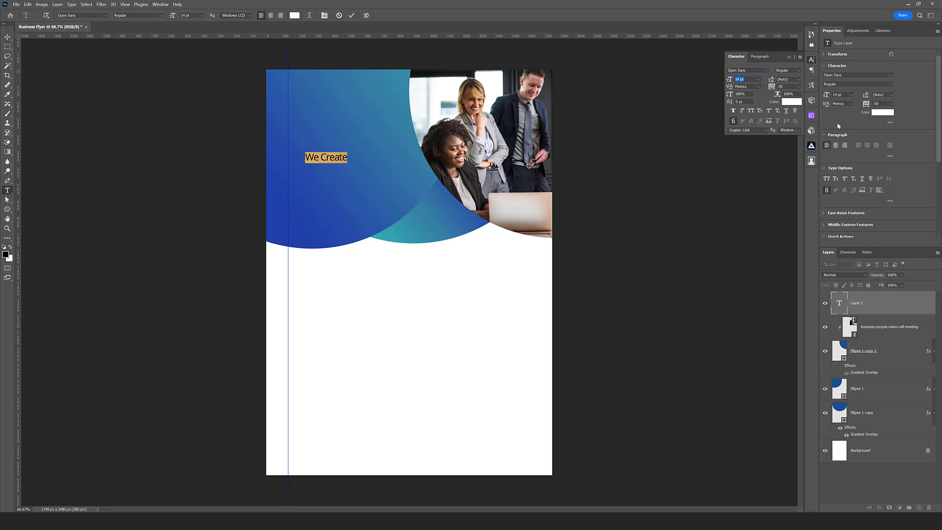
pyautogui.click(799, 86)
pyautogui.click(789, 130)
pyautogui.click(352, 15)
pyautogui.click(7, 37)
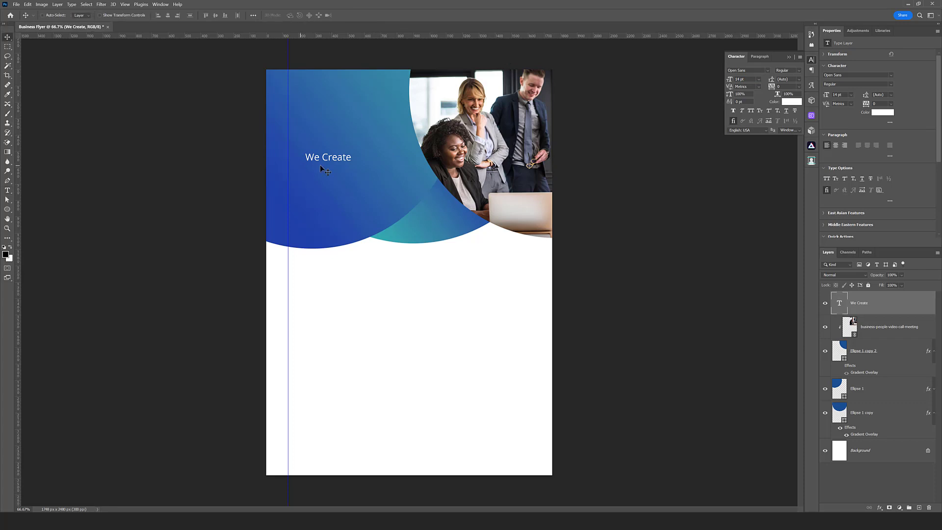
pyautogui.moveTo(335, 158); pyautogui.dragTo(318, 139)
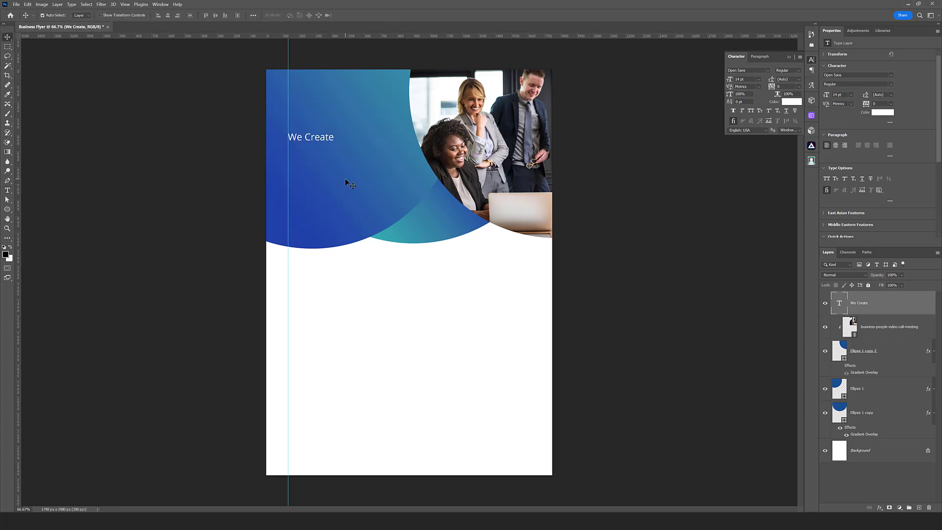
# Duplicate the "We Create" line directly below the original and change the copy's text to "Smart Ideas"
pyautogui.press('ctrl')
pyautogui.hotkey('ctrl', 'j')
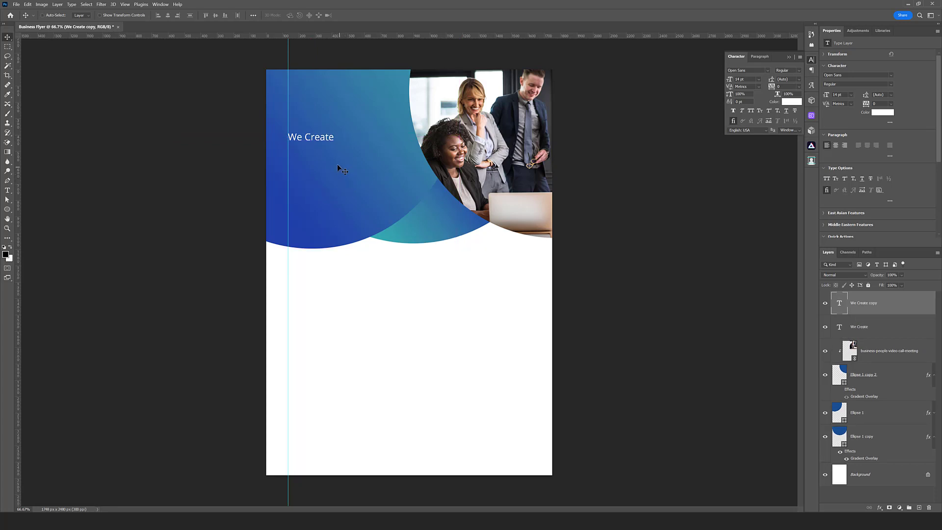
pyautogui.moveTo(315, 141); pyautogui.dragTo(316, 160)
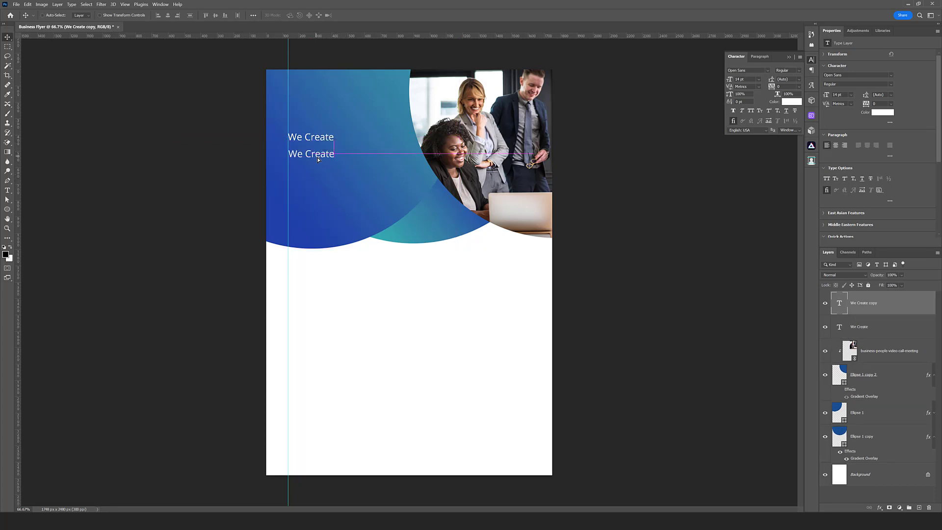
pyautogui.doubleClick(839, 305)
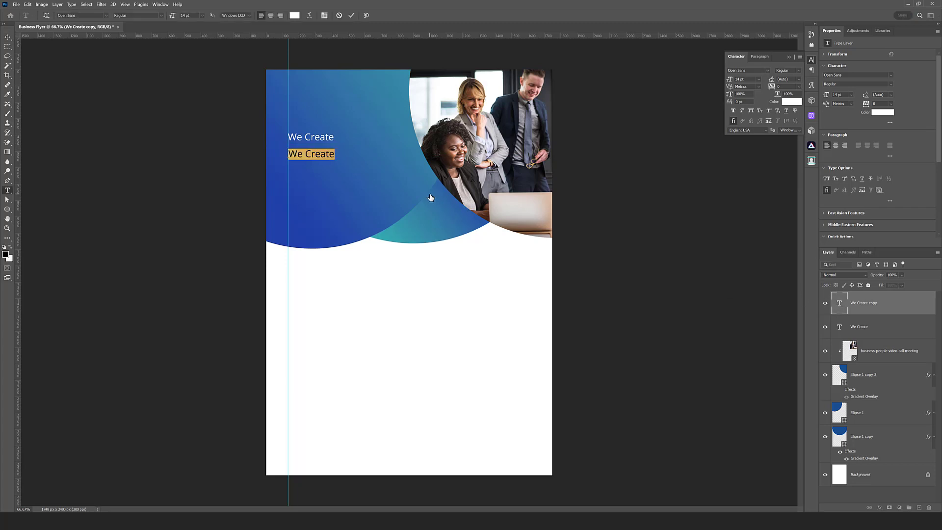
pyautogui.write('Sa')
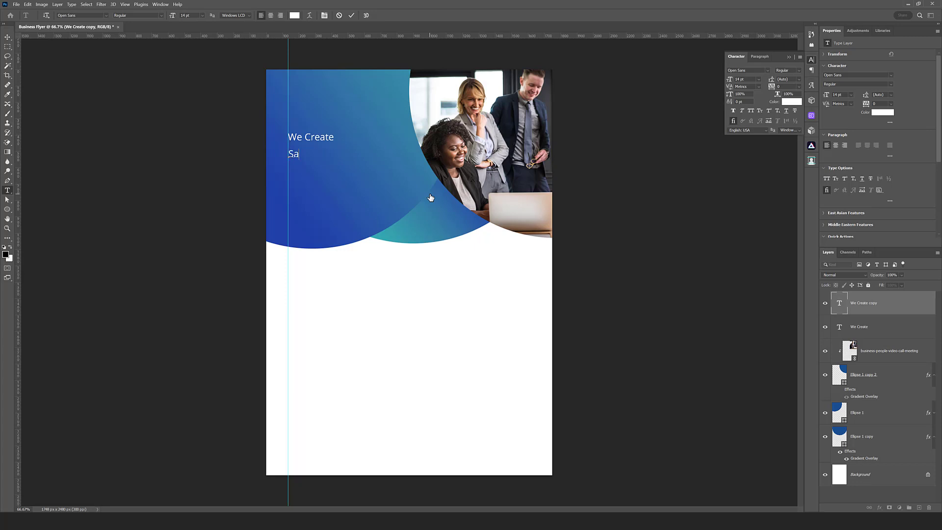
pyautogui.write('mart Ideas')
# Format the "Smart Ideas" text as Open Sans Bold at 30 pt with tracking of -25
pyautogui.hotkey('ctrl', 'a')
pyautogui.click(202, 16)
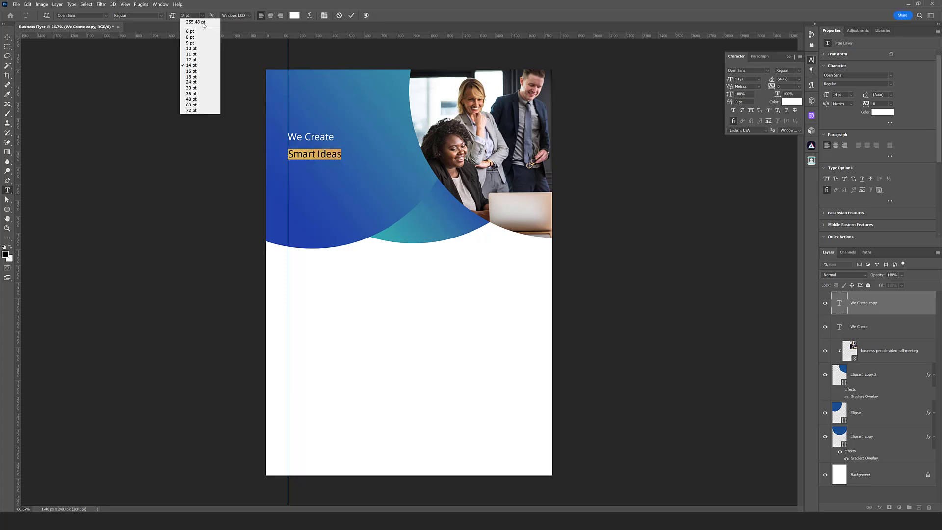
pyautogui.click(200, 87)
pyautogui.click(788, 70)
pyautogui.click(785, 128)
pyautogui.click(798, 86)
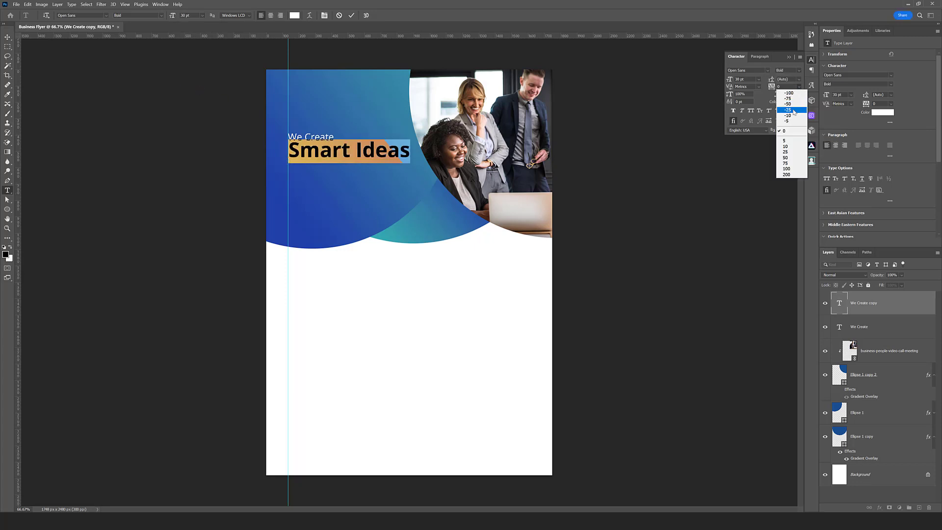
pyautogui.click(788, 111)
pyautogui.click(351, 16)
pyautogui.press('v')
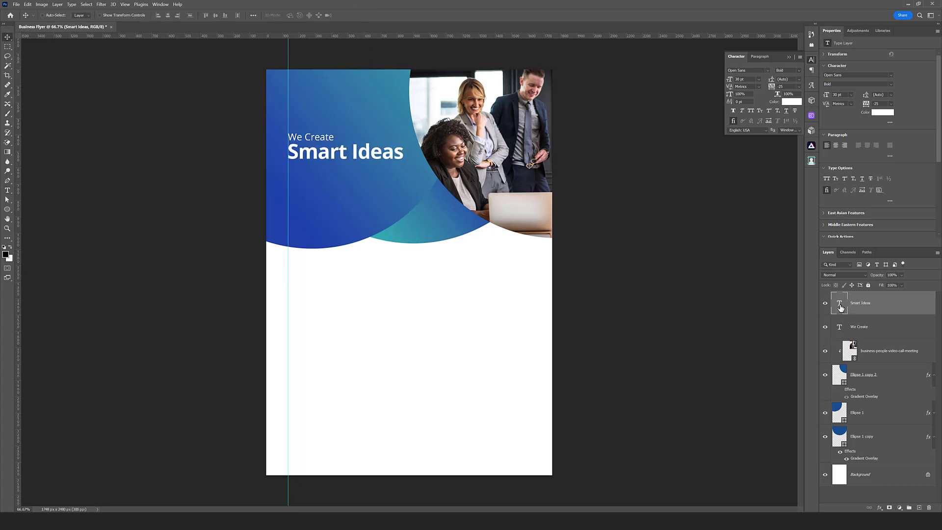
# Change the font of the "Smart Ideas" text to Inter Bold
pyautogui.click(746, 70)
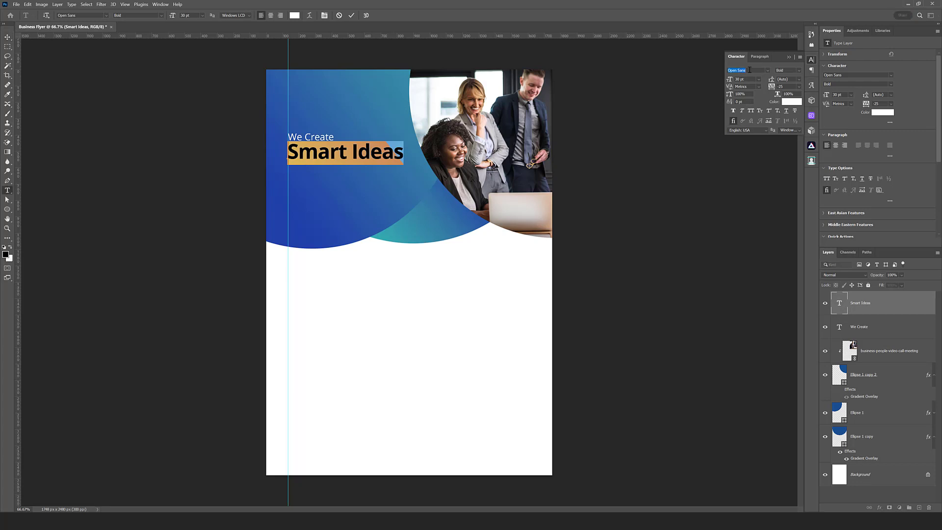
pyautogui.write('inter')
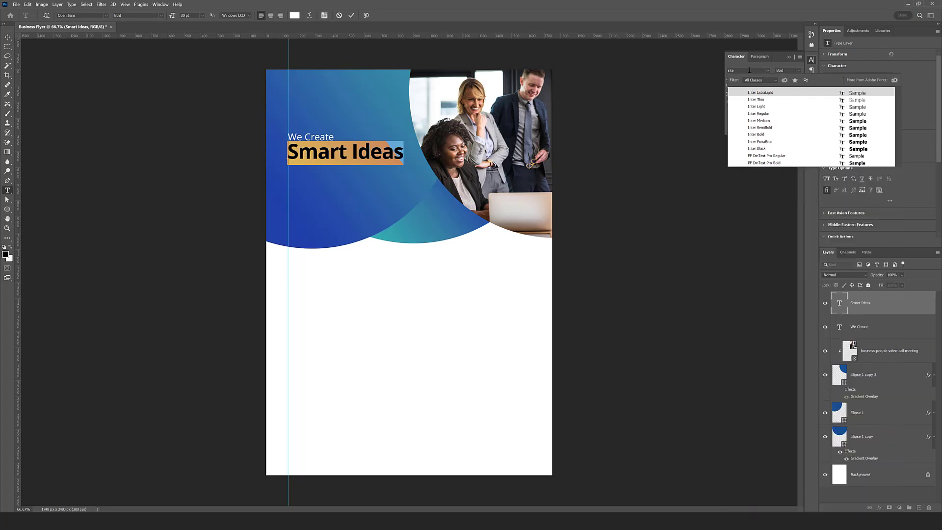
pyautogui.click(769, 135)
pyautogui.click(355, 16)
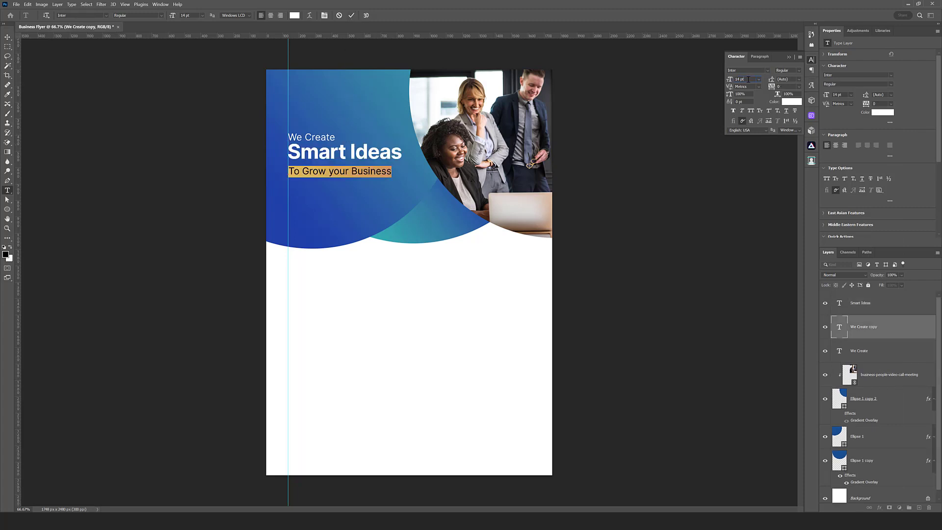
# Set the "To Grow your Business" line to 15 pt with tracking of 10
pyautogui.press('Up')
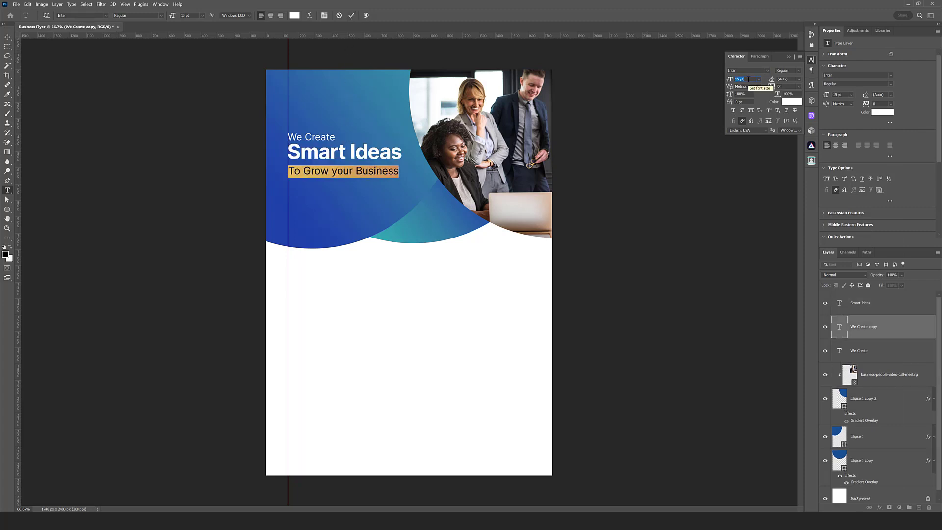
pyautogui.click(799, 87)
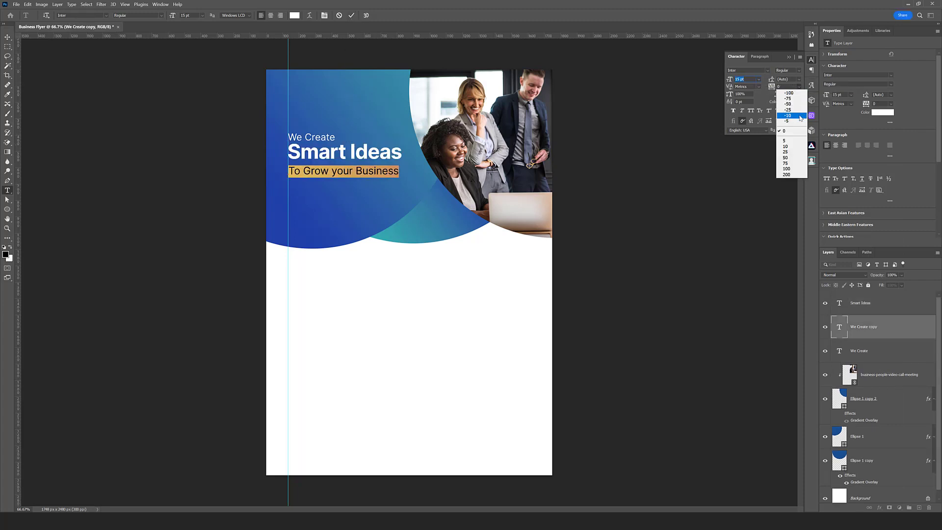
pyautogui.click(792, 146)
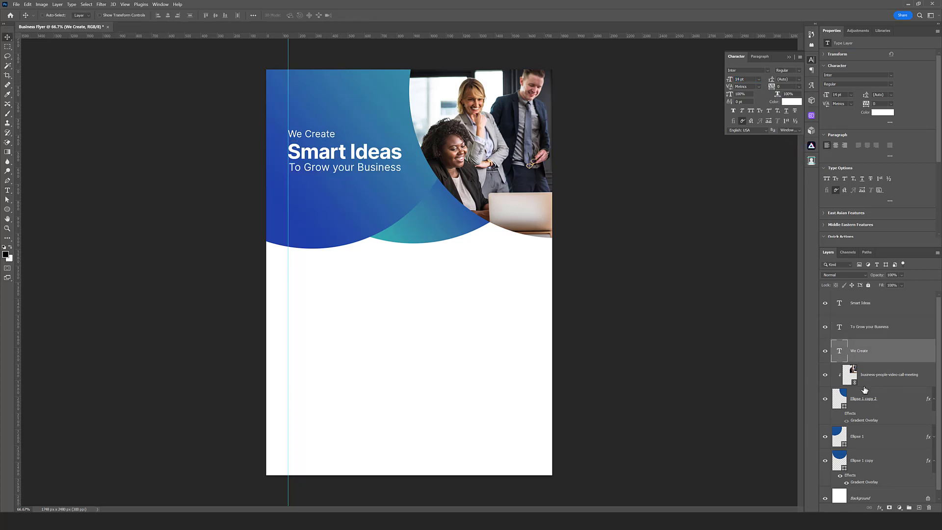
# Draw a rectangle about 145 by 13 px below "To Grow your Business", starting at the vertical guide, and fill it white
pyautogui.keyDown('shift'); pyautogui.click(857, 305); pyautogui.keyUp('shift')
pyautogui.click(7, 209)
pyautogui.click(35, 209)
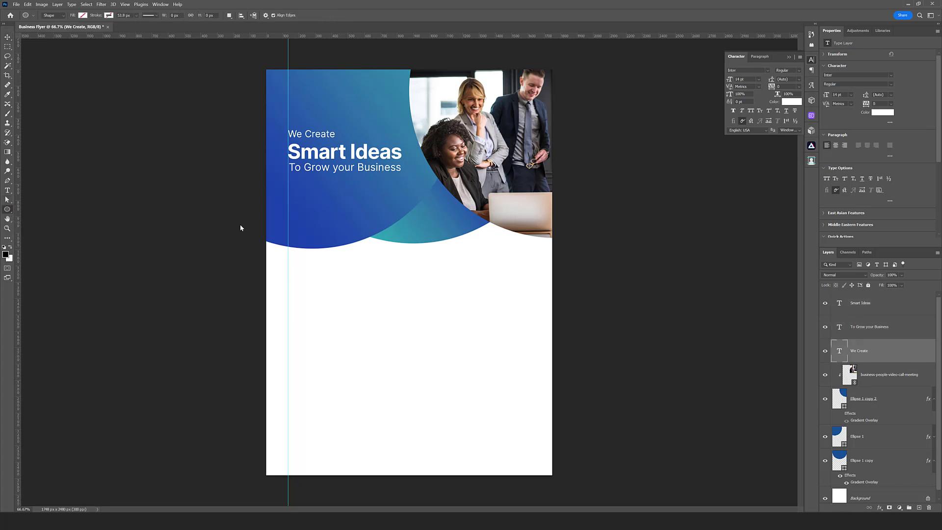
pyautogui.moveTo(288, 177); pyautogui.dragTo(312, 179)
pyautogui.click(846, 108)
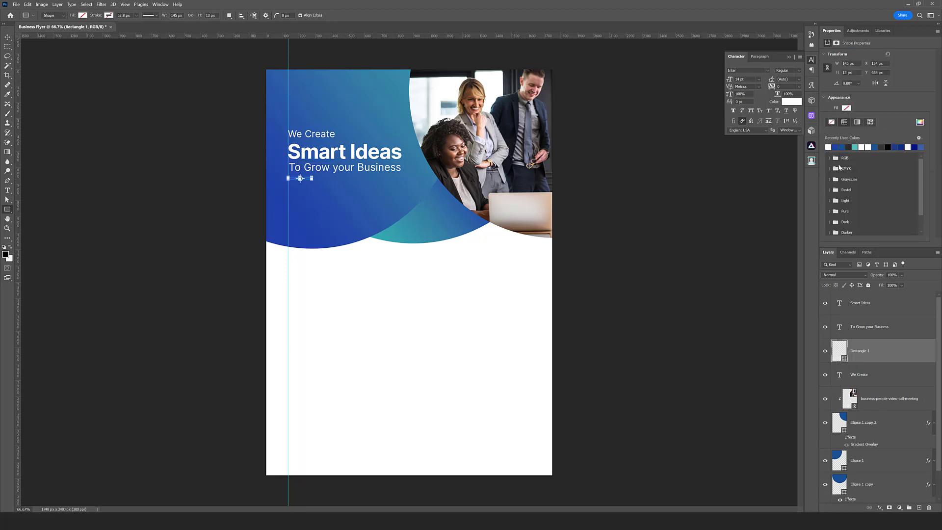
pyautogui.click(843, 147)
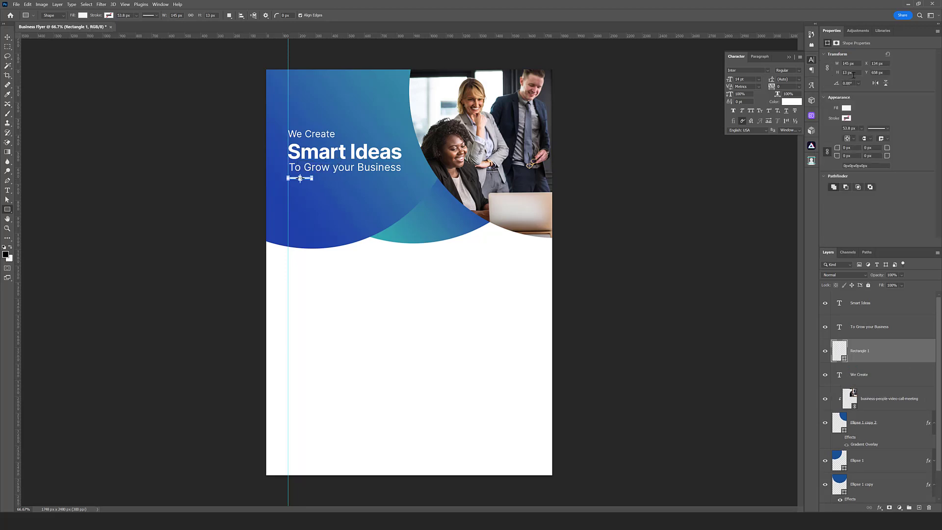
# Resize the white bar to 100 px wide and 10 px high
pyautogui.write('5')
pyautogui.press('Return')
pyautogui.click(8, 37)
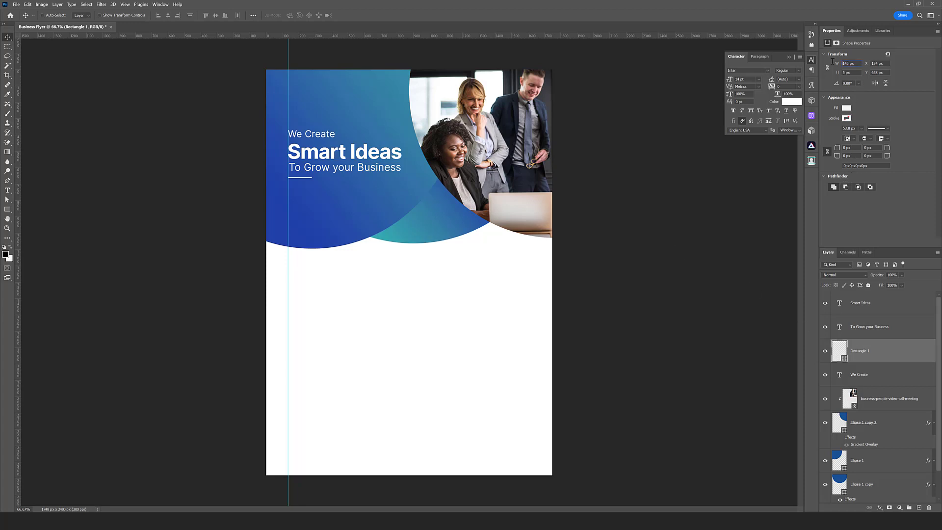
pyautogui.click(845, 65)
pyautogui.write('100')
pyautogui.press('Return')
pyautogui.press('Return')
# Left-align the three headline lines with the white bar and shift them all down slightly
pyautogui.keyDown('shift'); pyautogui.click(858, 375); pyautogui.keyUp('shift')
pyautogui.keyDown('shift'); pyautogui.click(861, 303); pyautogui.keyUp('shift')
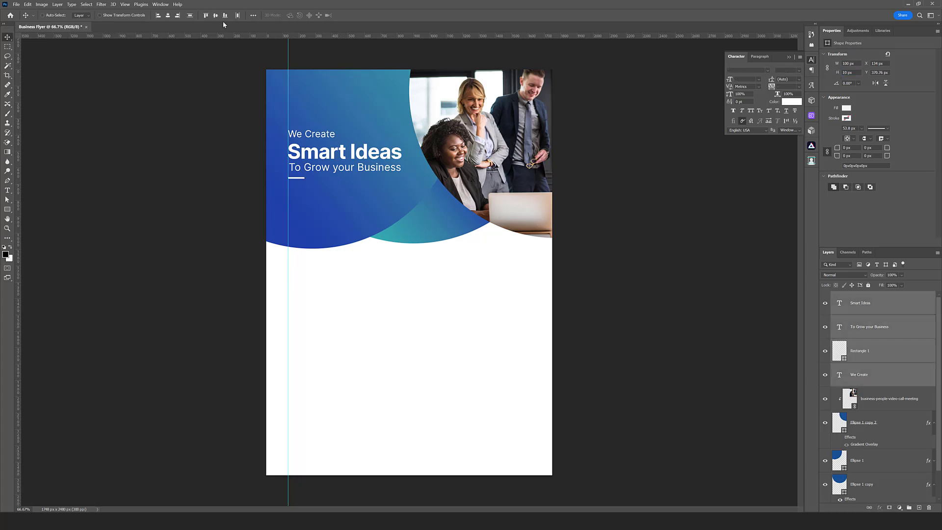
pyautogui.click(157, 16)
pyautogui.hotkey('shift', 'Down')
pyautogui.hotkey('shift', 'Down')
pyautogui.hotkey('shift', 'Down')
pyautogui.hotkey('shift', 'Down')
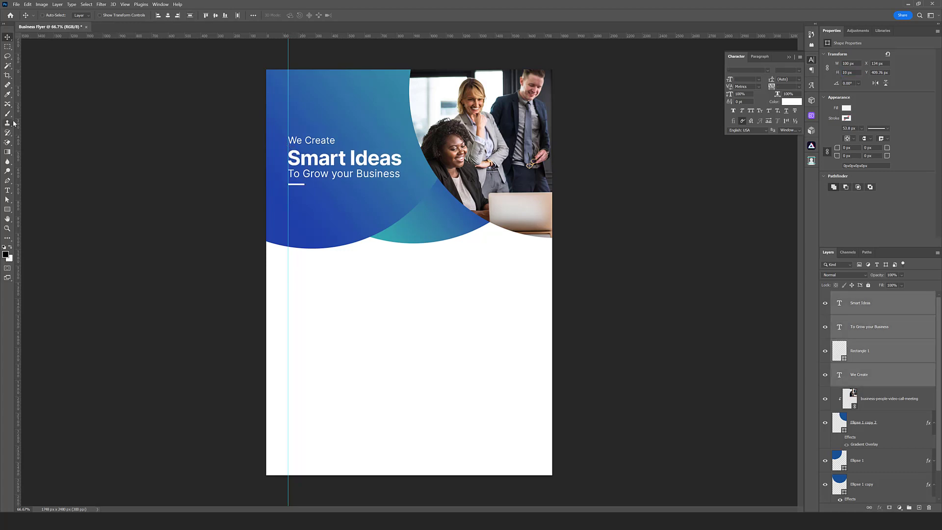
# Add a 7 pt Lorem ipsum paragraph in a text box and place it under the white bar, aligned to the vertical guide
pyautogui.click(7, 191)
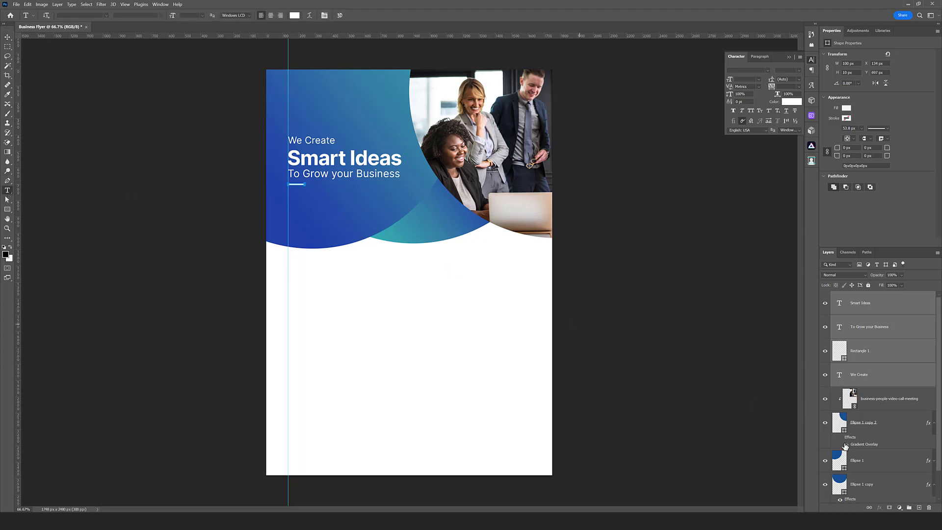
pyautogui.click(864, 458)
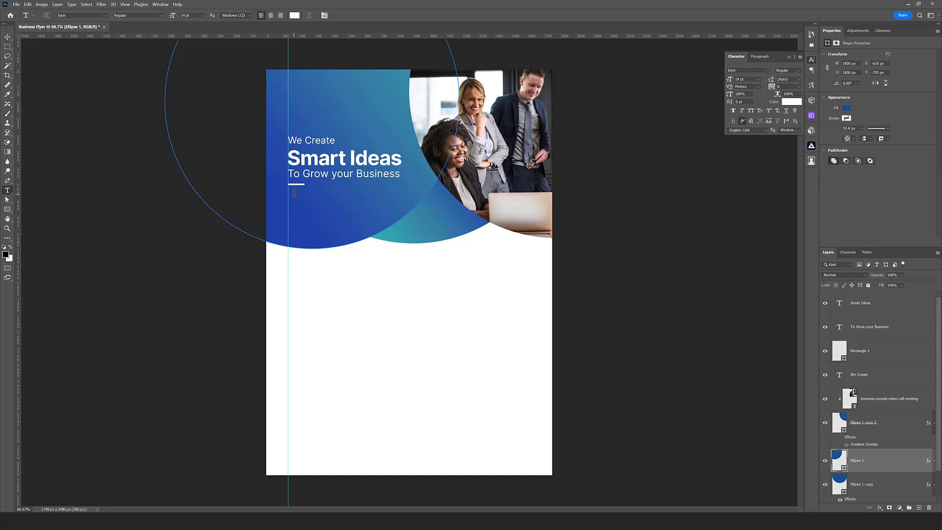
pyautogui.moveTo(295, 199); pyautogui.dragTo(392, 233)
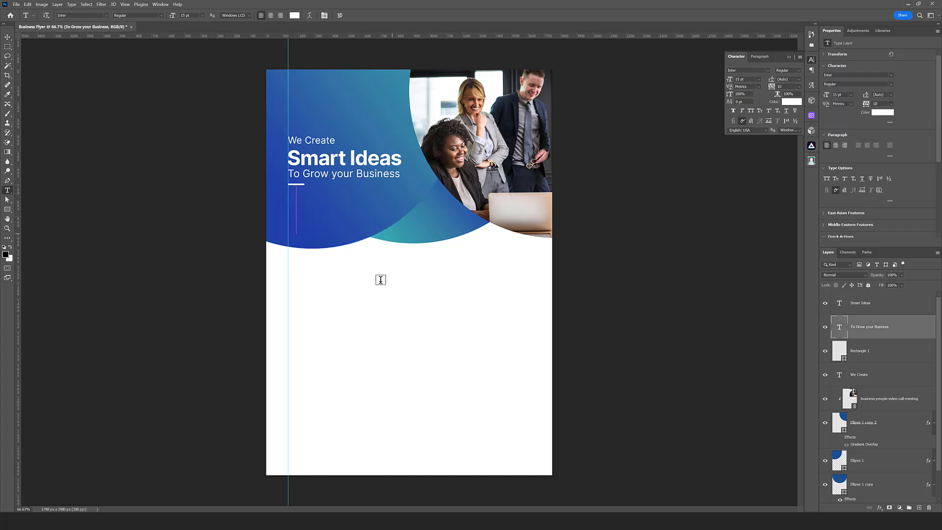
pyautogui.click(201, 18)
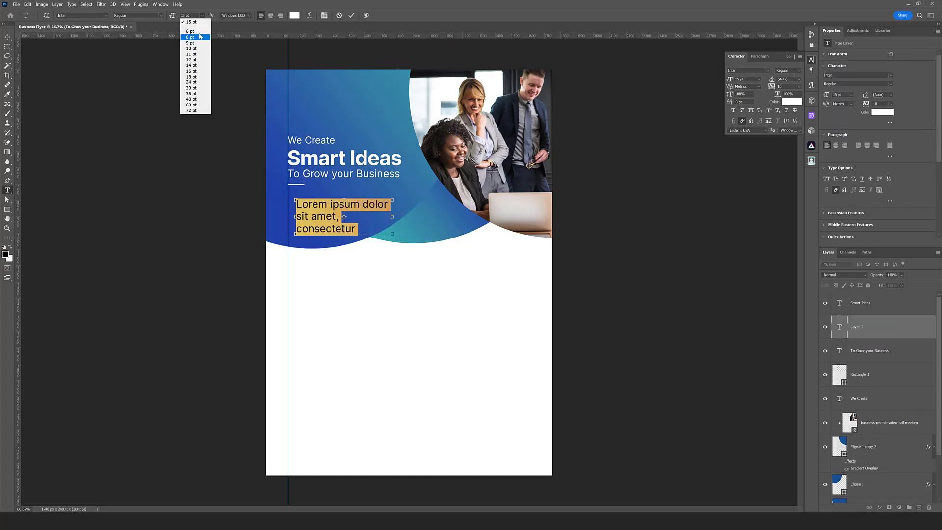
pyautogui.click(198, 32)
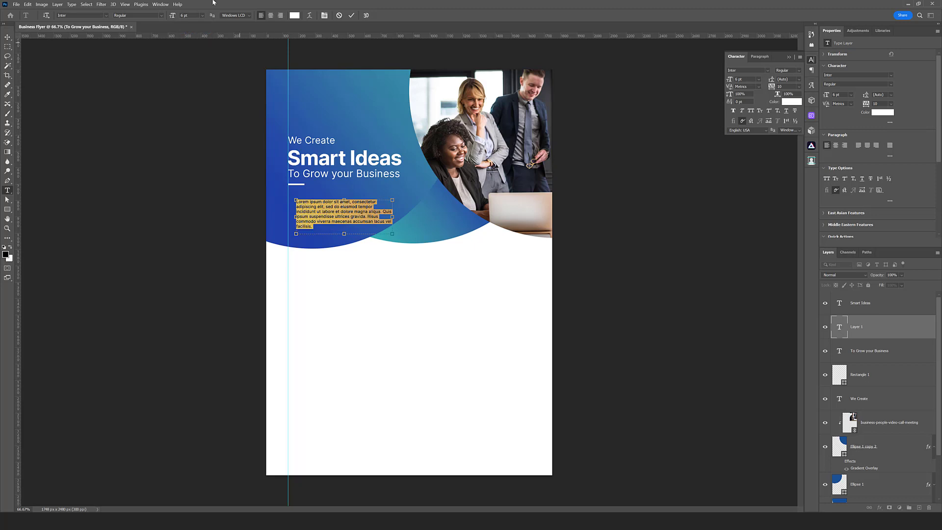
pyautogui.press('Up')
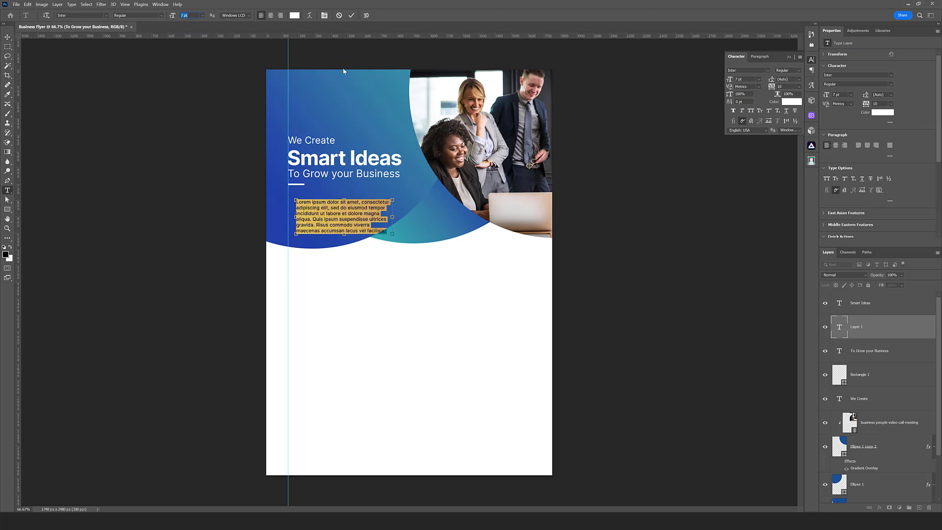
pyautogui.click(354, 16)
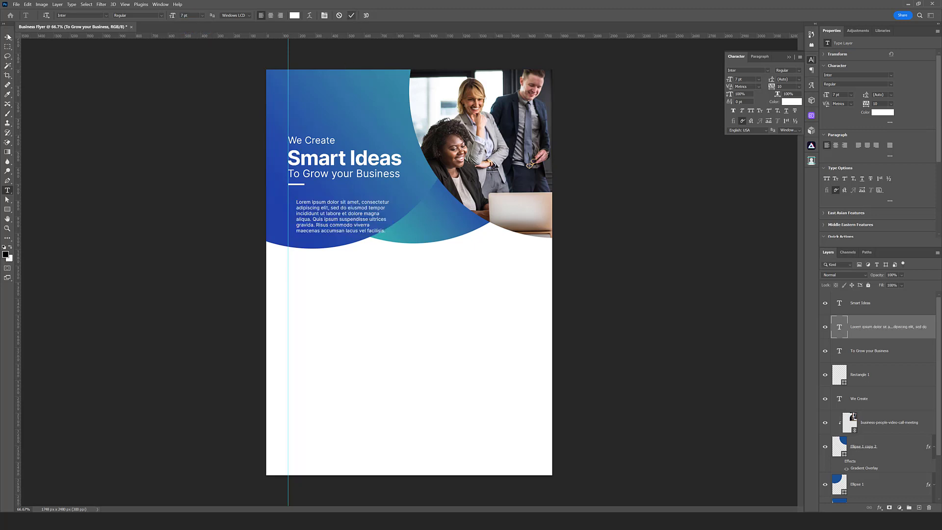
pyautogui.press('v')
pyautogui.moveTo(356, 219); pyautogui.dragTo(348, 214)
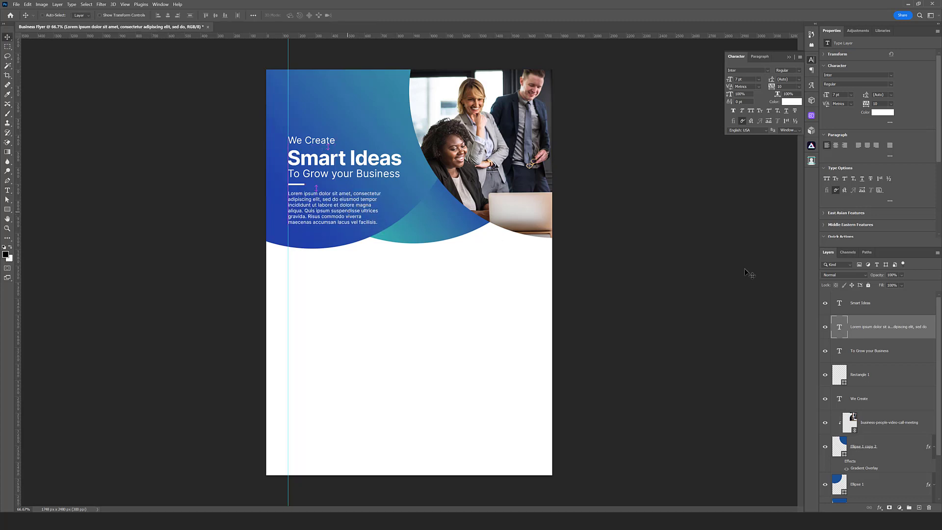
# Widen the Lorem ipsum paragraph's text box and set its tracking to -25
pyautogui.doubleClick(839, 328)
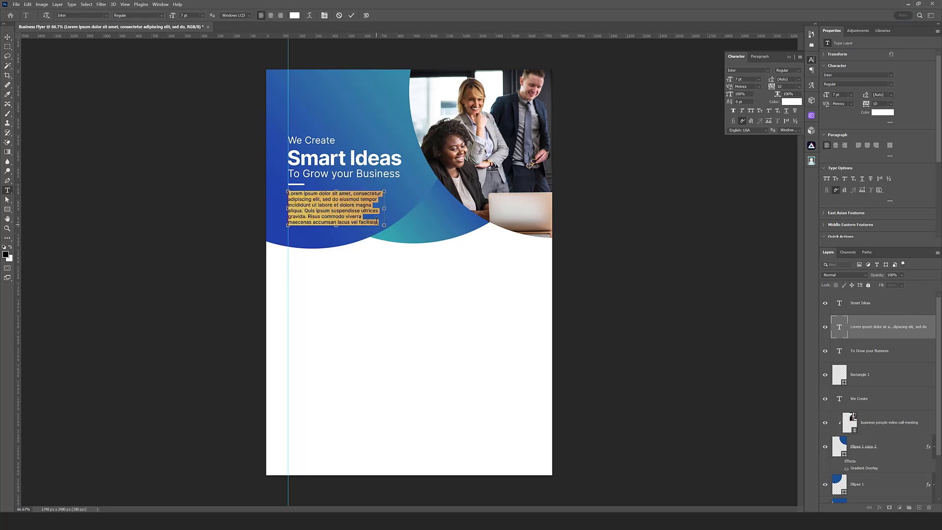
pyautogui.moveTo(385, 210); pyautogui.dragTo(413, 211)
pyautogui.click(351, 16)
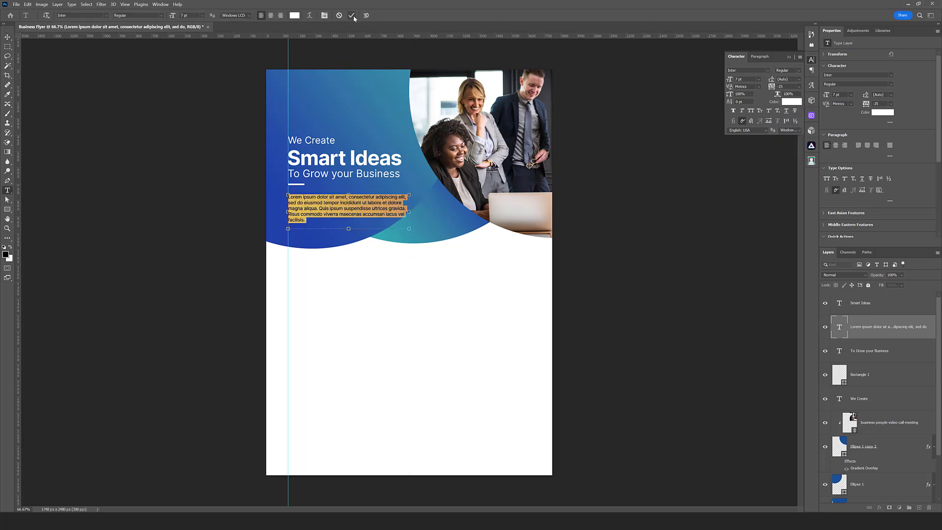
pyautogui.click(353, 16)
# Adjust the paragraph's text box and shorten its text to end with "Quis ipsum suspendisse"
pyautogui.doubleClick(839, 328)
pyautogui.moveTo(412, 210); pyautogui.dragTo(343, 218)
pyautogui.click(353, 15)
pyautogui.doubleClick(837, 329)
pyautogui.press('BackSpace')
pyautogui.click(190, 327)
# Place the non-toxic_4667015 leaf icon, scale it down to logo size and position it above "We Create" at the vertical guide
pyautogui.click(16, 5)
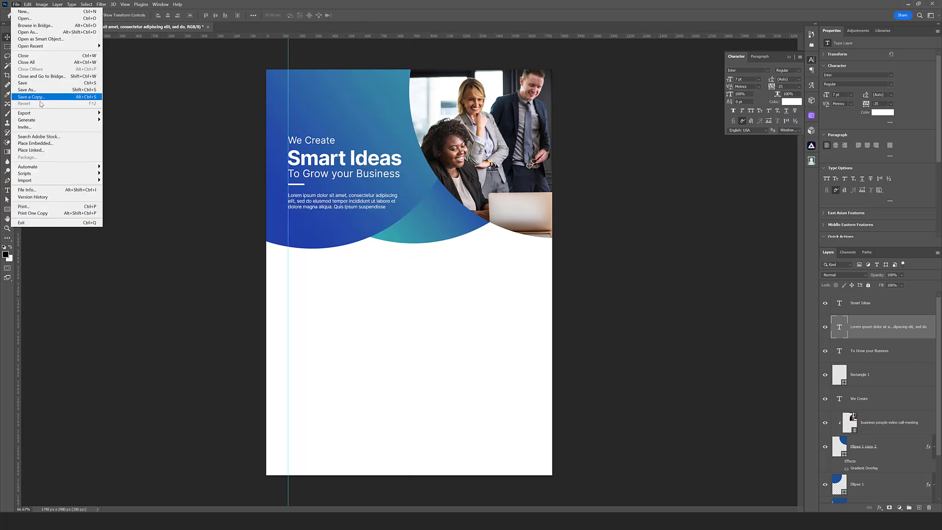
pyautogui.click(42, 150)
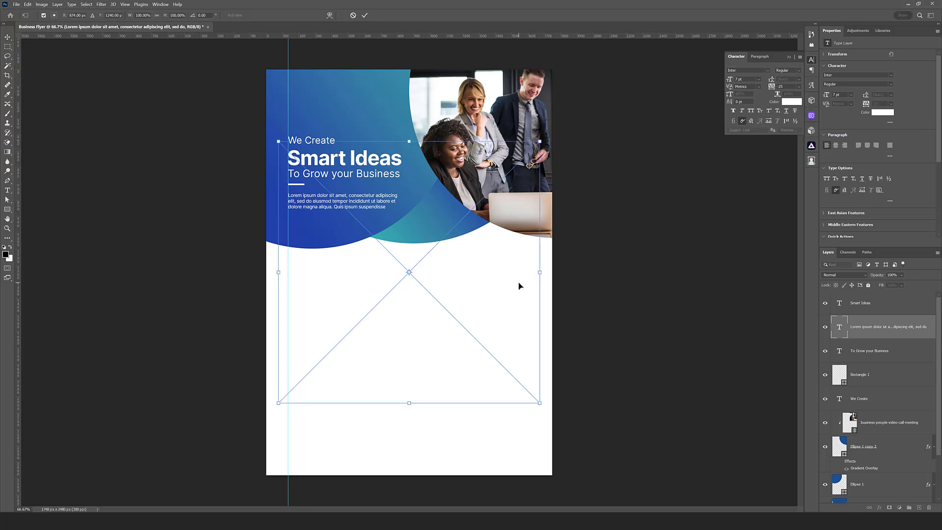
pyautogui.moveTo(416, 260); pyautogui.dragTo(341, 265)
pyautogui.hotkey('ctrl', 'z')
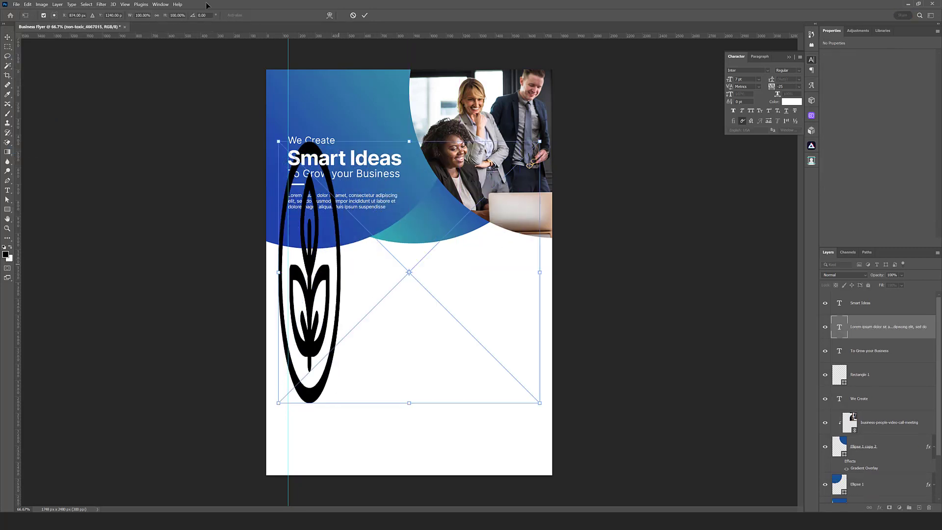
pyautogui.moveTo(540, 402); pyautogui.dragTo(306, 168)
pyautogui.moveTo(294, 156); pyautogui.dragTo(298, 94)
pyautogui.press('Return')
# Apply a white Color Overlay to the leaf icon layer
pyautogui.doubleClick(903, 326)
pyautogui.click(597, 288)
pyautogui.press('Return')
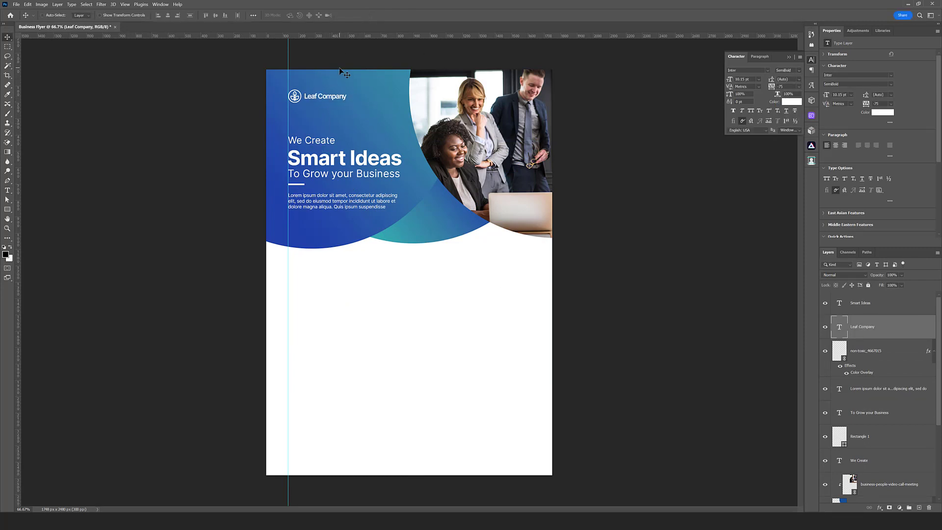
# Draw a rectangle about 444 by 91 px on the white area below the circles, starting at the guide, and fill it blue
pyautogui.click(8, 209)
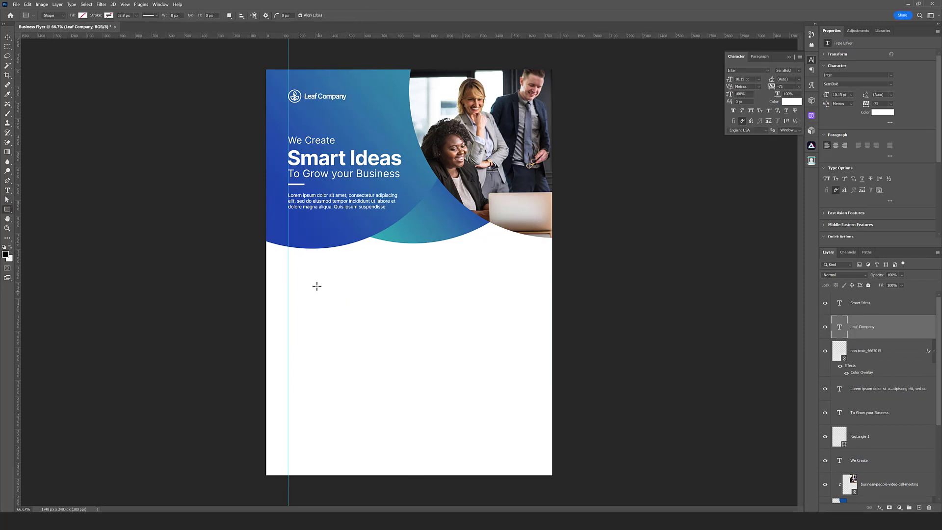
pyautogui.moveTo(289, 267); pyautogui.dragTo(360, 282)
pyautogui.click(846, 108)
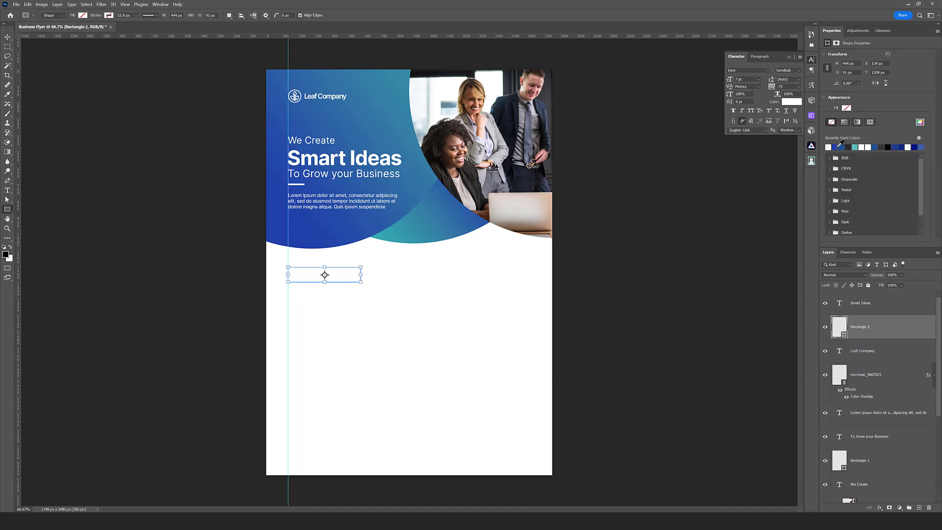
pyautogui.click(840, 146)
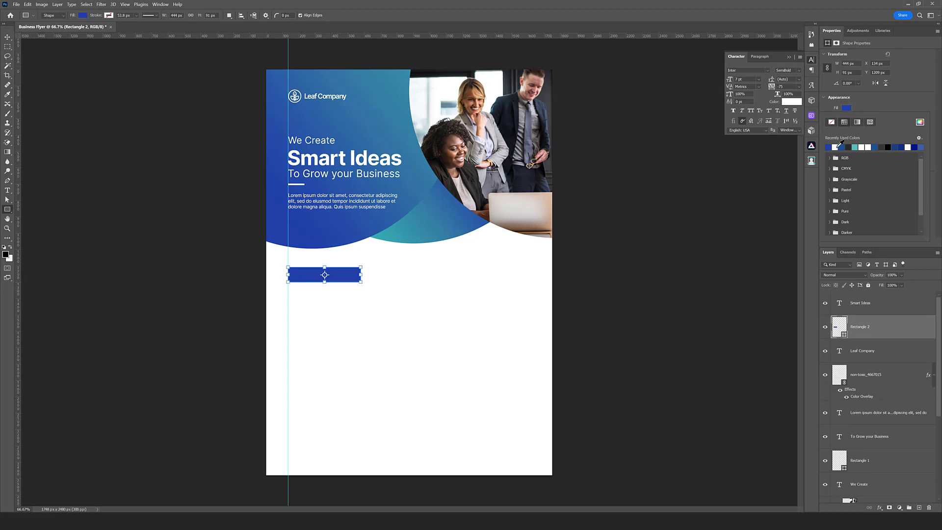
pyautogui.click(7, 36)
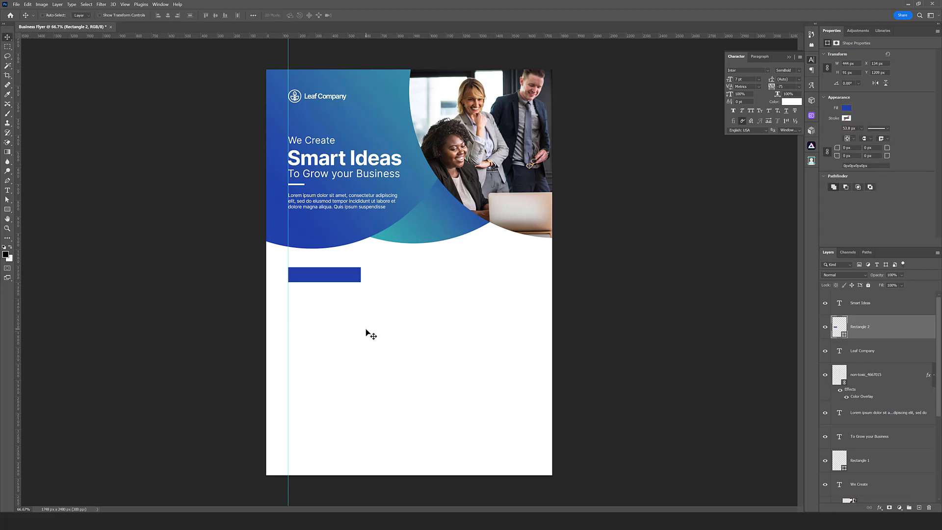
# Create an "ABOUT US" text line on the blank area of the page and set its text colour
pyautogui.click(7, 190)
pyautogui.click(399, 354)
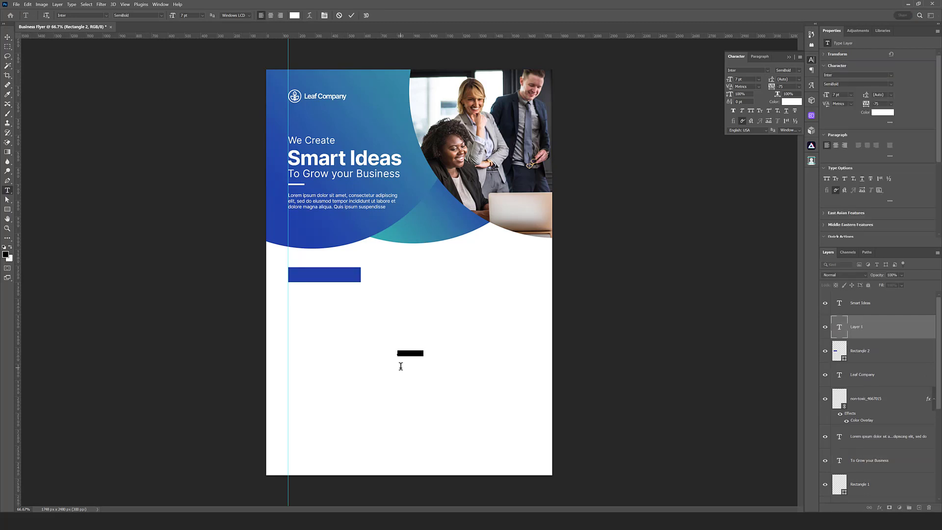
pyautogui.write('ABOUT US')
pyautogui.hotkey('ctrl', 'a')
pyautogui.click(294, 15)
pyautogui.click(683, 240)
pyautogui.click(846, 141)
# Move the "ABOUT US" text onto the left part of the blue rectangle
pyautogui.click(9, 37)
pyautogui.moveTo(422, 370); pyautogui.dragTo(322, 274)
pyautogui.moveTo(397, 262)
pyautogui.mouseDown()
pyautogui.moveTo(430, 282)
pyautogui.moveTo(396, 280)
pyautogui.mouseUp()
# Set the "ABOUT US" text to 11 pt with tracking 0
pyautogui.doubleClick(840, 327)
pyautogui.click(758, 79)
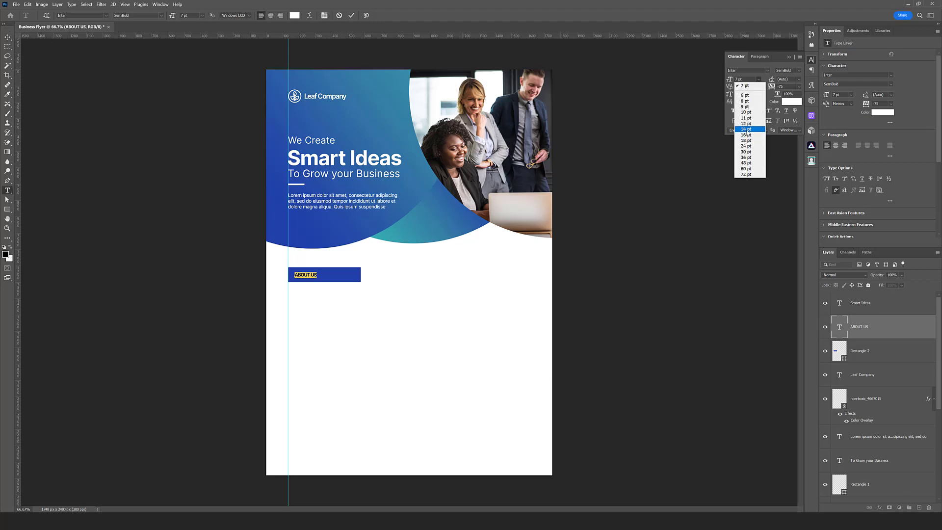
pyautogui.click(747, 130)
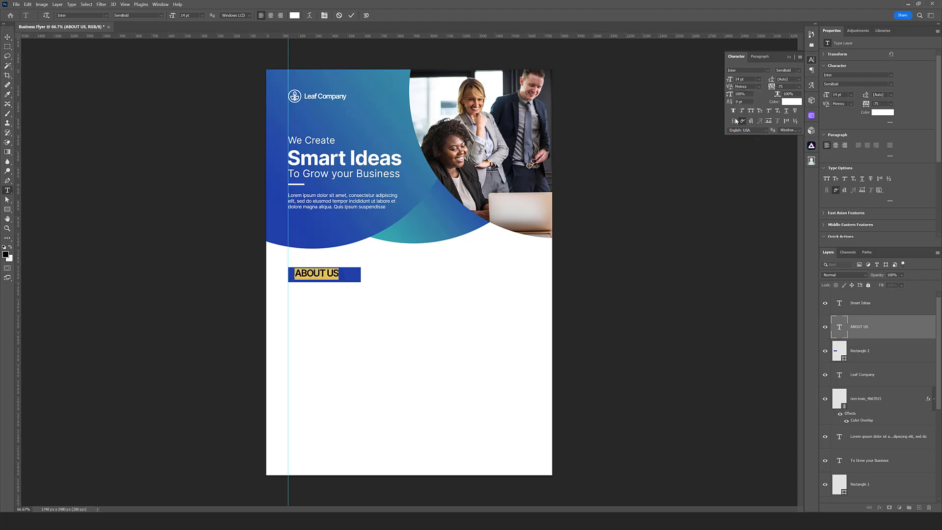
pyautogui.click(799, 86)
pyautogui.click(787, 130)
pyautogui.click(759, 80)
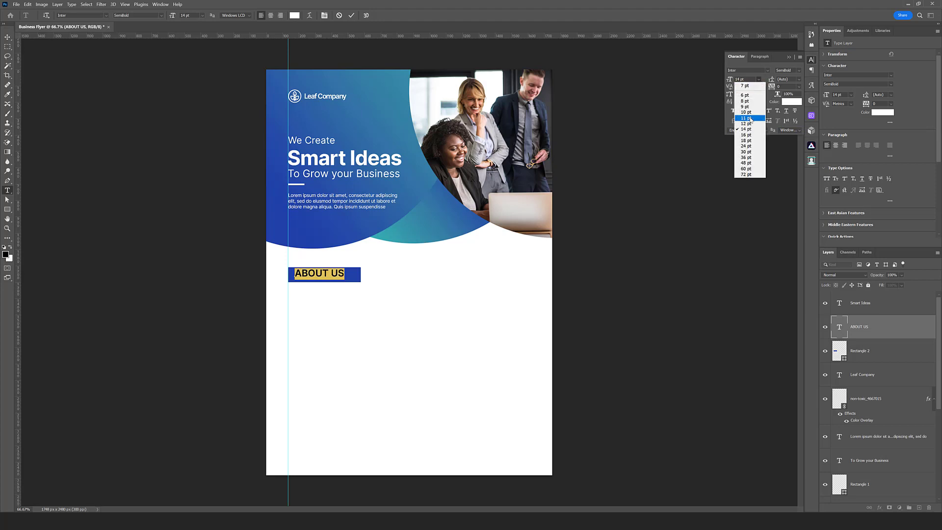
pyautogui.click(747, 110)
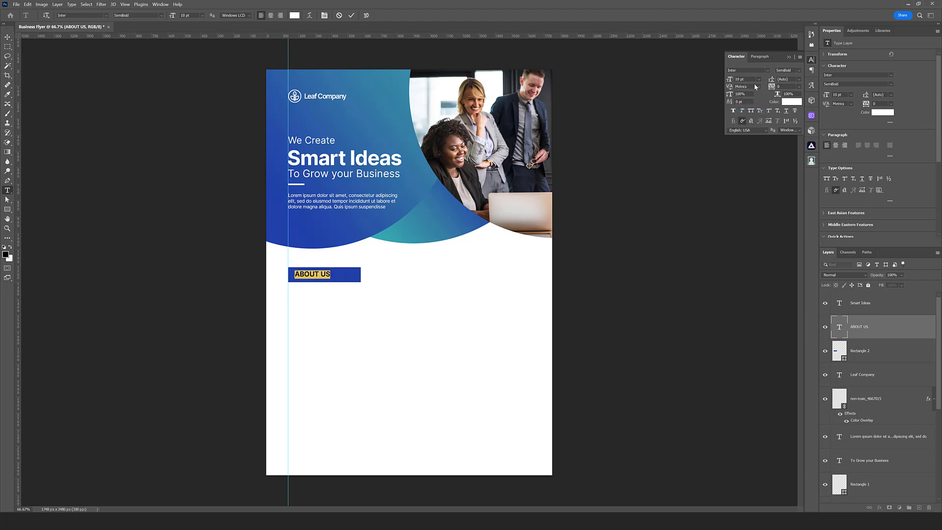
pyautogui.click(368, 343)
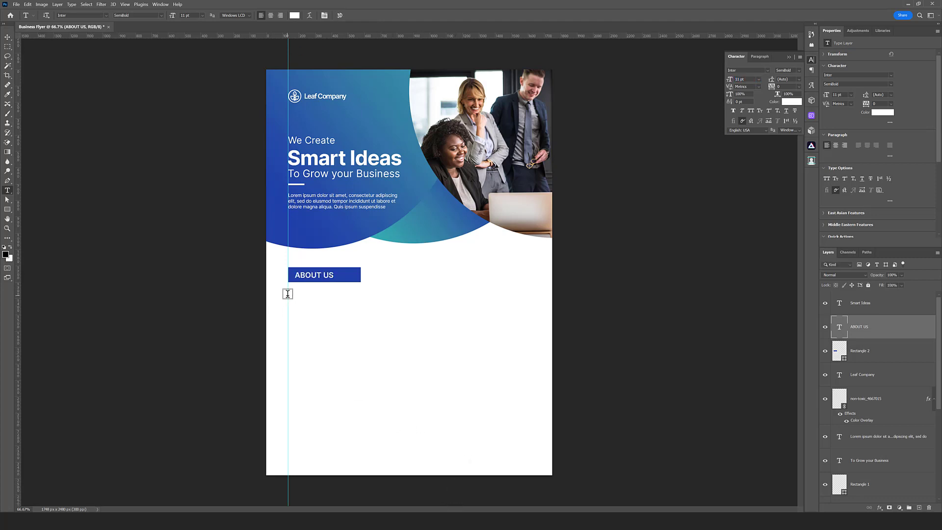
# Duplicate the Lorem ipsum paragraph layer and place the copy below the blue "ABOUT US" rectangle
pyautogui.click(8, 37)
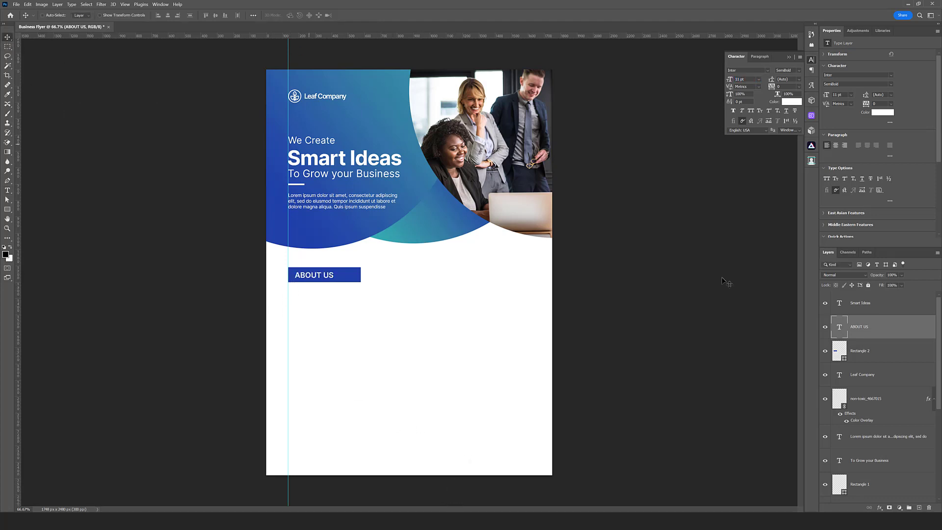
pyautogui.click(859, 442)
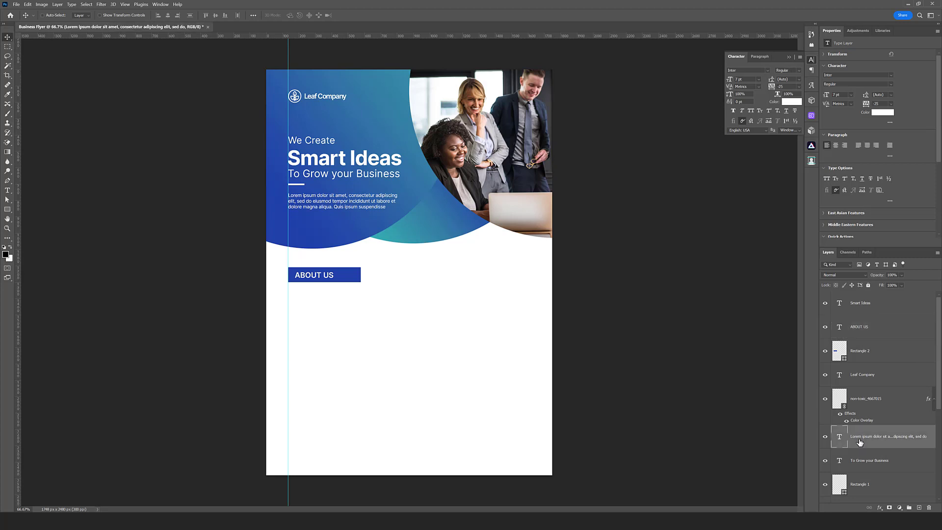
pyautogui.hotkey('ctrl', 'j')
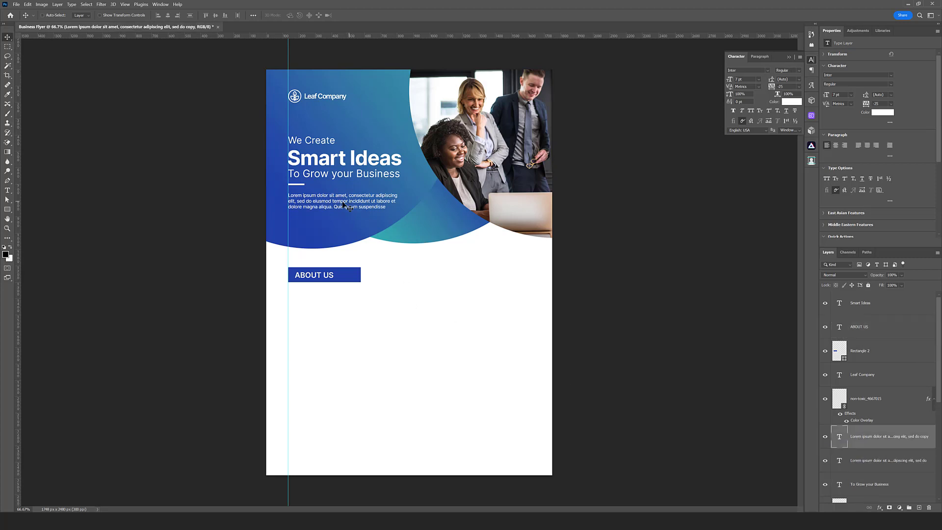
pyautogui.moveTo(311, 203); pyautogui.dragTo(309, 308)
# Recolour the copied paragraph dark grey, about #2F2F2F, and align it with the guide just under the blue rectangle
pyautogui.doubleClick(838, 439)
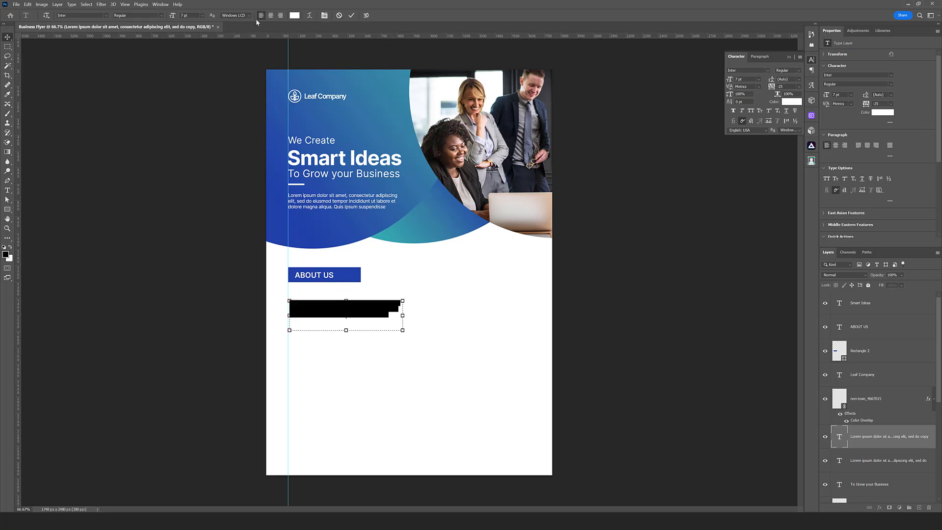
pyautogui.click(295, 15)
pyautogui.moveTo(698, 217); pyautogui.dragTo(657, 221)
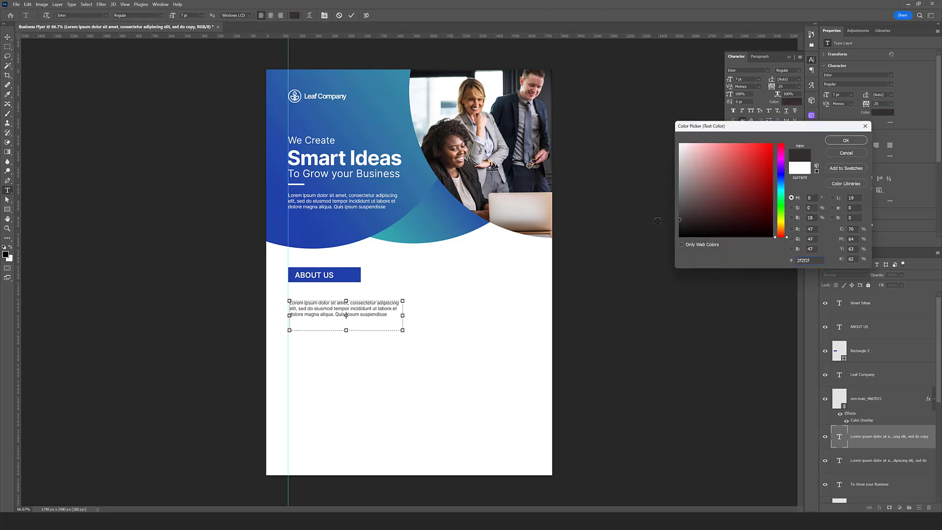
pyautogui.click(834, 145)
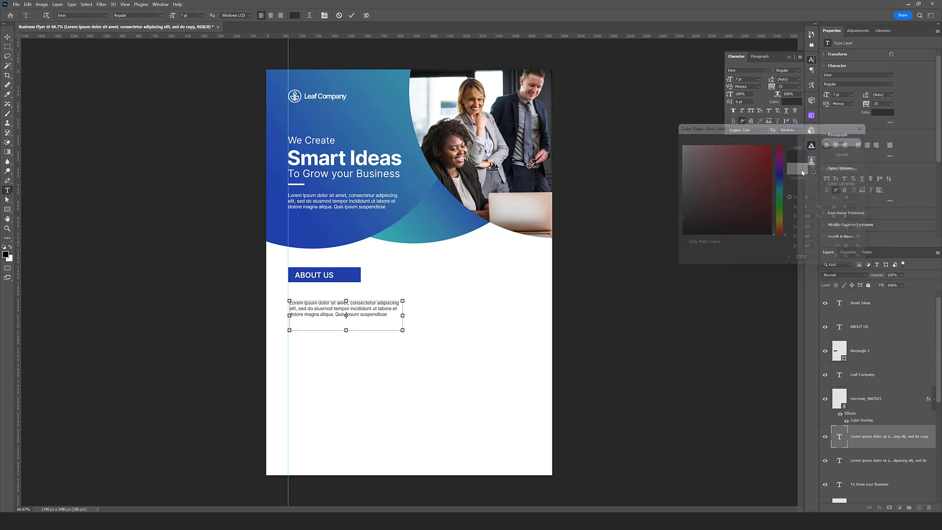
pyautogui.click(353, 16)
pyautogui.press('v')
pyautogui.moveTo(343, 315); pyautogui.dragTo(342, 305)
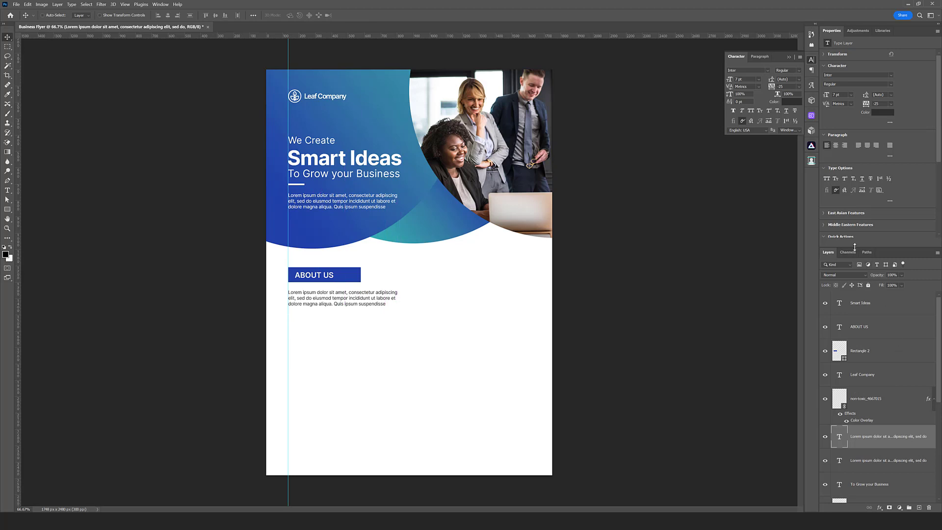
# Unlock the white Background layer and delete it
pyautogui.moveTo(855, 247); pyautogui.dragTo(855, 151)
pyautogui.scroll(-3, 863, 427)
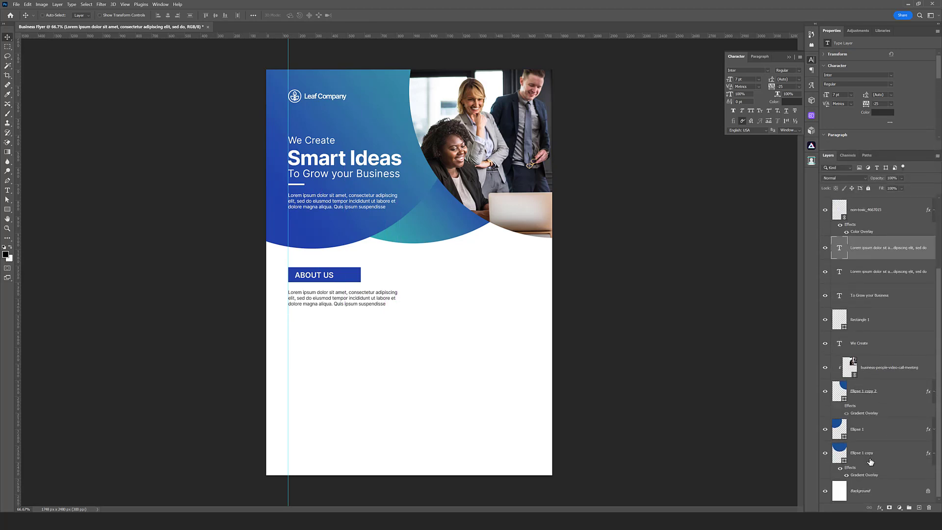
pyautogui.click(859, 492)
pyautogui.click(928, 490)
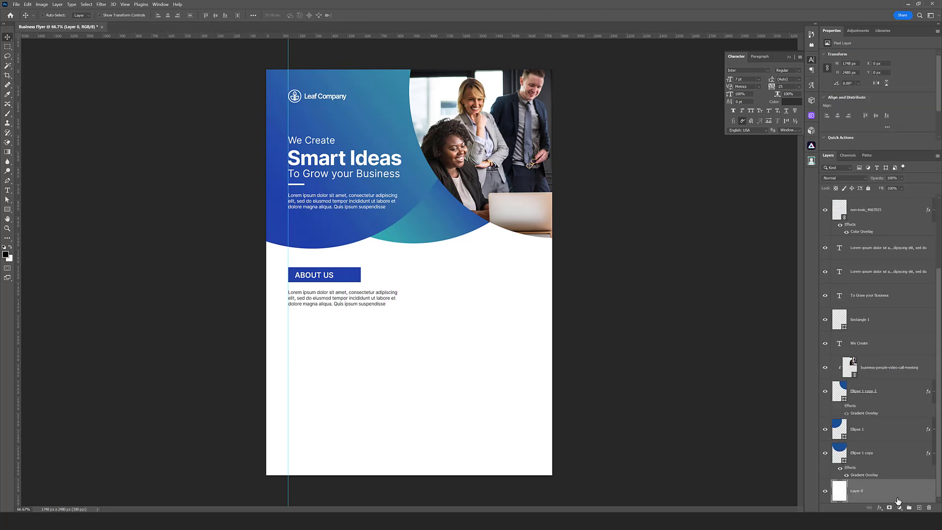
pyautogui.click(929, 507)
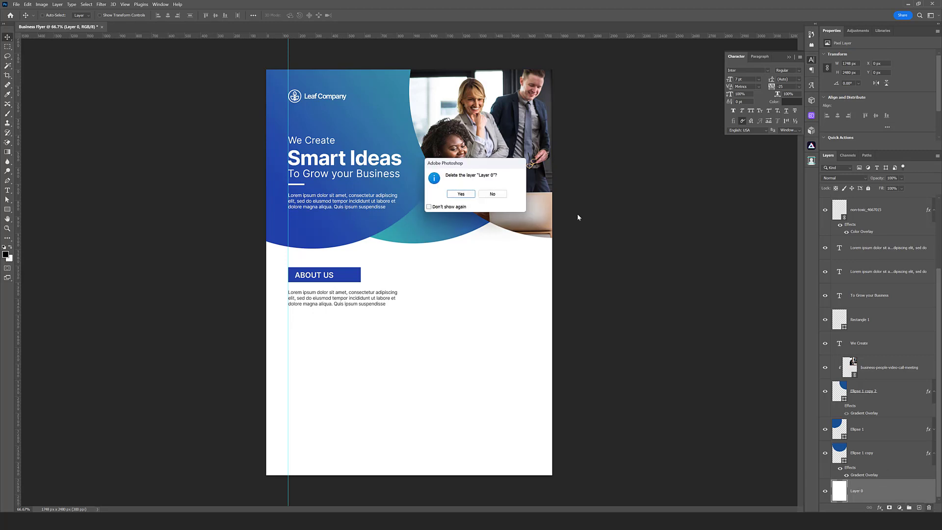
pyautogui.click(461, 194)
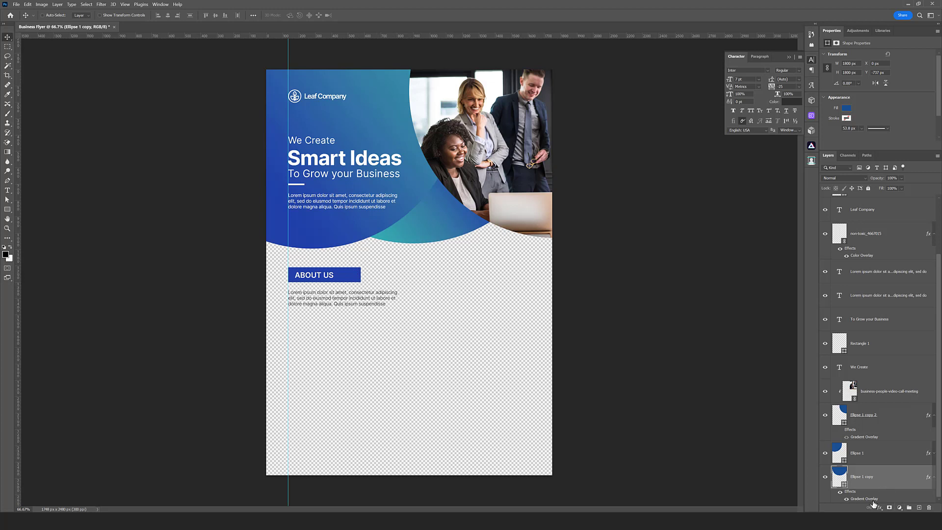
# Add a Solid Color fill layer in #F4F4F4 and place it at the bottom of the layer stack
pyautogui.click(899, 507)
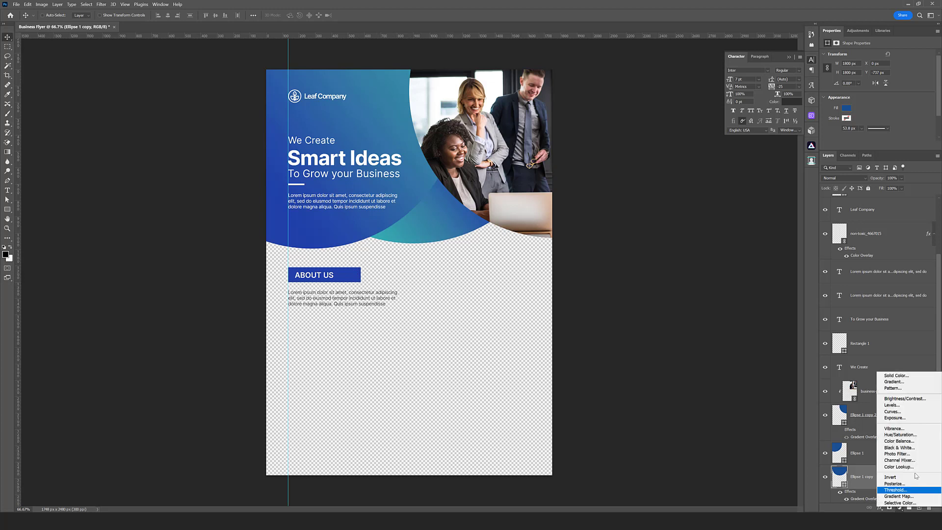
pyautogui.click(894, 376)
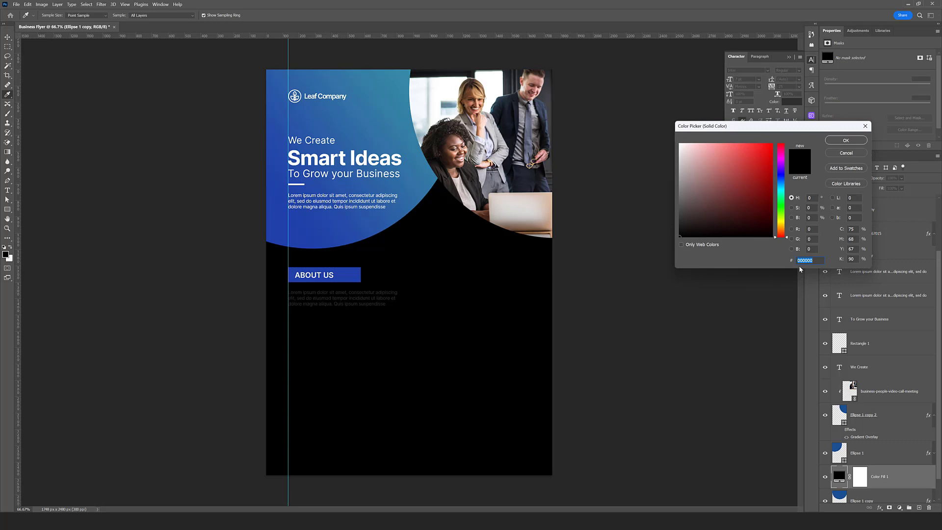
pyautogui.write('F')
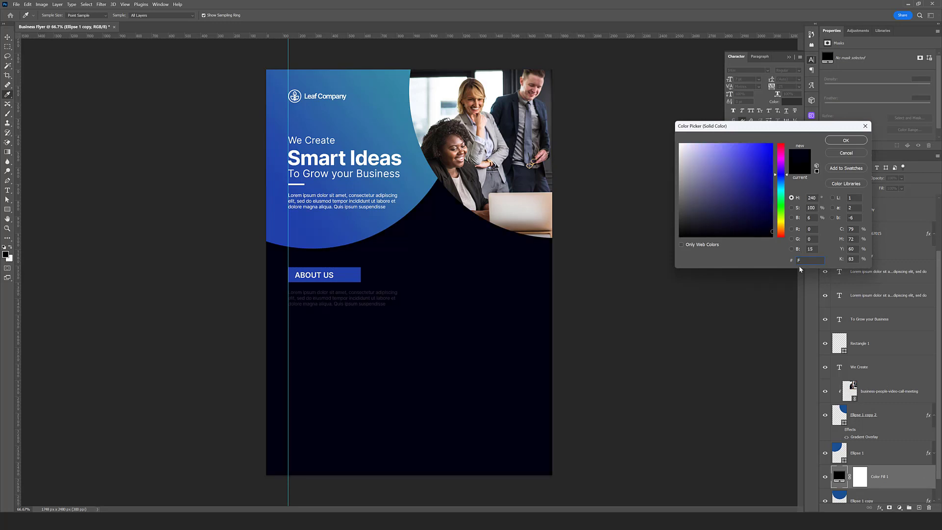
pyautogui.write('4F4F4')
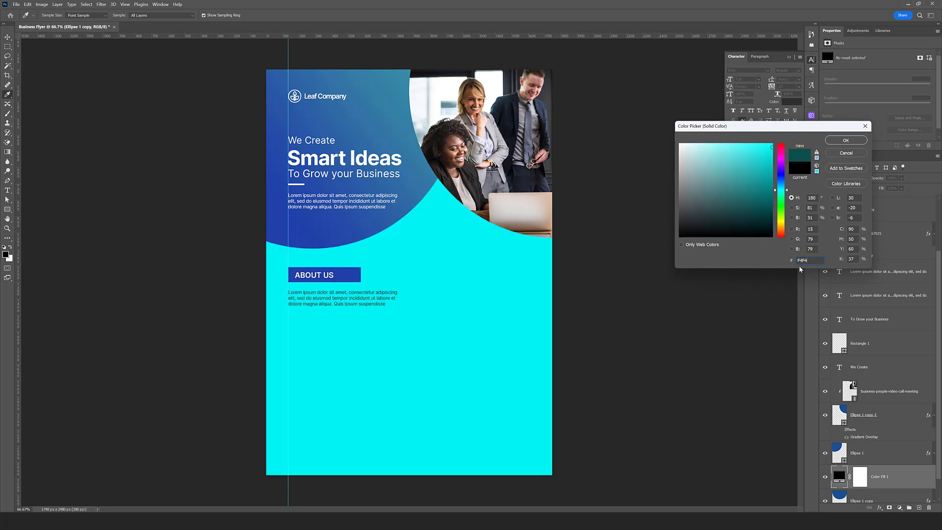
pyautogui.click(846, 139)
pyautogui.scroll(-1, 865, 482)
pyautogui.moveTo(866, 483); pyautogui.dragTo(867, 444)
# Delete the mask of the colour fill layer and rename the layer "gb"
pyautogui.rightClick(867, 488)
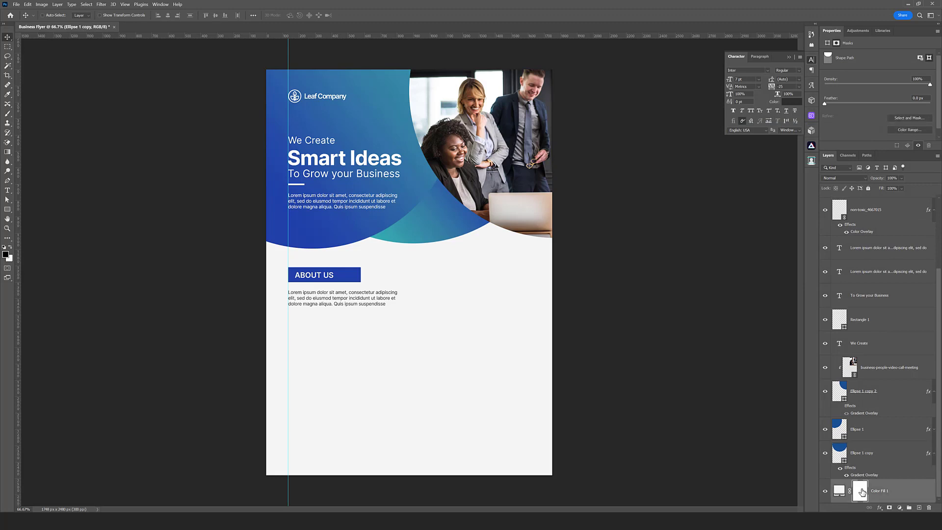
pyautogui.click(871, 438)
pyautogui.doubleClick(861, 491)
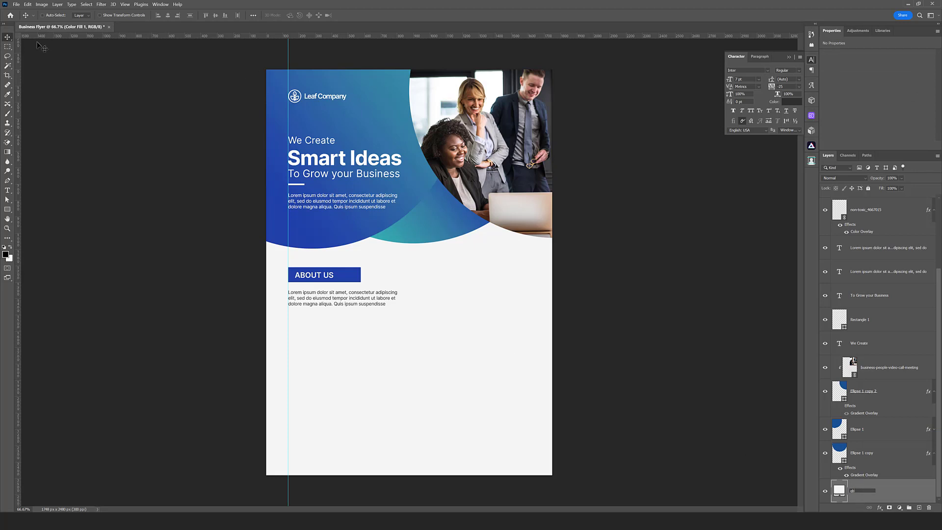
pyautogui.click(144, 100)
# Create a paragraph text box below the "ABOUT US" text, paste two Lorem ipsum paragraphs into it and widen it slightly
pyautogui.click(8, 190)
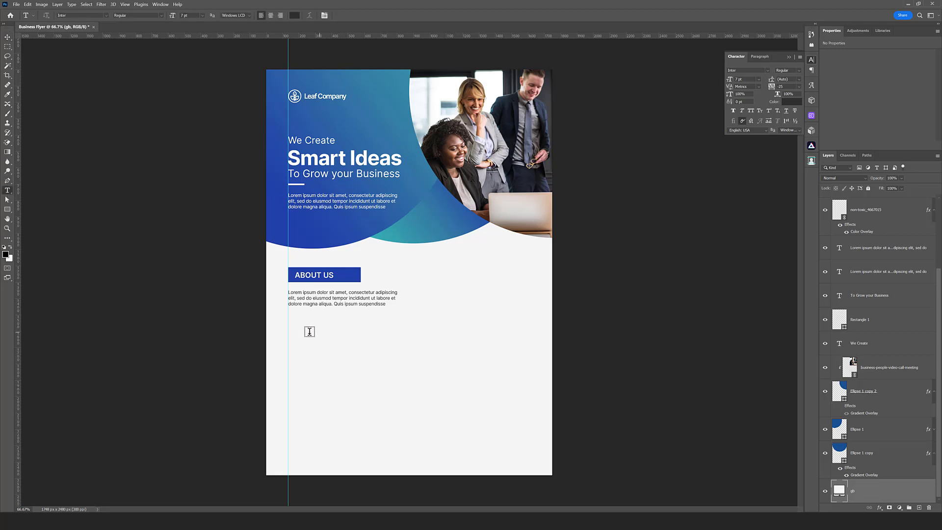
pyautogui.moveTo(301, 315); pyautogui.dragTo(401, 448)
pyautogui.hotkey('ctrl', 'v')
pyautogui.moveTo(401, 382); pyautogui.dragTo(409, 382)
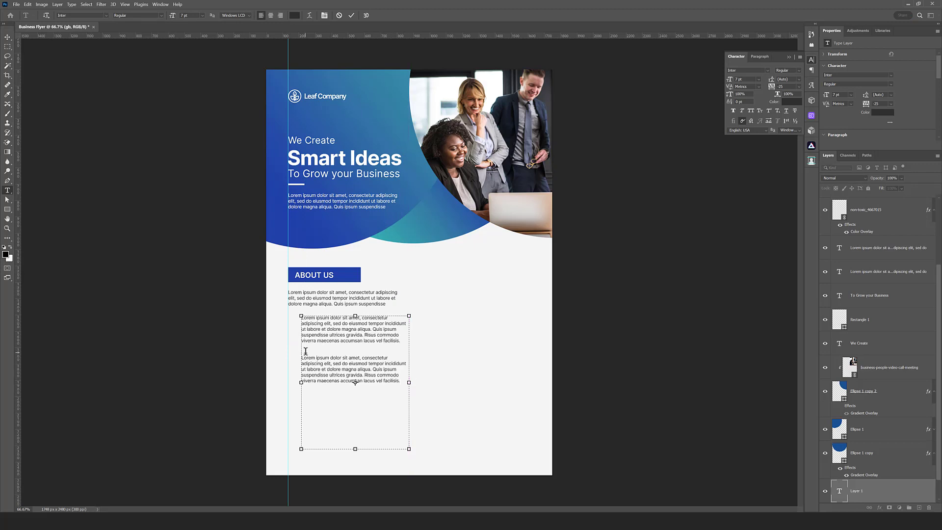
# Add the bold headings "Easy to Find Solution" and "Marketing with fast Techniques" above the two paragraphs
pyautogui.moveTo(302, 352); pyautogui.dragTo(369, 352)
pyautogui.click(780, 79)
pyautogui.click(303, 317)
pyautogui.press('Return')
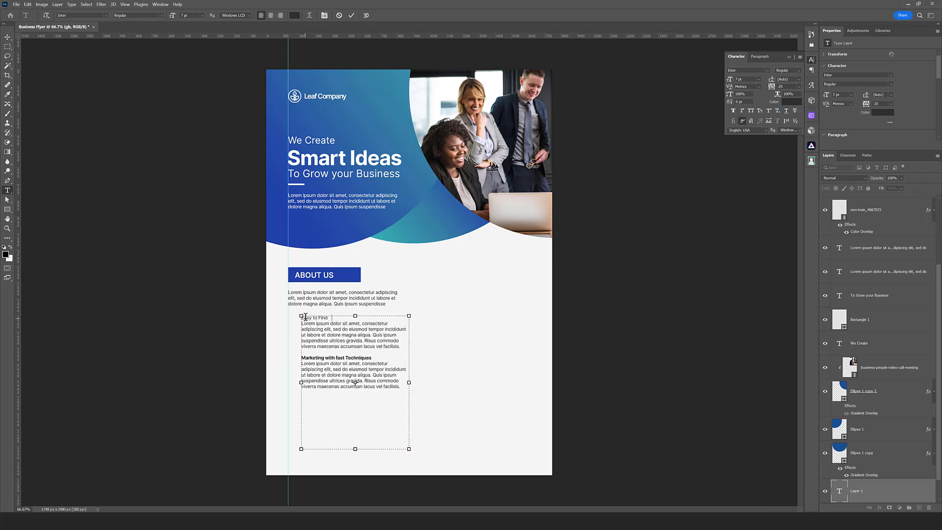
pyautogui.write('Solution')
pyautogui.moveTo(301, 317); pyautogui.dragTo(347, 318)
pyautogui.hotkey('ctrl', 'shift', 'b')
pyautogui.click(494, 301)
# Move the new text layer above the other Lorem ipsum layers and duplicate it as a second column beside the first
pyautogui.press('v')
pyautogui.moveTo(849, 499); pyautogui.dragTo(853, 237)
pyautogui.moveTo(353, 336); pyautogui.dragTo(479, 335)
# Copy the "Marketing with fast Techniques" section in the second column and paste it as a third section at the end
pyautogui.doubleClick(492, 367)
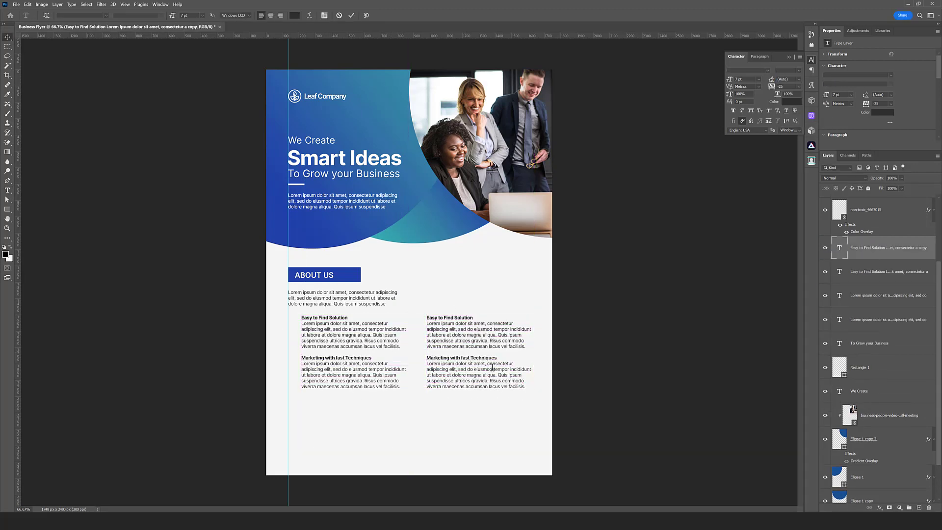
pyautogui.hotkey('ctrl', 'a')
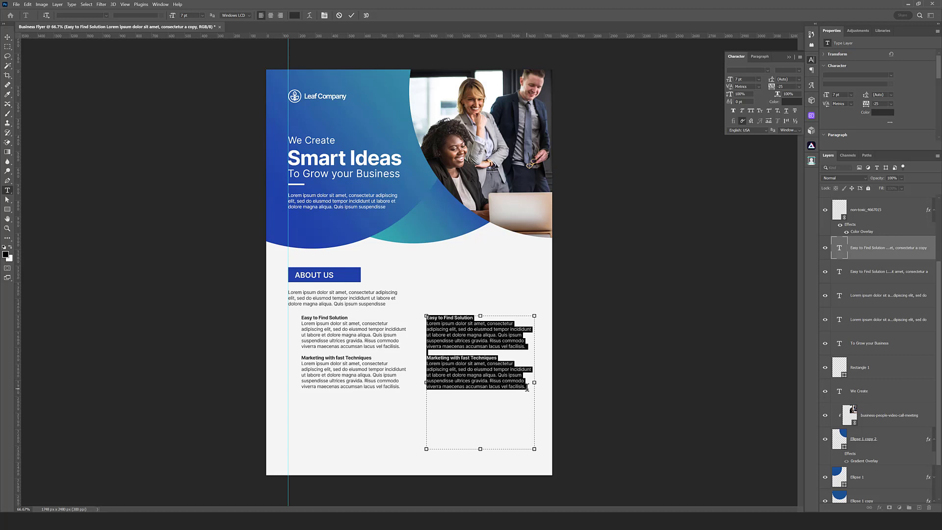
pyautogui.moveTo(527, 388); pyautogui.dragTo(420, 356)
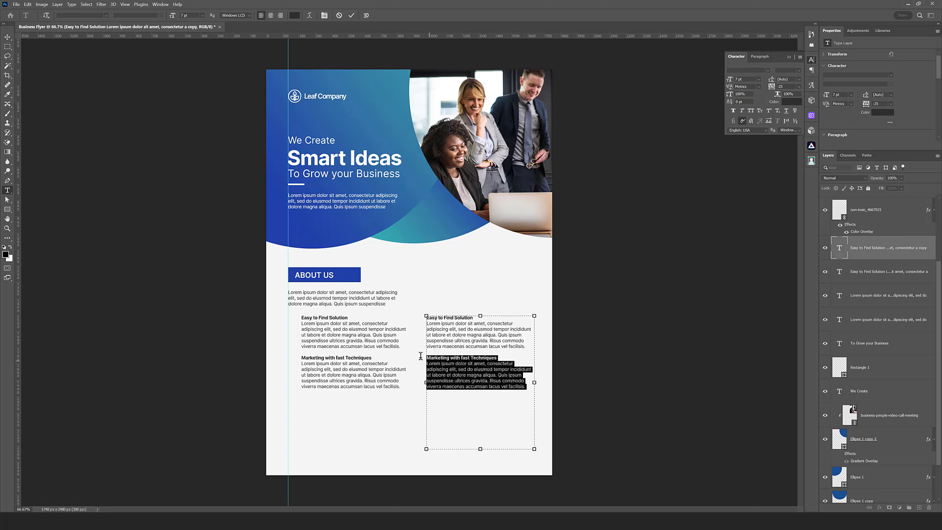
pyautogui.click(525, 387)
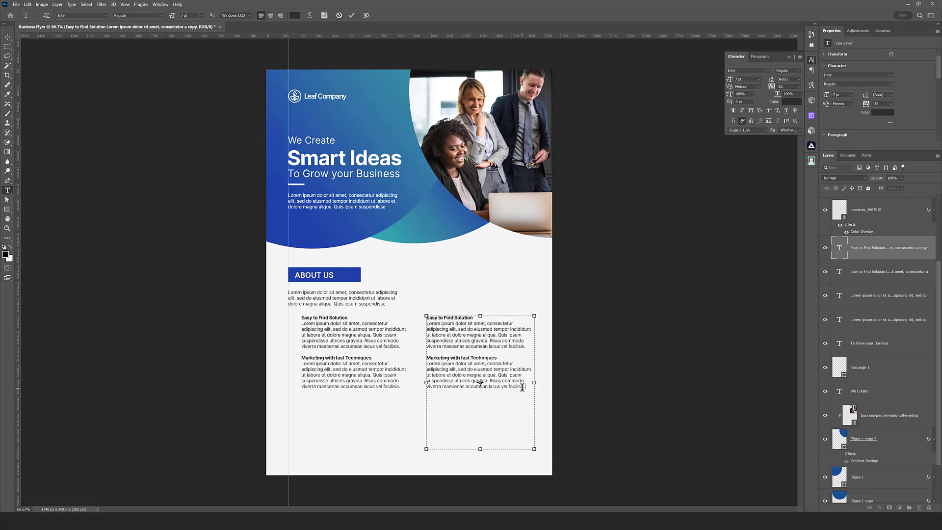
pyautogui.press('Return')
pyautogui.press('Return')
pyautogui.hotkey('ctrl', 'v')
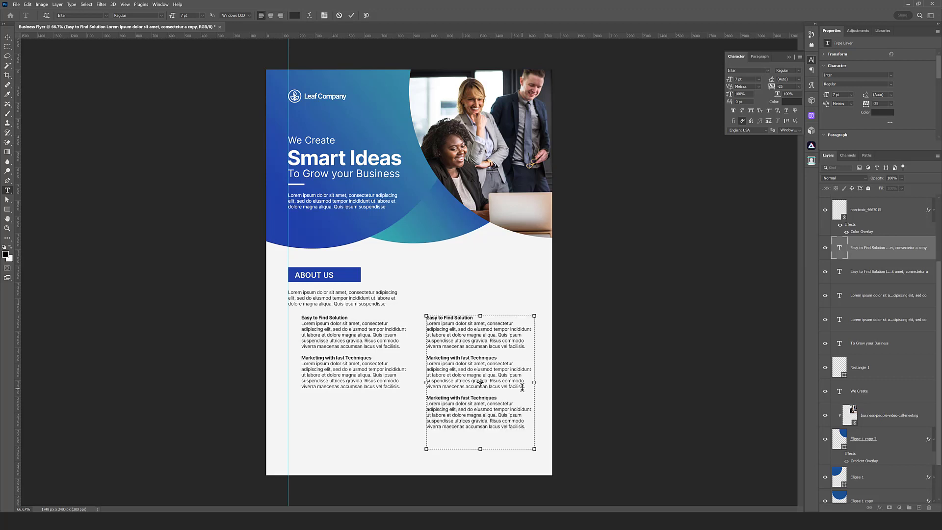
# Narrow the second column's text box from its left edge and delete the "Risus commodo" sentence from both "Marketing with fast Techniques" sections
pyautogui.moveTo(427, 381); pyautogui.dragTo(431, 381)
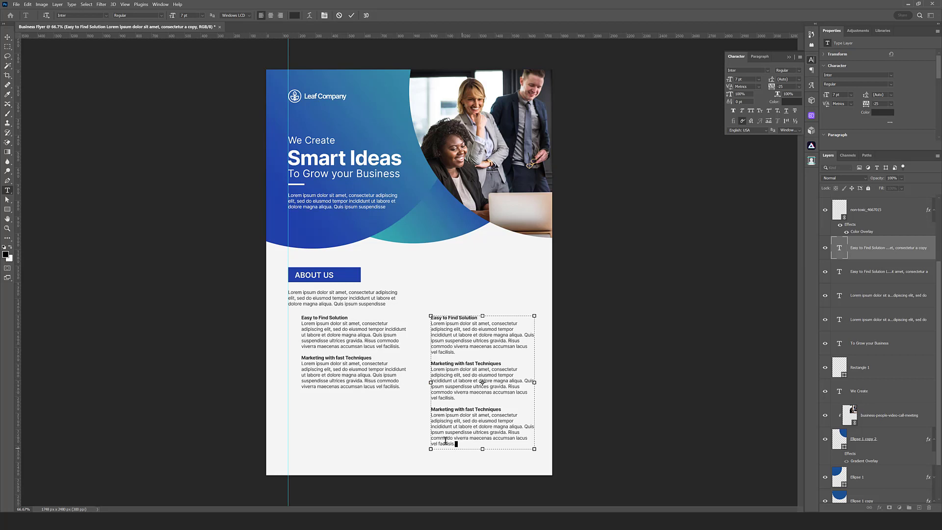
pyautogui.moveTo(445, 440); pyautogui.dragTo(507, 432)
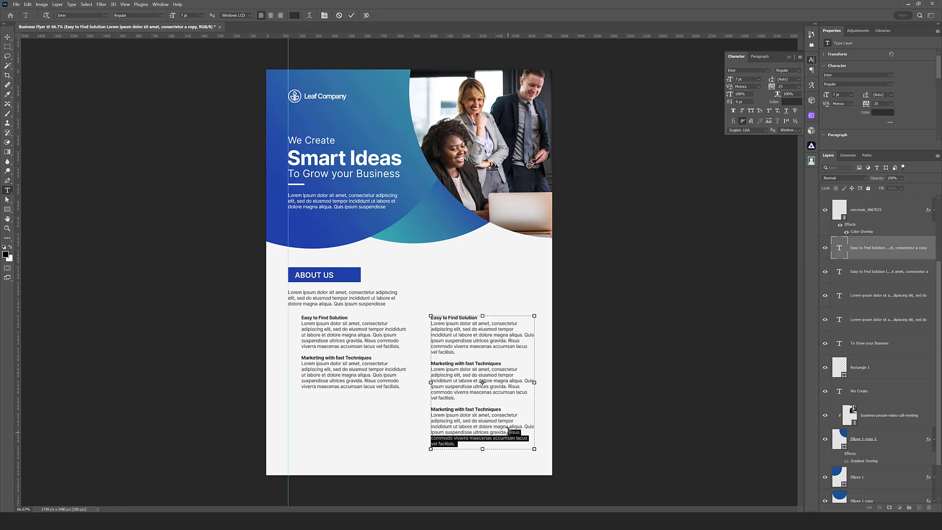
pyautogui.press('BackSpace')
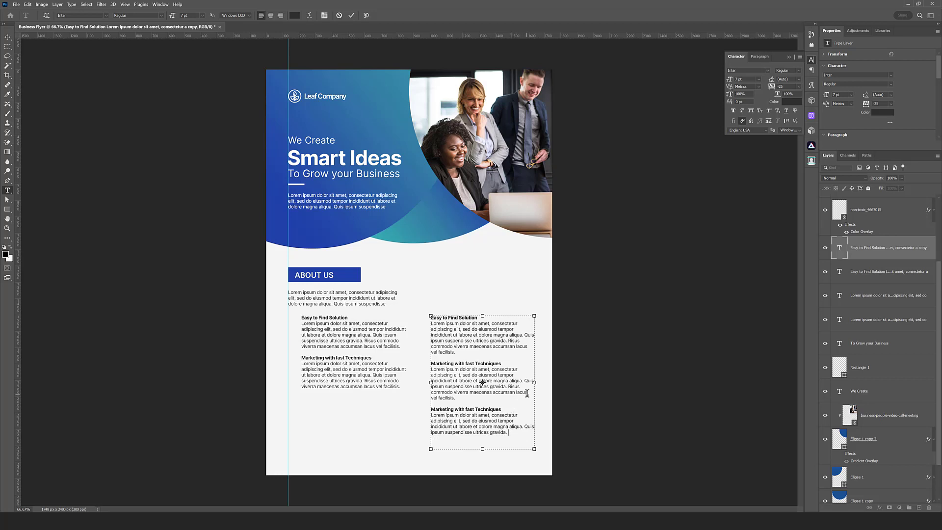
pyautogui.moveTo(527, 394); pyautogui.dragTo(508, 386)
pyautogui.press('BackSpace')
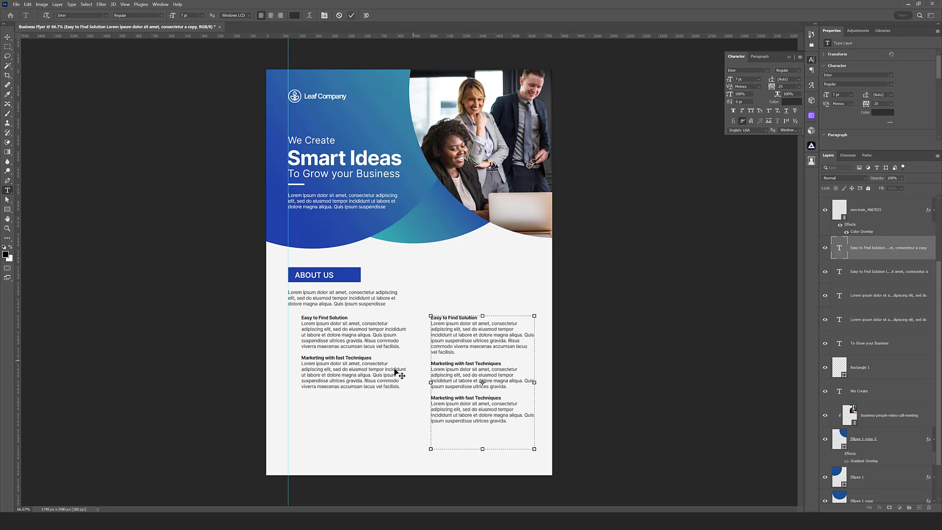
pyautogui.press('BackSpace')
pyautogui.click(353, 17)
pyautogui.press('v')
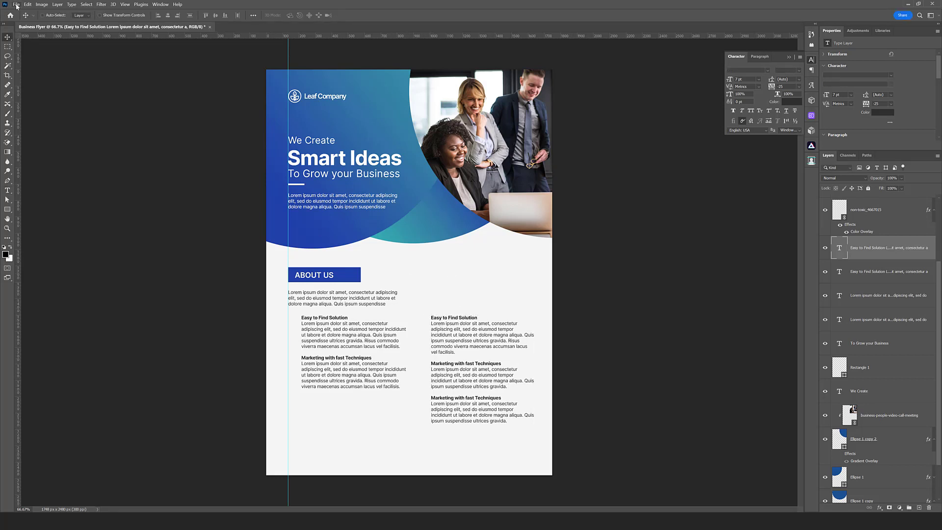
# Place the promotion icon as a linked image, scale it down, and position it beside the second column's middle heading
pyautogui.click(16, 5)
pyautogui.click(42, 149)
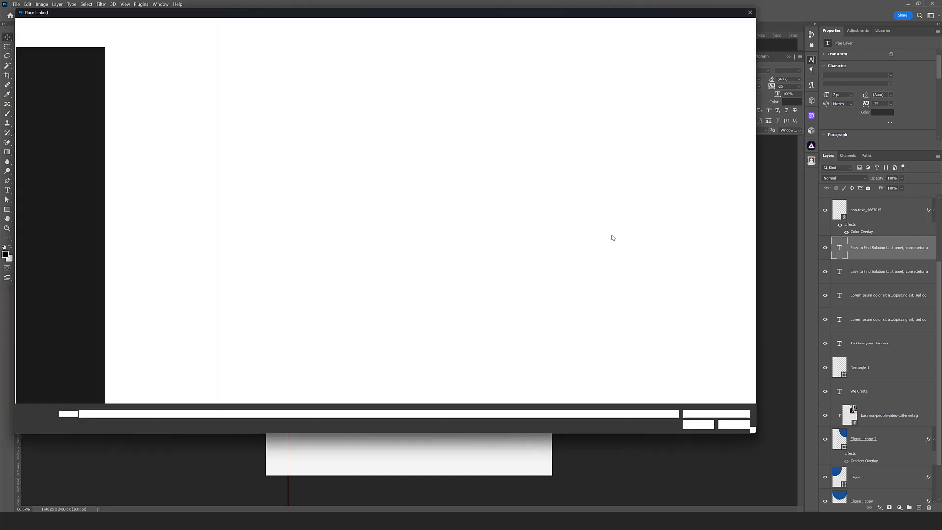
pyautogui.moveTo(540, 272); pyautogui.dragTo(411, 362)
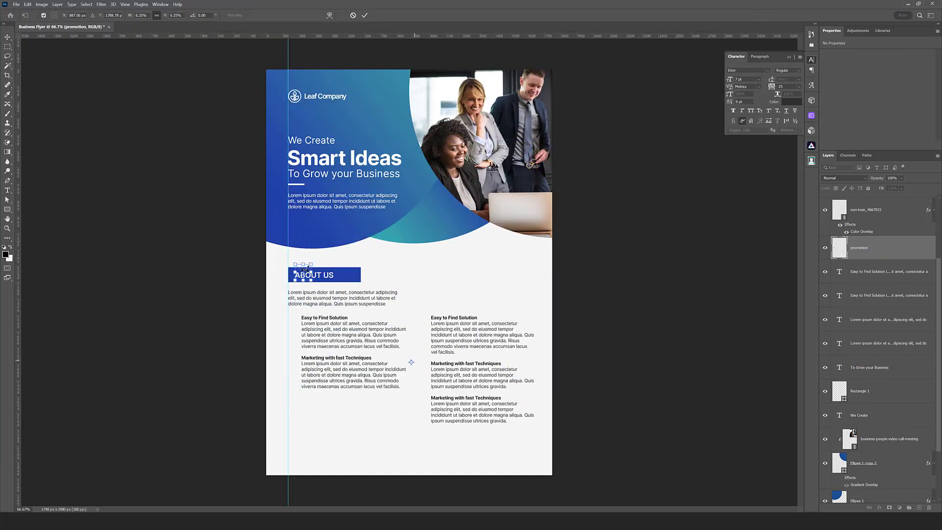
pyautogui.moveTo(305, 270); pyautogui.dragTo(424, 359)
pyautogui.click(362, 16)
pyautogui.hotkey('ctrl', 't')
pyautogui.moveTo(168, 16); pyautogui.dragTo(158, 17)
pyautogui.press('Return')
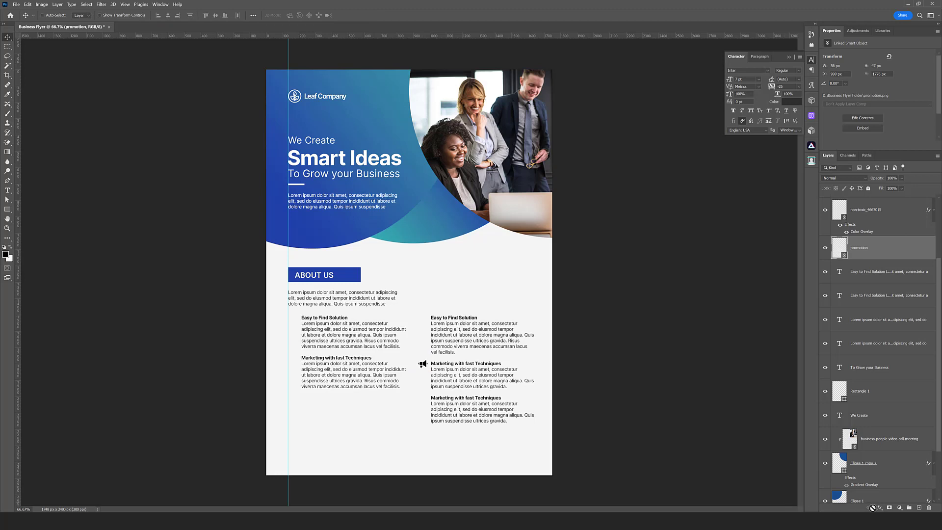
# Apply a Color Overlay to the promotion icon using blue #3170a5 sampled from the header's gradient circles
pyautogui.click(879, 508)
pyautogui.click(897, 478)
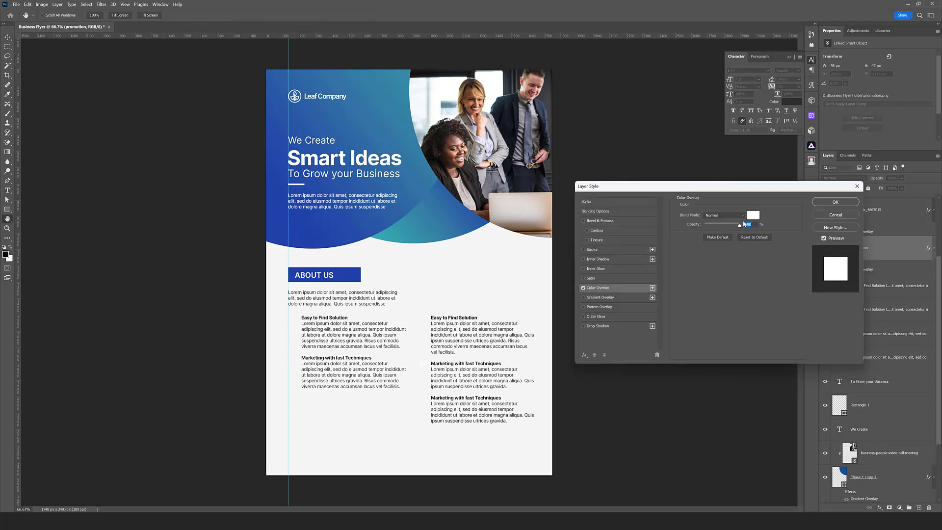
pyautogui.click(755, 216)
pyautogui.click(359, 271)
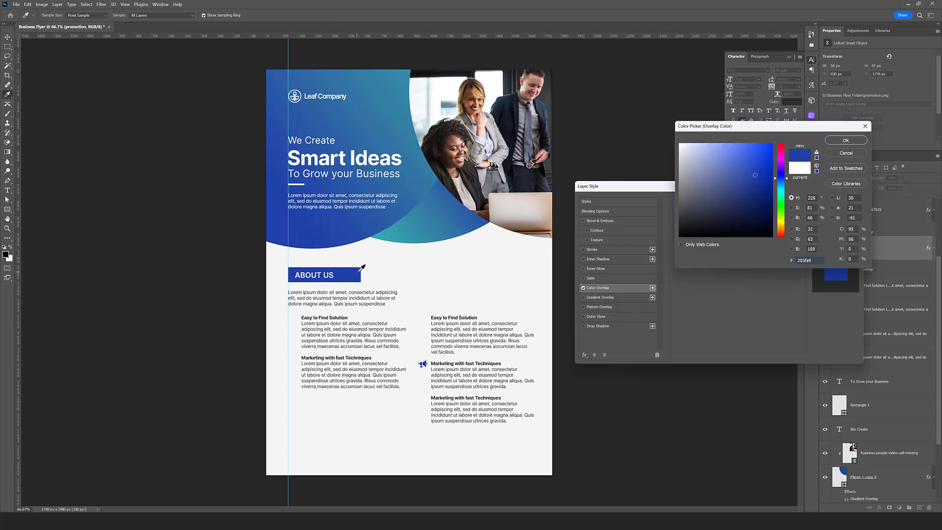
pyautogui.click(446, 205)
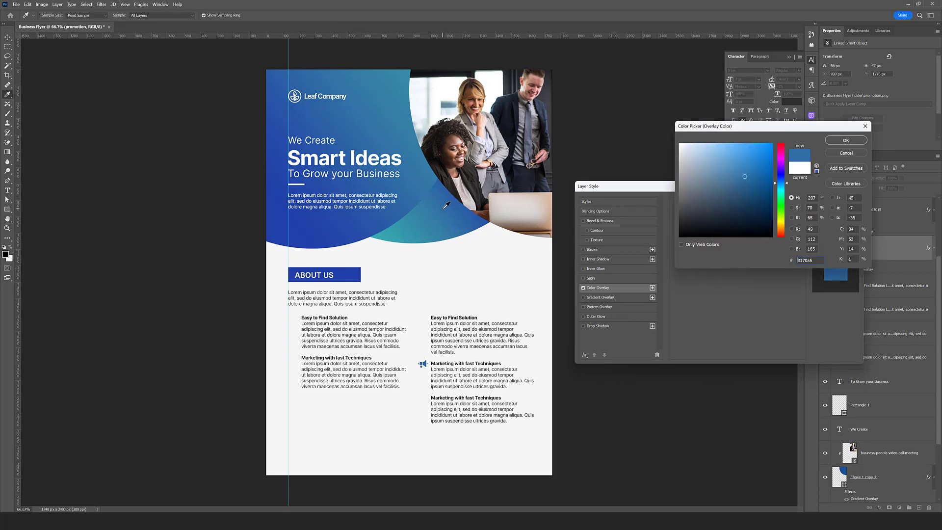
pyautogui.click(845, 141)
pyautogui.click(835, 201)
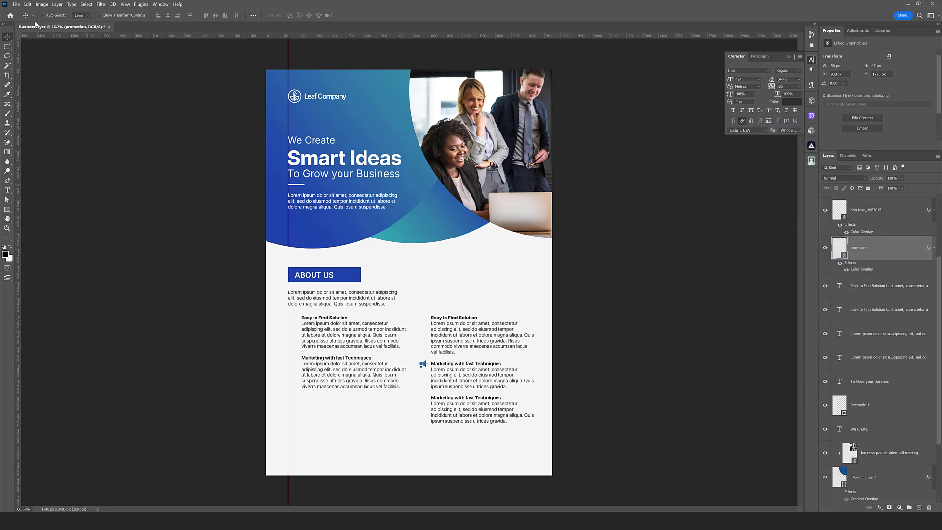
# Place the linked briefcase icon scaled to 3.5% and align it beside the second column's last heading
pyautogui.click(18, 6)
pyautogui.click(34, 143)
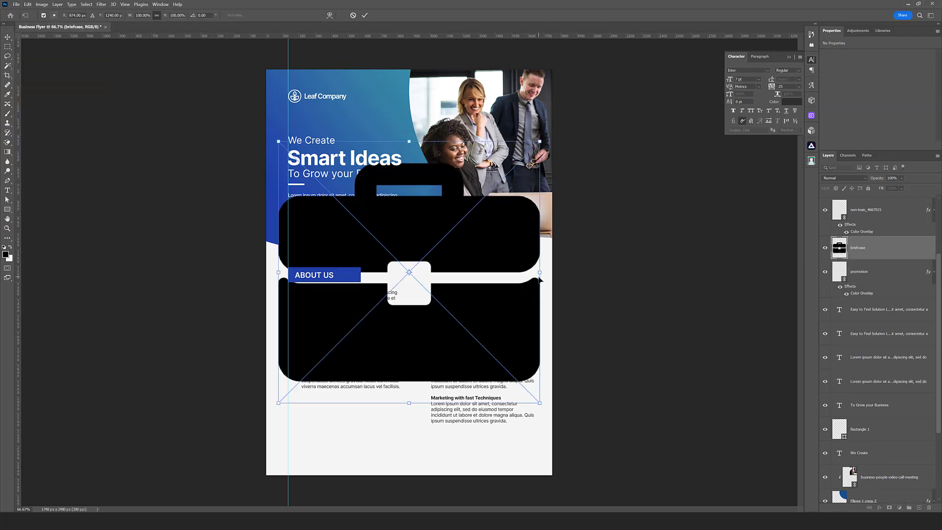
pyautogui.moveTo(539, 273); pyautogui.dragTo(428, 420)
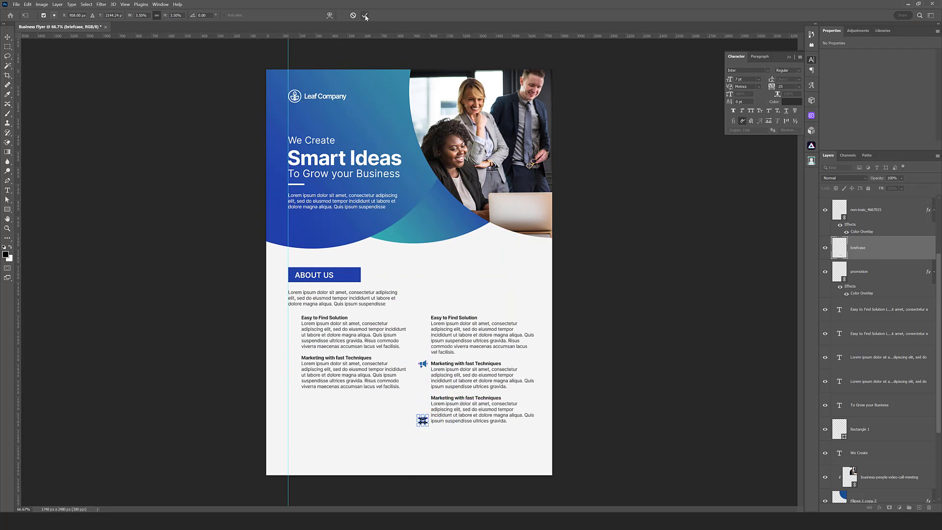
pyautogui.click(365, 16)
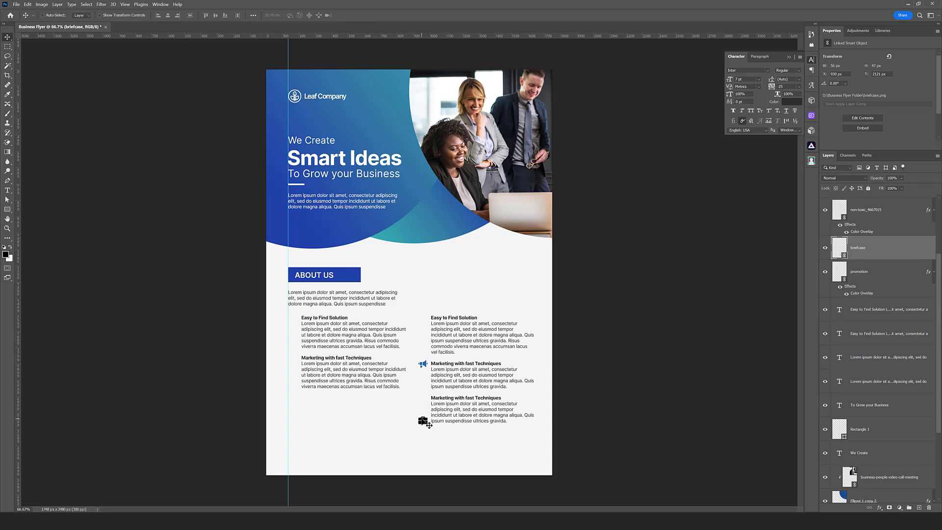
pyautogui.moveTo(422, 420); pyautogui.dragTo(422, 399)
# Add a Color Overlay to the briefcase icon in the same blue as the promotion icon
pyautogui.click(878, 509)
pyautogui.click(610, 303)
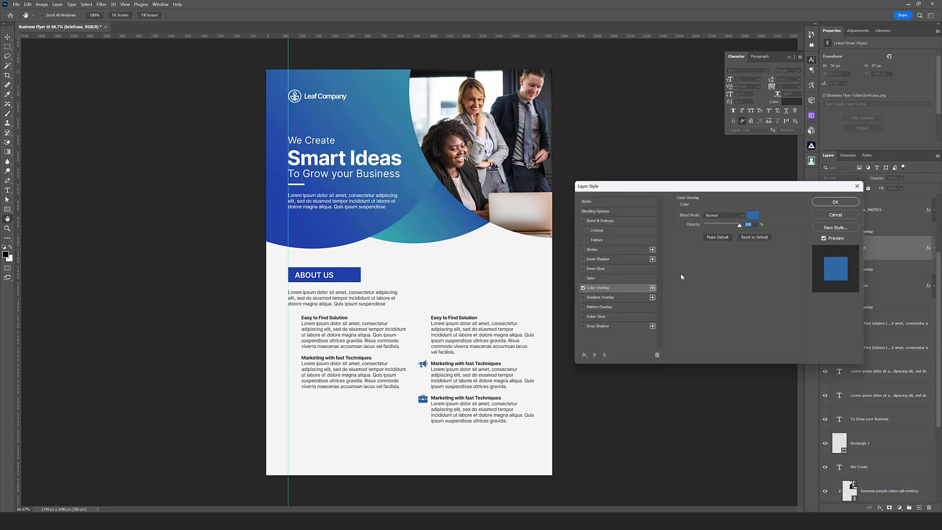
pyautogui.click(824, 203)
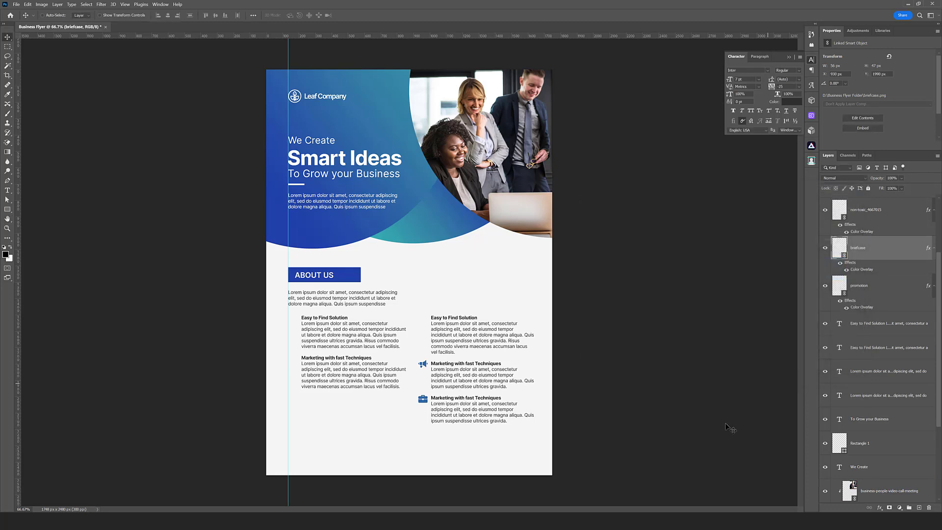
# Place the linked diagram icon scaled to 3.5% and position it beside the second column's first heading
pyautogui.click(20, 4)
pyautogui.click(37, 156)
pyautogui.doubleClick(293, 65)
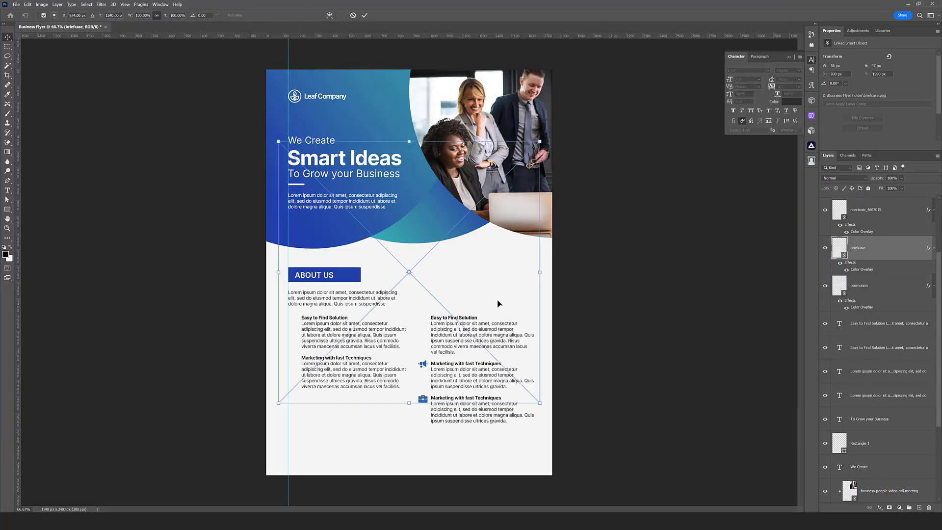
pyautogui.moveTo(540, 273); pyautogui.dragTo(304, 273)
pyautogui.moveTo(182, 16); pyautogui.dragTo(171, 16)
pyautogui.write('3.5')
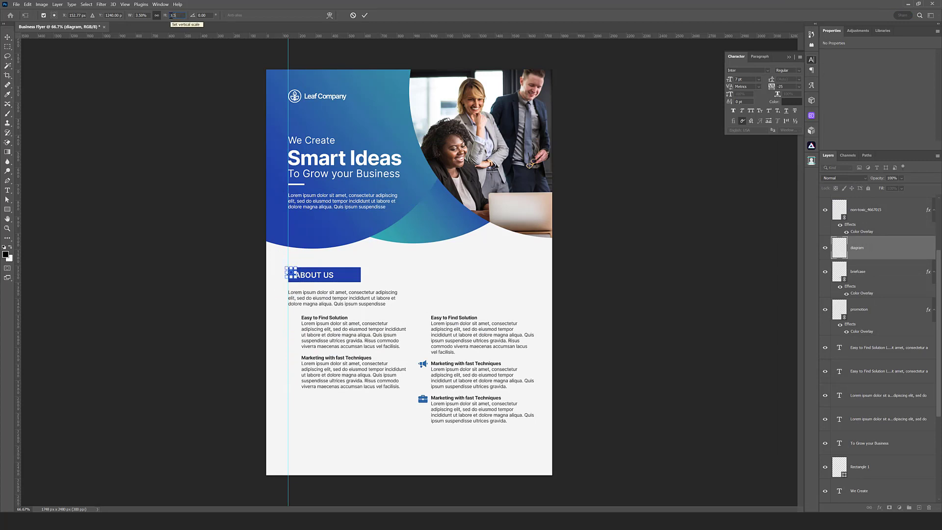
pyautogui.press('Return')
pyautogui.moveTo(291, 273); pyautogui.dragTo(423, 320)
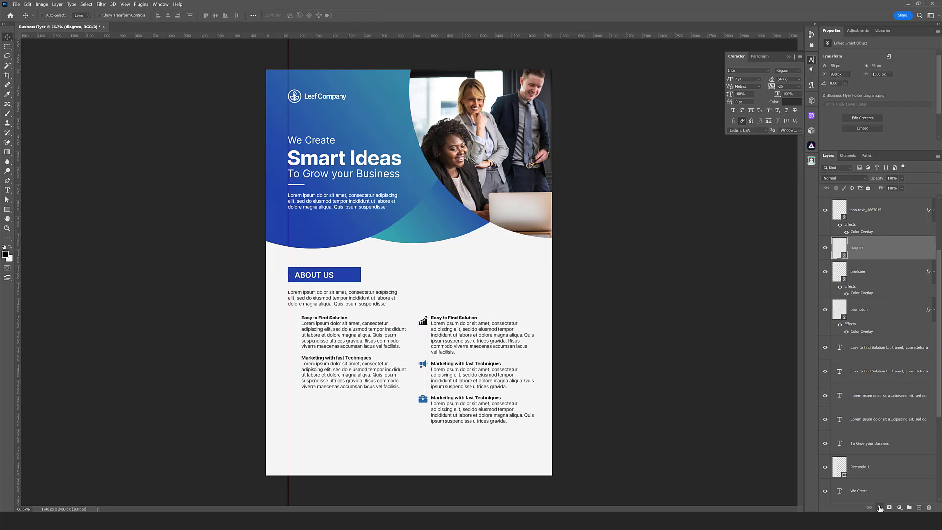
# Give the diagram icon a Color Overlay in the same blue as the other two icons
pyautogui.click(880, 509)
pyautogui.click(589, 293)
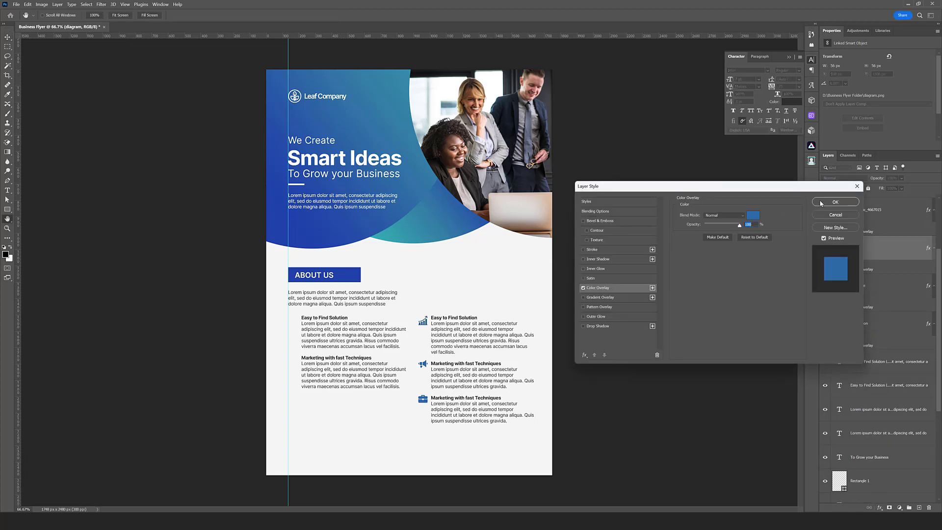
pyautogui.click(824, 204)
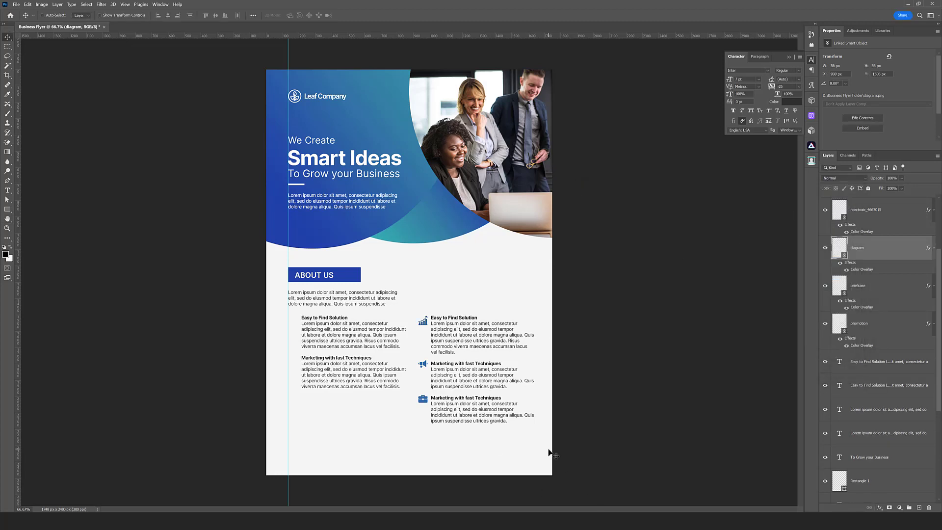
# Change the second column's headings to "Development Company", "Marketing Company" and "Business Conslutation"
pyautogui.doubleClick(839, 362)
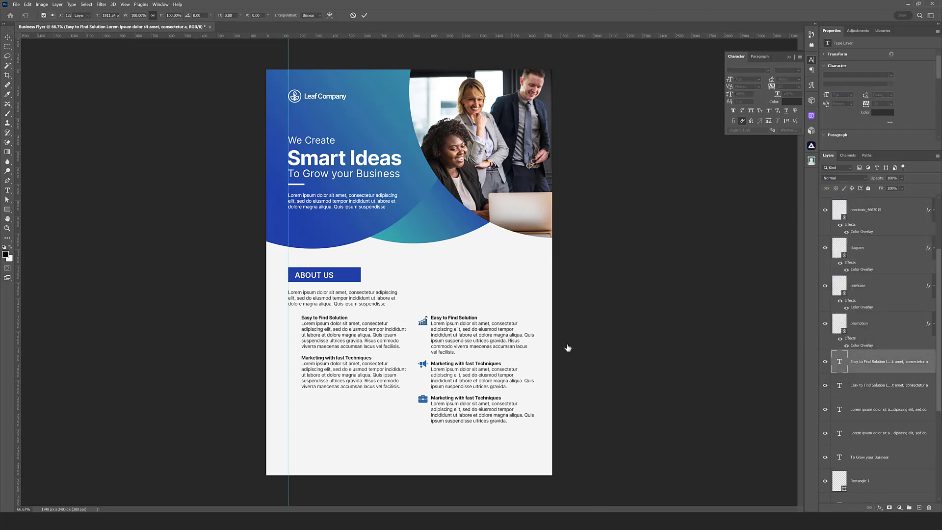
pyautogui.click(447, 316)
pyautogui.tripleClick(447, 315)
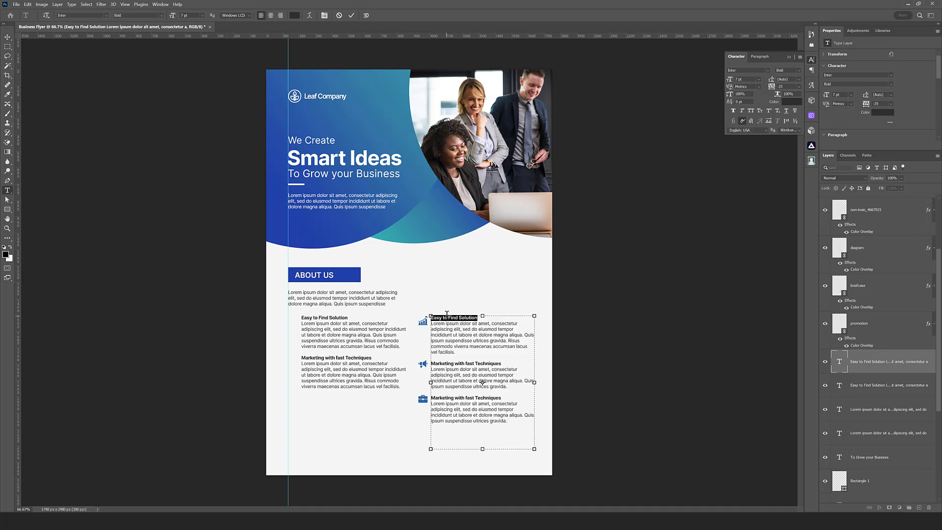
pyautogui.write('Development Company')
pyautogui.tripleClick(491, 363)
pyautogui.write('Marketing Company')
pyautogui.tripleClick(465, 398)
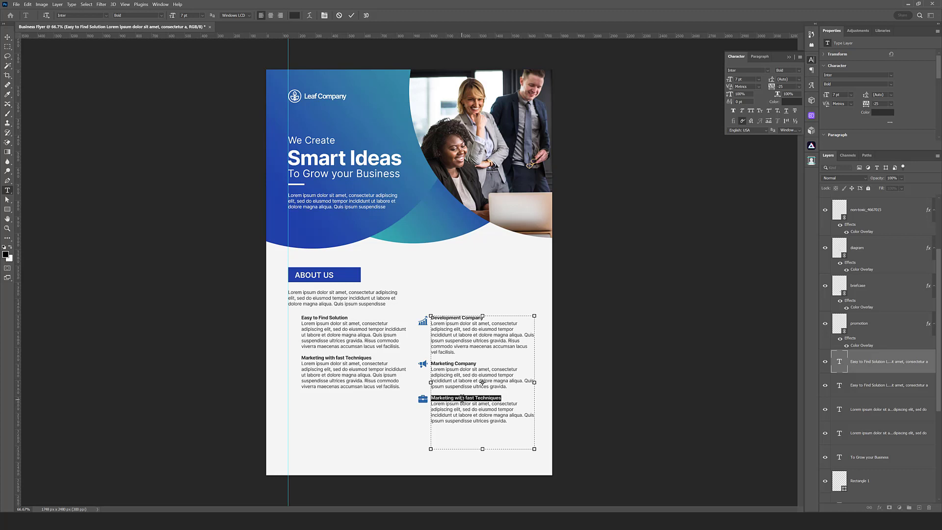
pyautogui.write('Business Conslutation')
pyautogui.hotkey('ctrl', 'Return')
pyautogui.press('v')
# Duplicate the "ABOUT US" text and its rectangle and place the copy above the second column, level with the original
pyautogui.scroll(4, 859, 265)
pyautogui.click(859, 254)
pyautogui.keyDown('shift'); pyautogui.click(857, 235); pyautogui.keyUp('shift')
pyautogui.hotkey('ctrl', 'j')
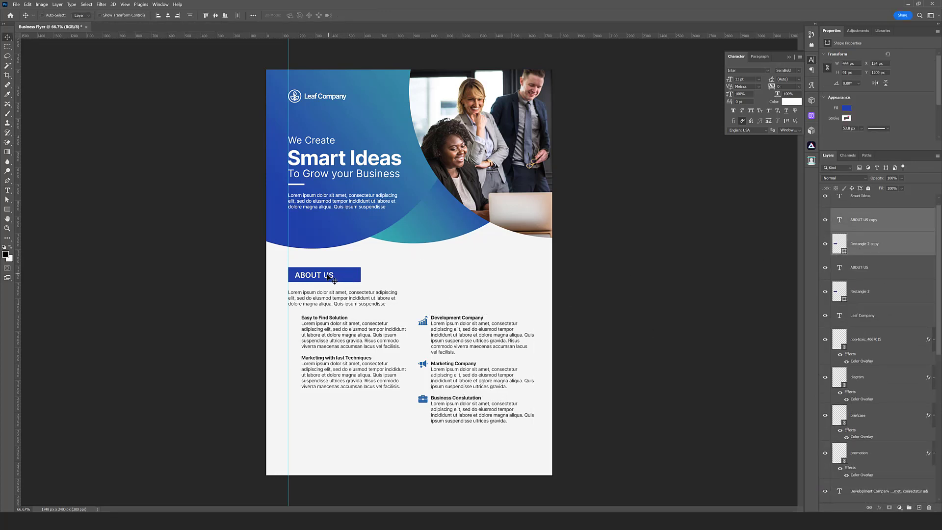
pyautogui.moveTo(326, 275); pyautogui.dragTo(458, 283)
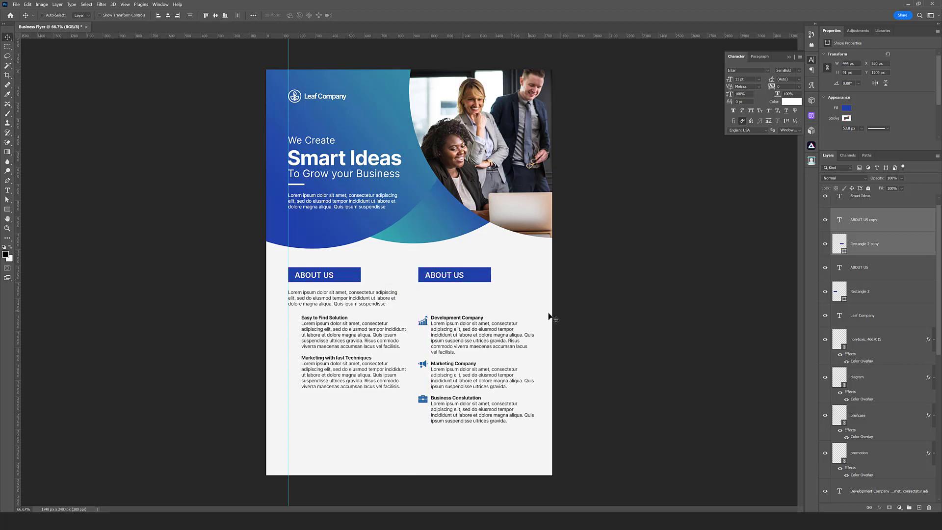
# Recolor both heading rectangles, the copy and the original, to blue #2959a6
pyautogui.click(842, 250)
pyautogui.doubleClick(843, 252)
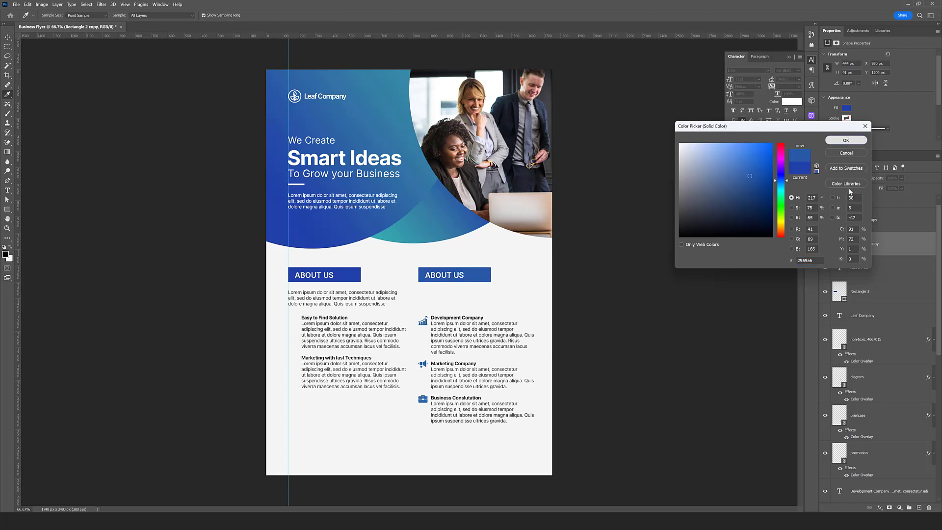
pyautogui.click(840, 141)
pyautogui.click(846, 300)
pyautogui.doubleClick(846, 301)
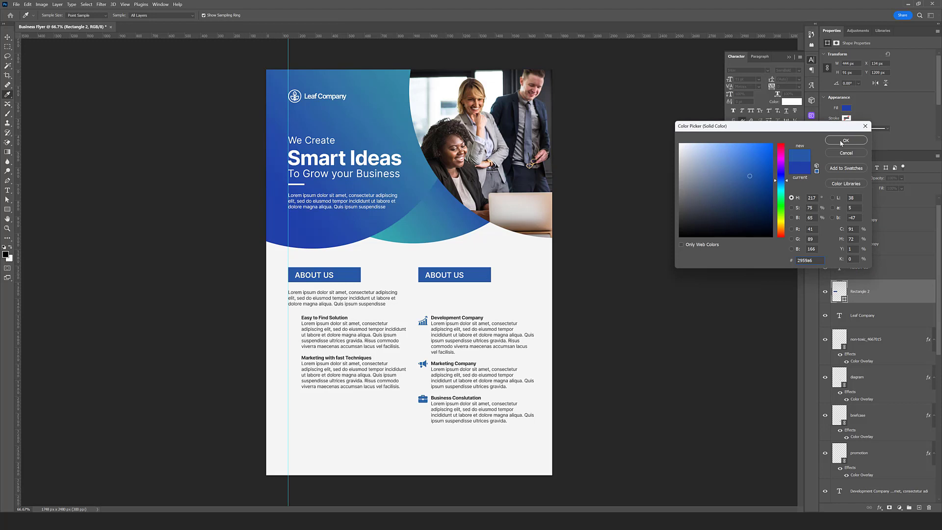
pyautogui.click(841, 141)
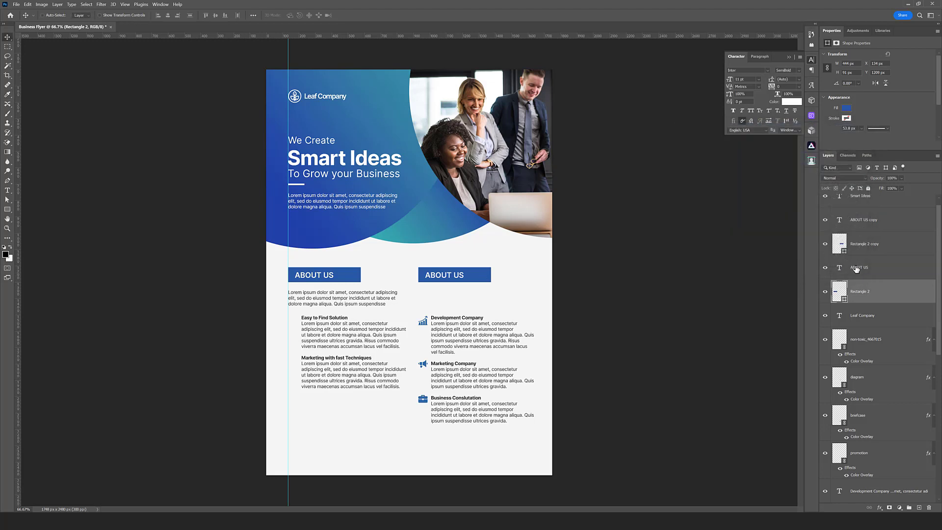
# Replace the text of the duplicated heading above the second column with "OUR SERVICES"
pyautogui.click(838, 222)
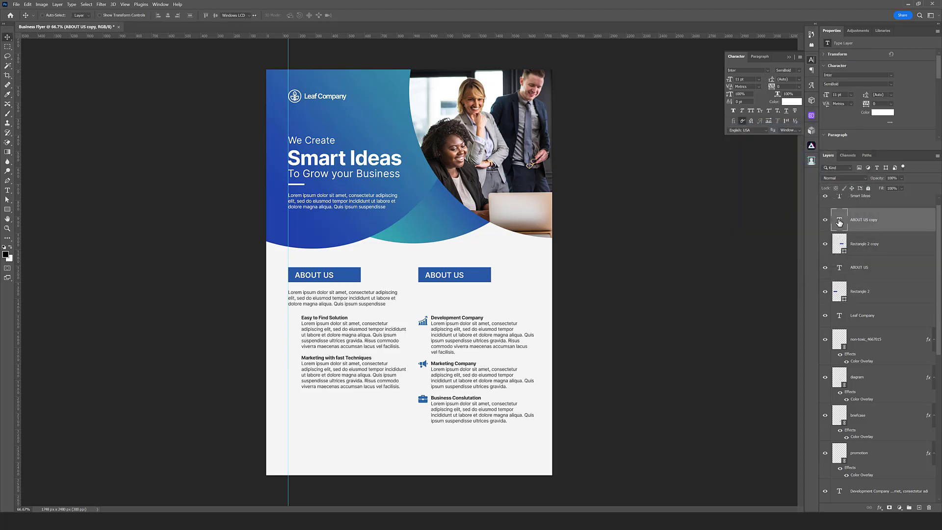
pyautogui.doubleClick(839, 221)
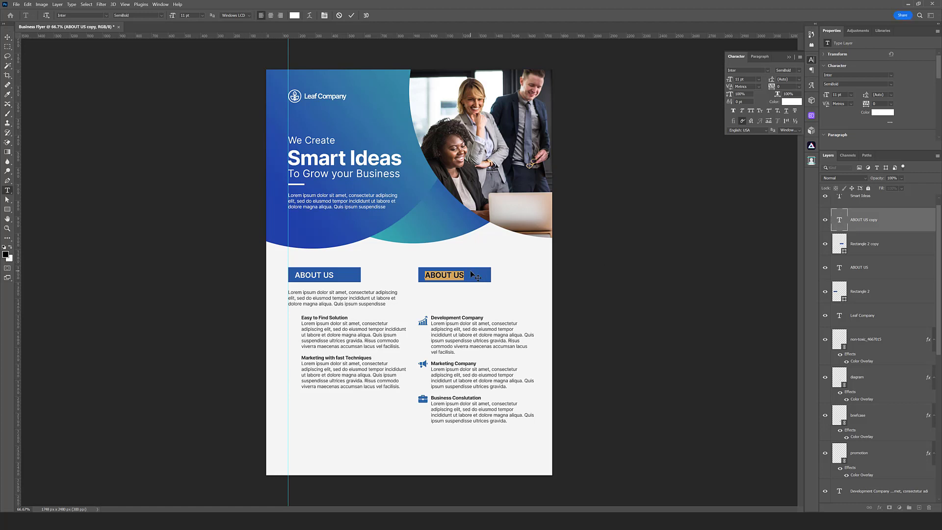
pyautogui.write('OUR SERVICES')
pyautogui.hotkey('ctrl', 'Return')
pyautogui.press('v')
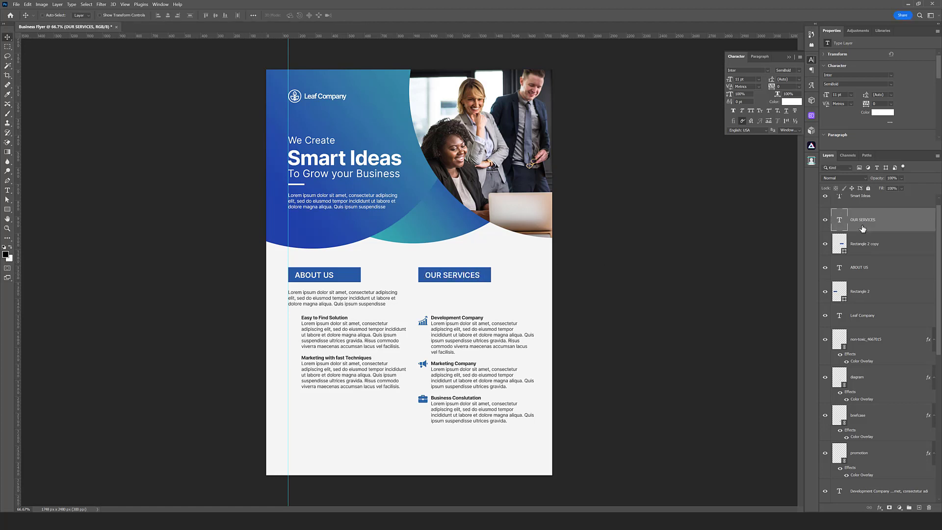
# Move the second column's text and its three icons up beneath the "OUR SERVICES" heading, level with the "ABOUT US" intro paragraph, leaving the heading in place
pyautogui.click(862, 249)
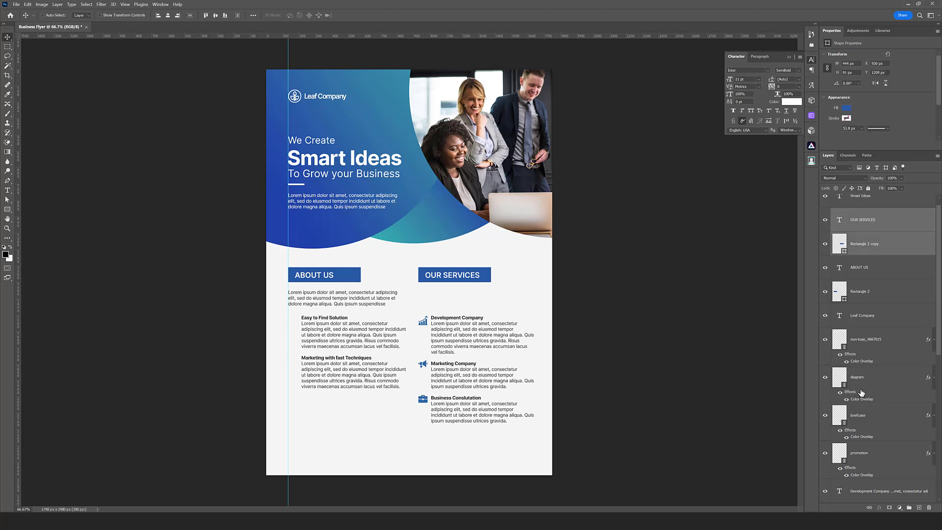
pyautogui.scroll(-2, 862, 393)
pyautogui.keyDown('ctrl'); pyautogui.click(860, 445); pyautogui.keyUp('ctrl')
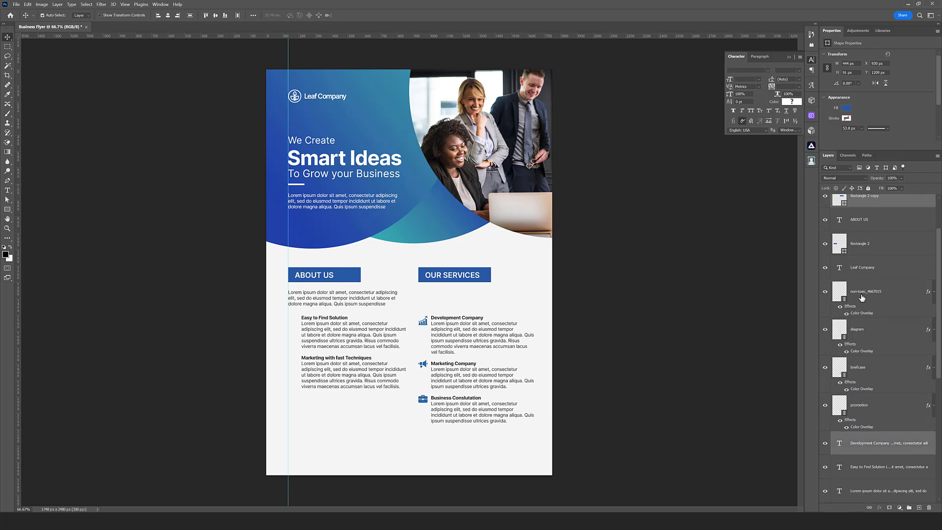
pyautogui.keyDown('ctrl'); pyautogui.click(858, 332); pyautogui.keyUp('ctrl')
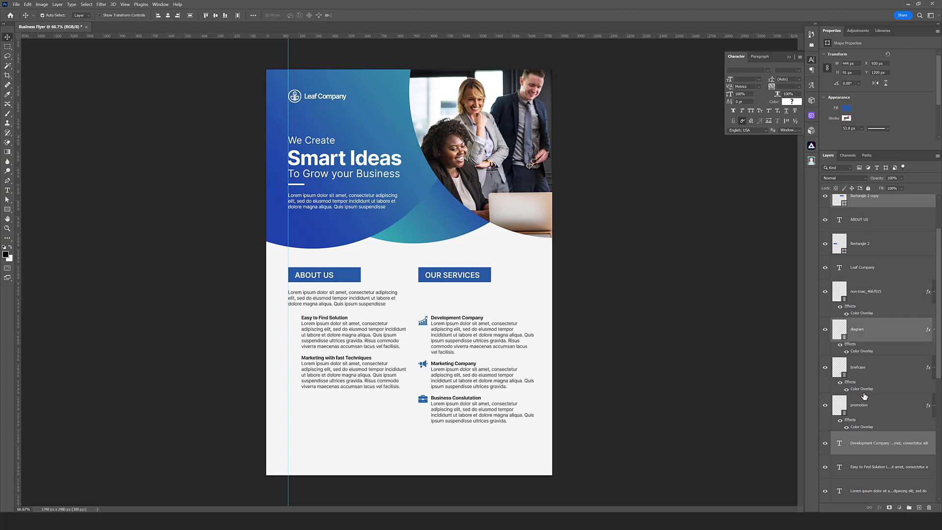
pyautogui.keyDown('ctrl'); pyautogui.click(860, 373); pyautogui.keyUp('ctrl')
pyautogui.keyDown('ctrl'); pyautogui.click(865, 411); pyautogui.keyUp('ctrl')
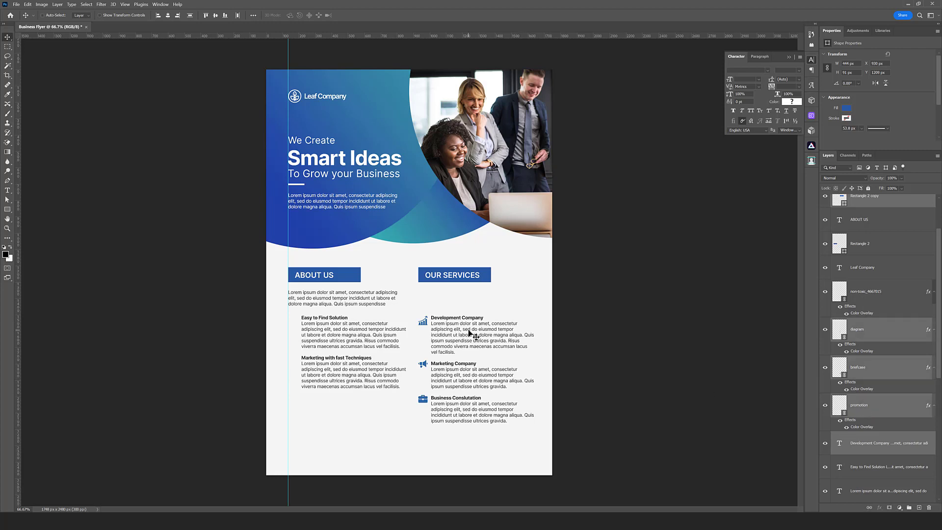
pyautogui.moveTo(469, 336); pyautogui.dragTo(468, 309)
pyautogui.hotkey('ctrl', 'z')
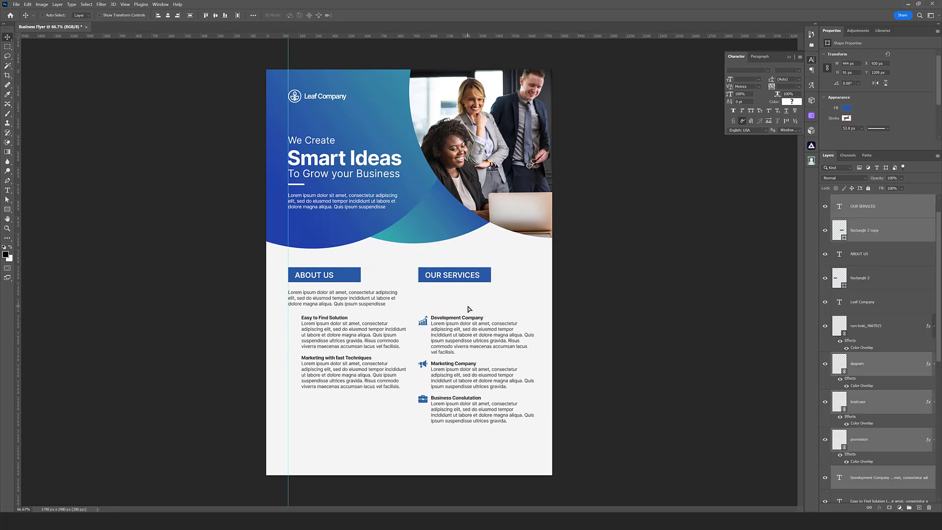
pyautogui.scroll(1, 849, 254)
pyautogui.keyDown('ctrl'); pyautogui.click(858, 254); pyautogui.keyUp('ctrl')
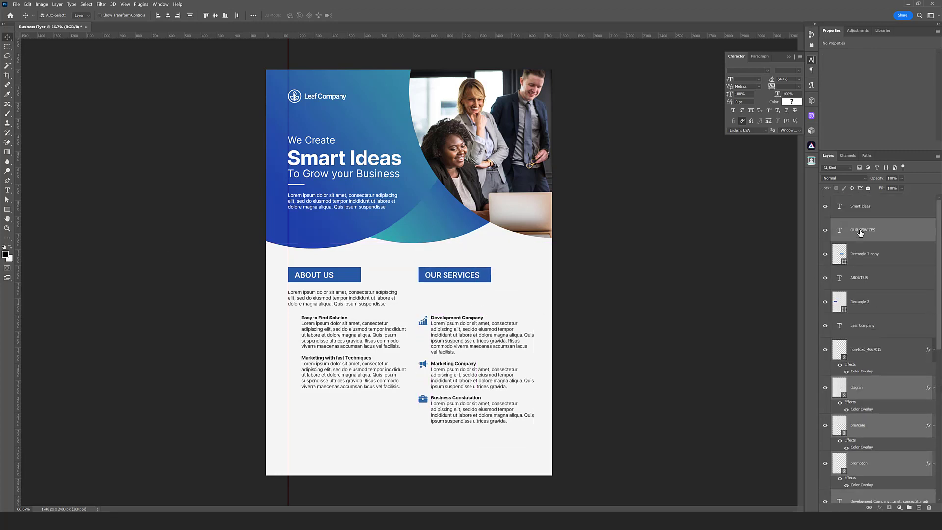
pyautogui.keyDown('ctrl'); pyautogui.click(860, 230); pyautogui.keyUp('ctrl')
pyautogui.moveTo(504, 374); pyautogui.dragTo(494, 344)
pyautogui.click(867, 391)
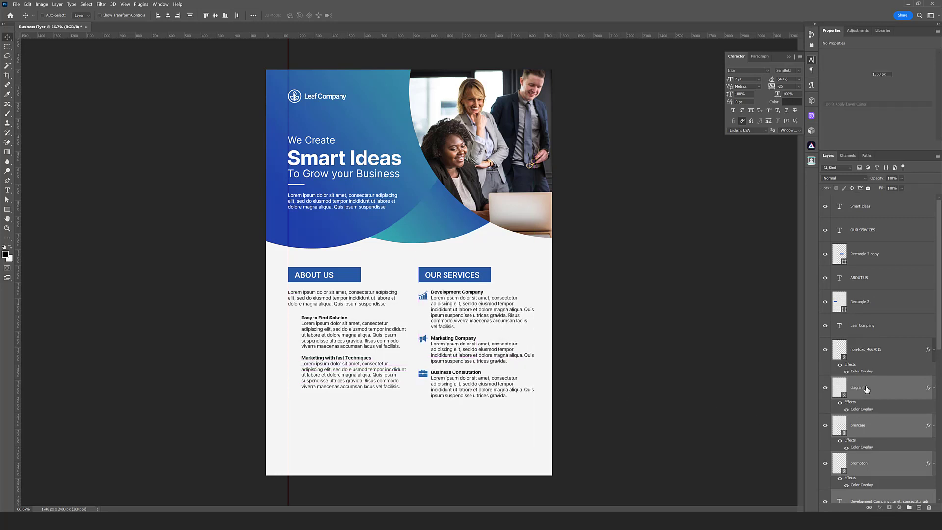
# Extend the services text box downward and paste a copy of the "Marketing Company" heading and paragraph below the "Business Conslutation" entry
pyautogui.scroll(-3, 866, 389)
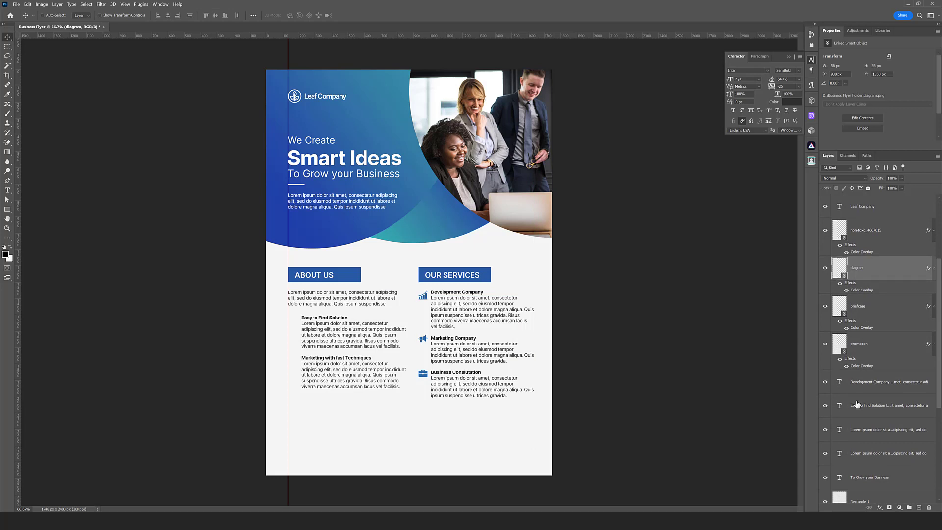
pyautogui.click(839, 383)
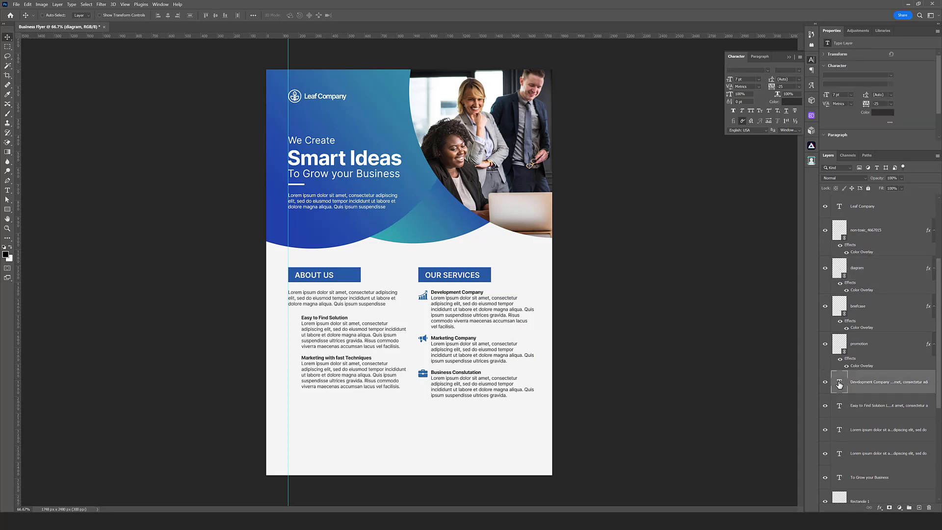
pyautogui.doubleClick(513, 397)
pyautogui.click(506, 398)
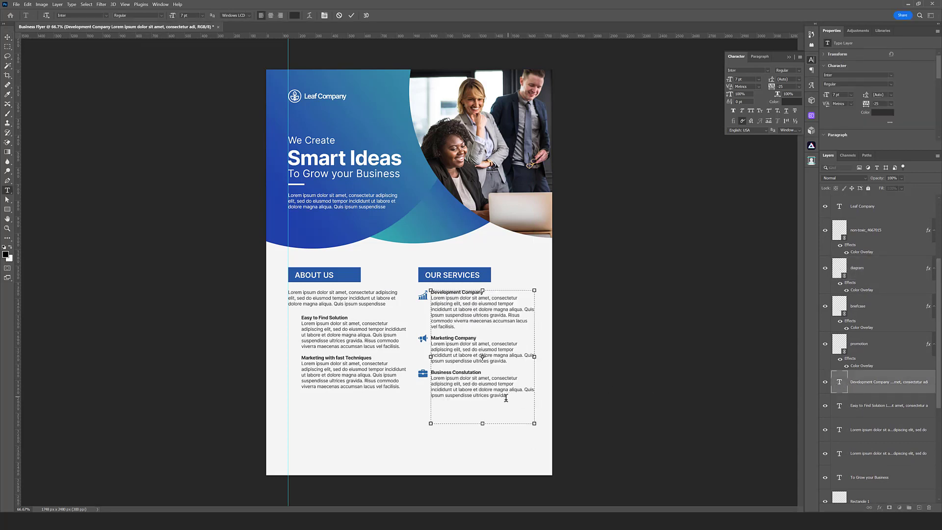
pyautogui.moveTo(484, 421); pyautogui.dragTo(486, 458)
pyautogui.moveTo(507, 363); pyautogui.dragTo(421, 337)
pyautogui.hotkey('ctrl', 'c')
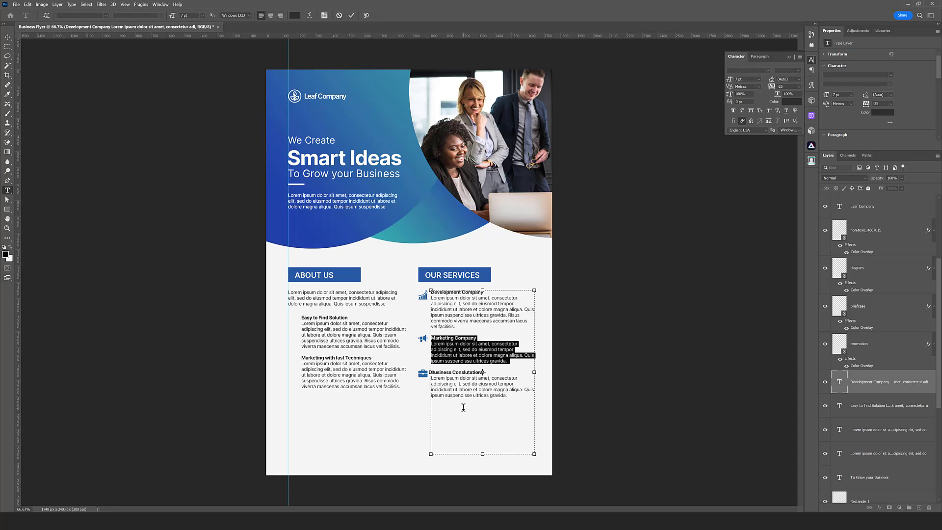
pyautogui.click(464, 407)
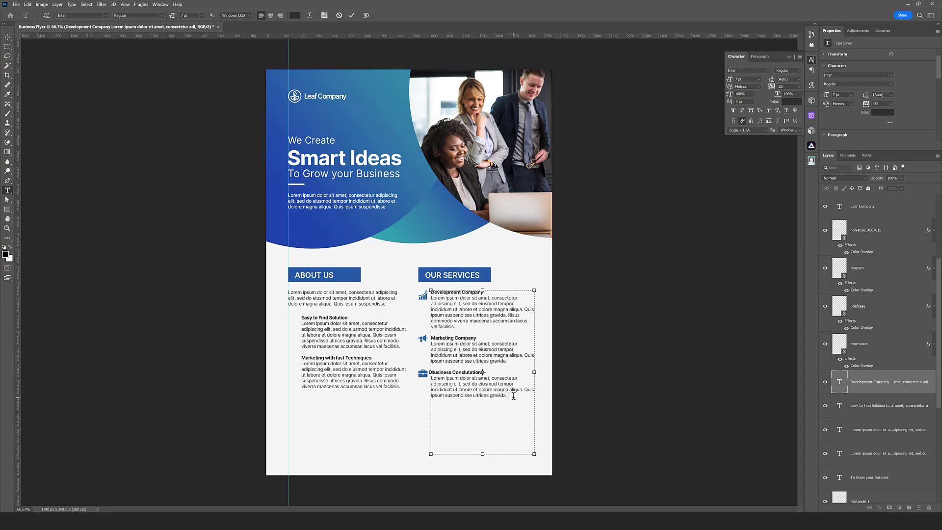
pyautogui.hotkey('ctrl', 'v')
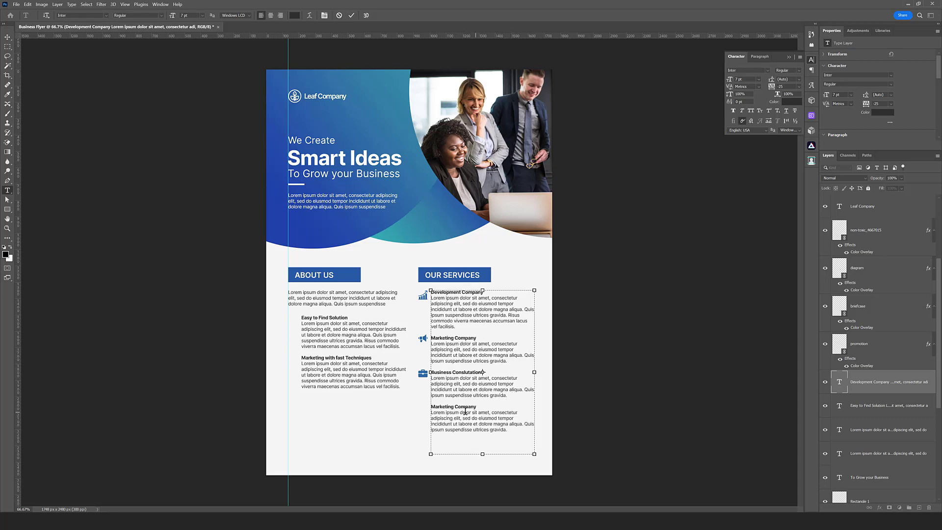
# Change the heading of the copied last services entry to "Branding Company"
pyautogui.tripleClick(456, 406)
pyautogui.write('Branding CompANY')
pyautogui.doubleClick(455, 406)
pyautogui.write('Company')
pyautogui.hotkey('ctrl', 'Return')
pyautogui.press('v')
# Place the brand shield image as a linked file beside the "Branding Company" heading and scale it to 45%
pyautogui.click(16, 5)
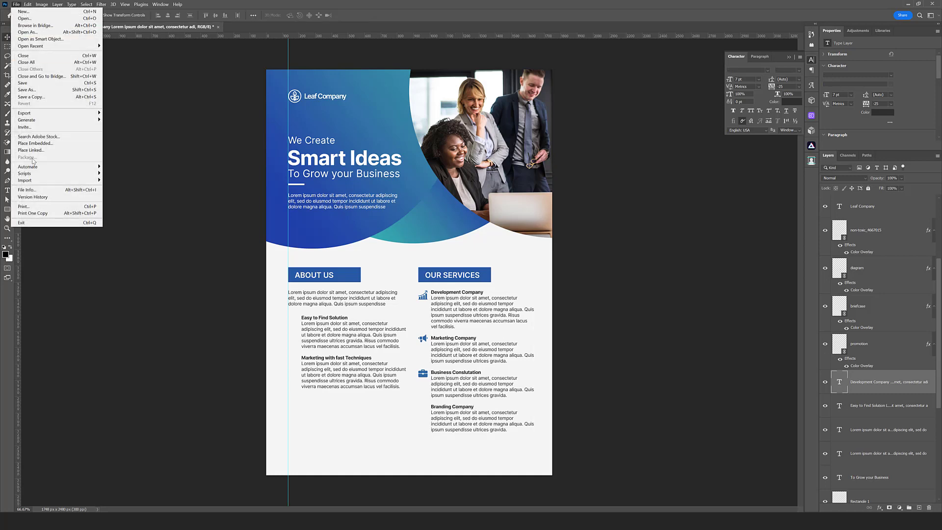
pyautogui.click(37, 152)
pyautogui.moveTo(452, 396); pyautogui.dragTo(423, 400)
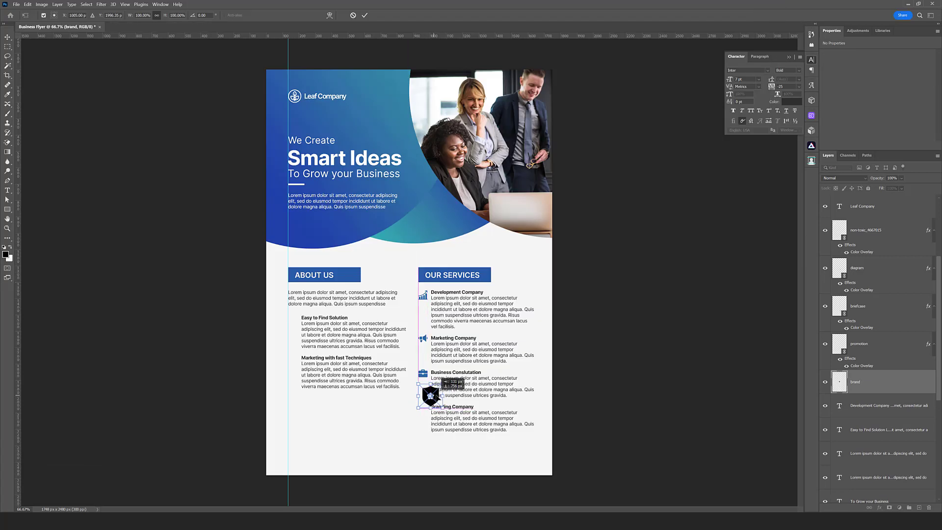
pyautogui.press('Return')
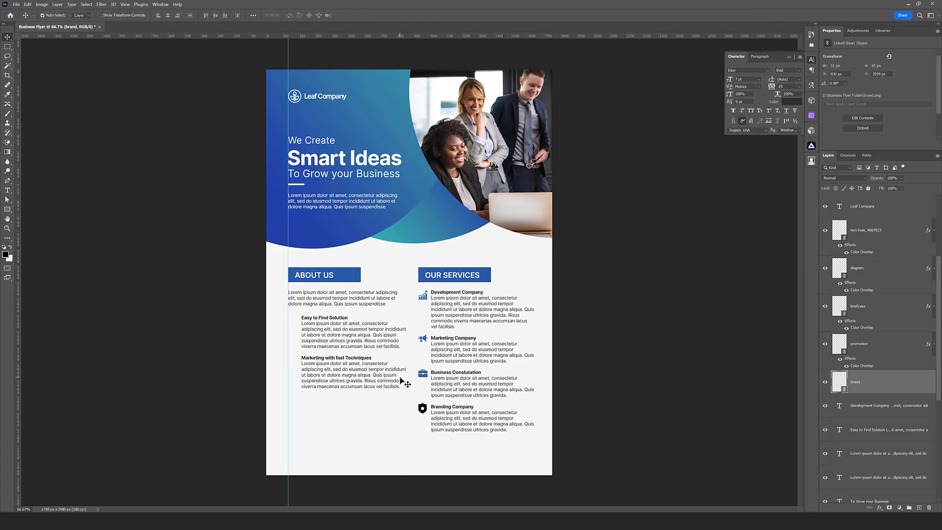
pyautogui.hotkey('ctrl', 't')
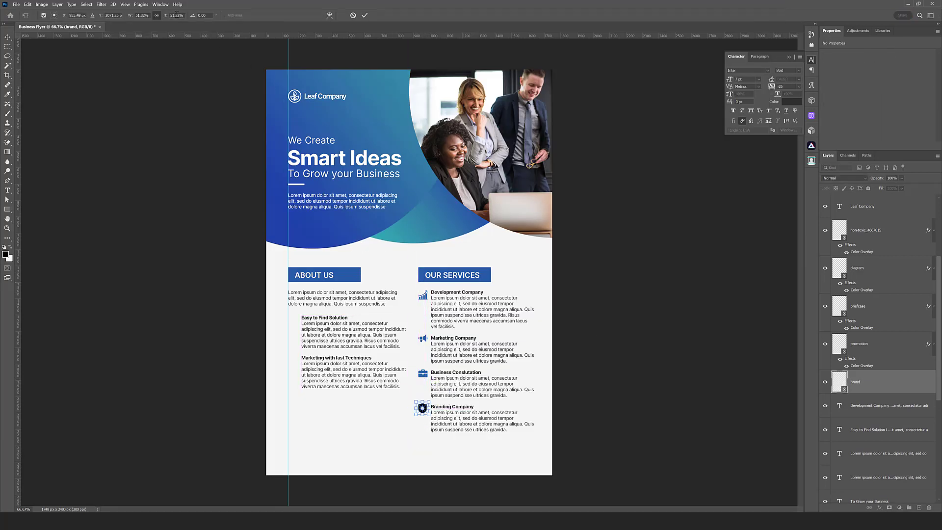
pyautogui.write('45')
pyautogui.click(366, 15)
# Apply a blue color overlay to the brand shield icon to match the other service icons
pyautogui.click(881, 510)
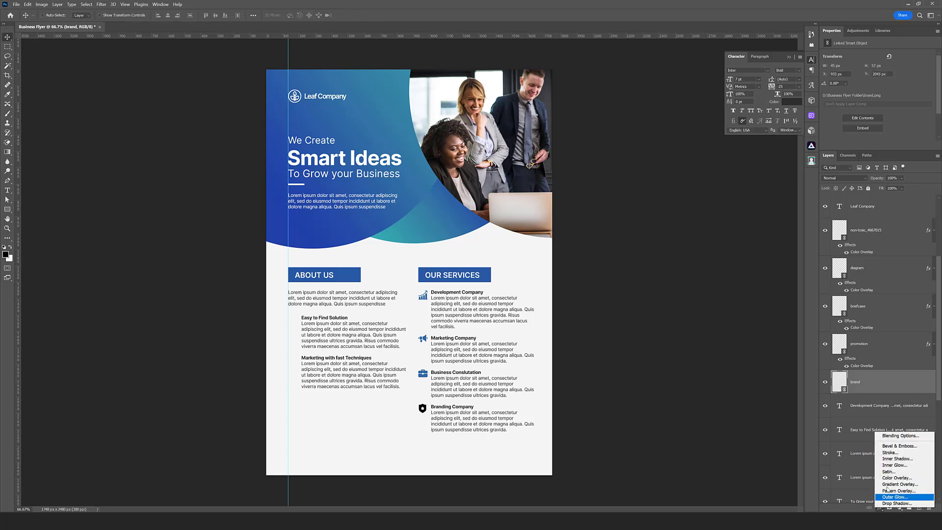
pyautogui.click(893, 479)
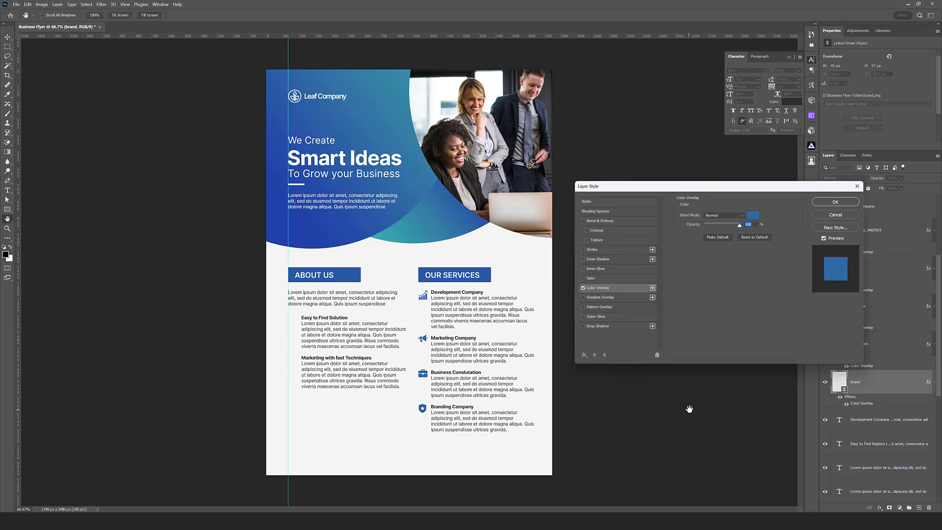
pyautogui.click(834, 203)
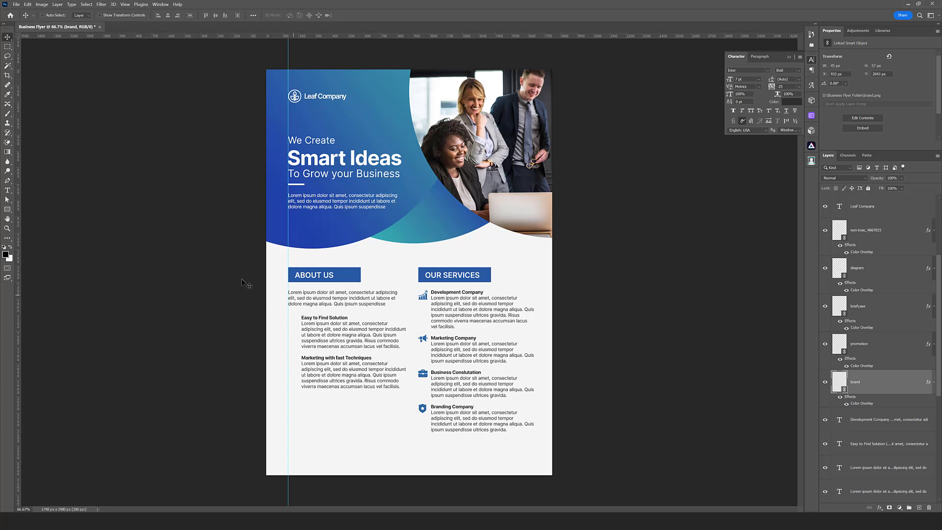
# Draw a bullet circle about 34 px wide beside "Easy to Find Solution" and fill it with the teal-to-blue gradient
pyautogui.moveTo(8, 209); pyautogui.dragTo(34, 214)
pyautogui.hotkey('shift', 'u')
pyautogui.moveTo(294, 318); pyautogui.dragTo(298, 323)
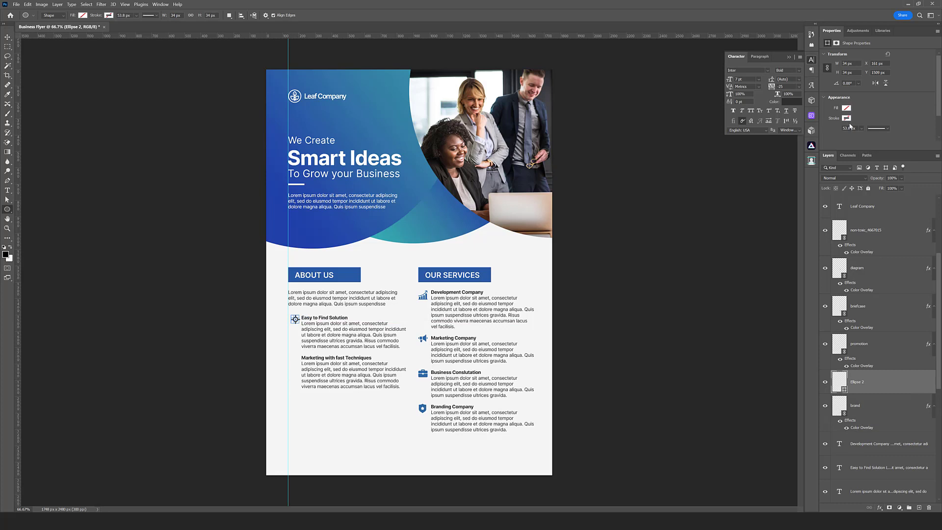
pyautogui.click(846, 109)
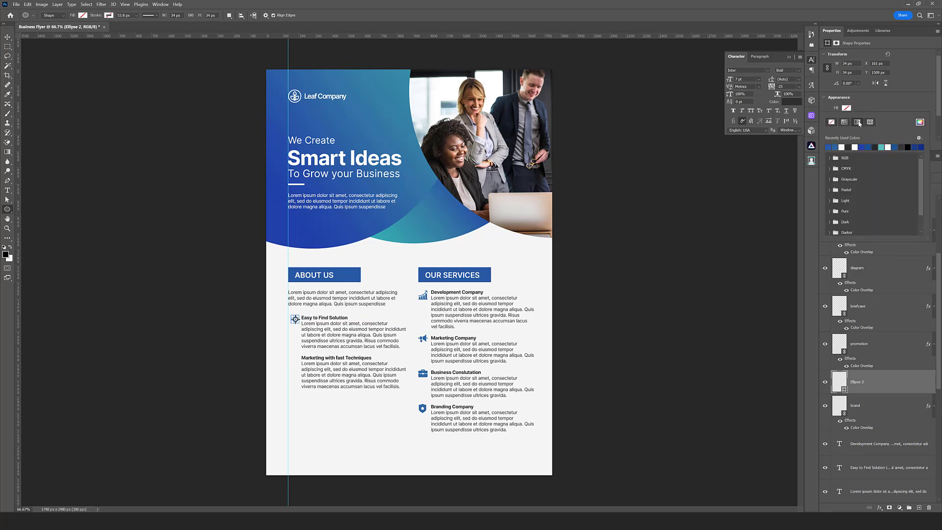
pyautogui.click(858, 123)
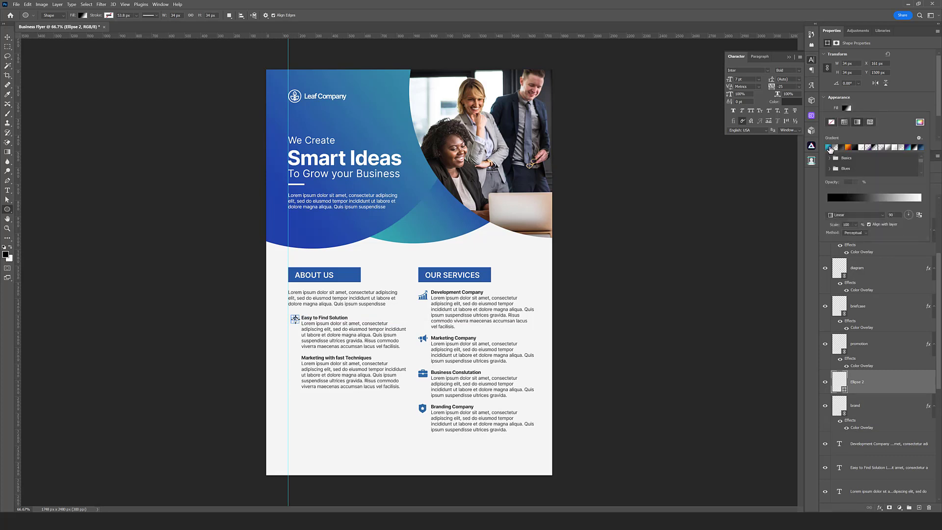
pyautogui.click(829, 148)
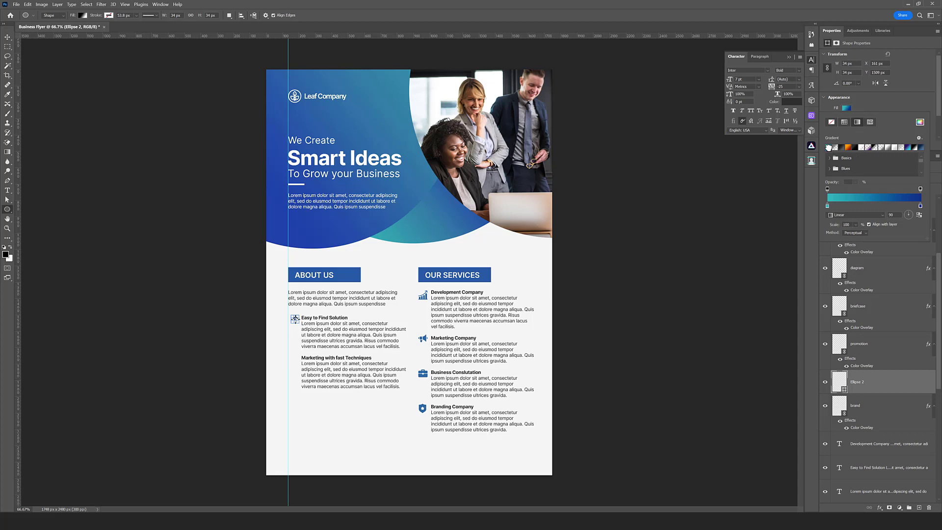
# Duplicate the gradient bullet circle and place the copy beside the "Marketing with fast Techniques" heading
pyautogui.click(8, 37)
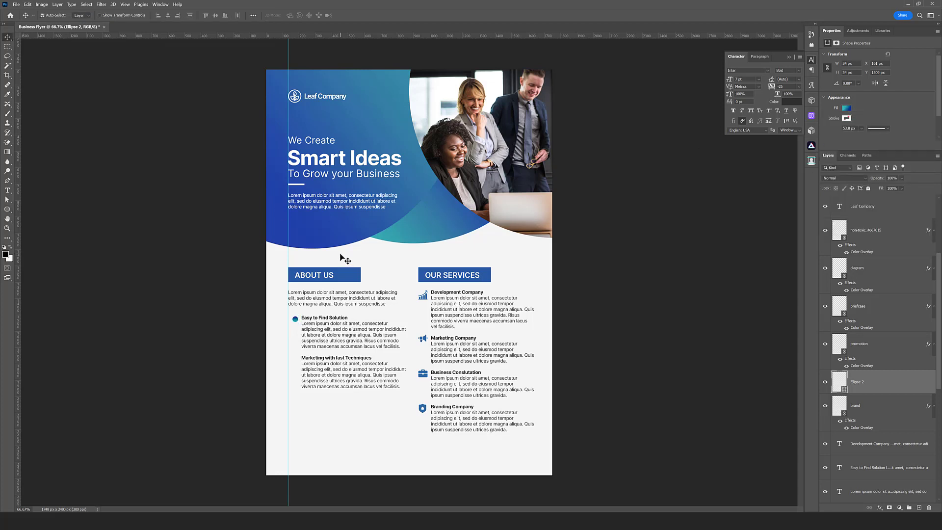
pyautogui.hotkey('ctrl', 'j')
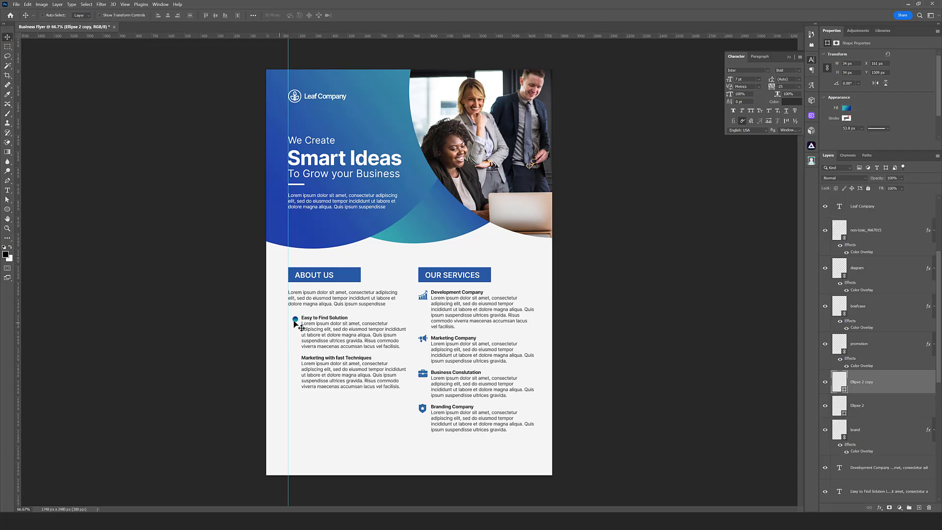
pyautogui.moveTo(296, 328); pyautogui.dragTo(296, 359)
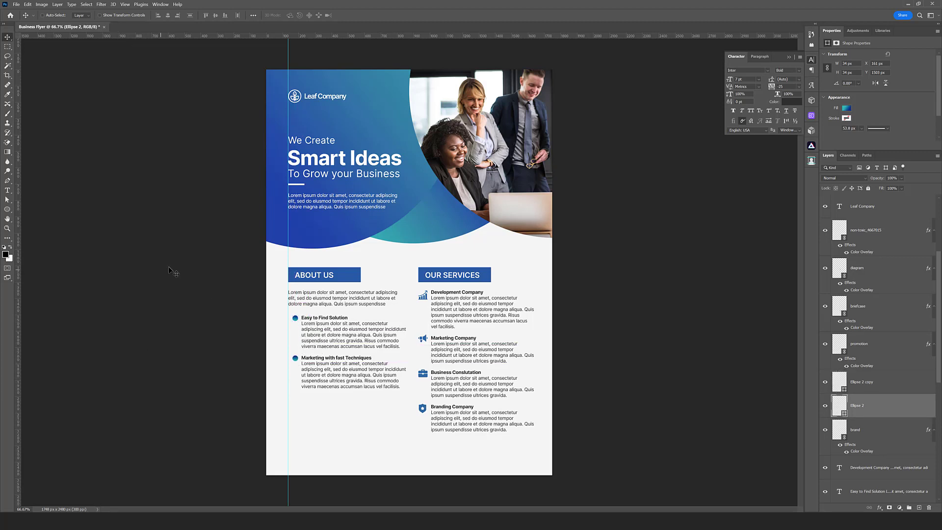
pyautogui.scroll(-1, 418, 309)
pyautogui.scroll(1, 464, 431)
# Draw a large gradient circle about 1487 px wide and move it so its upper part fills the flyer's lower-left corner
pyautogui.click(7, 209)
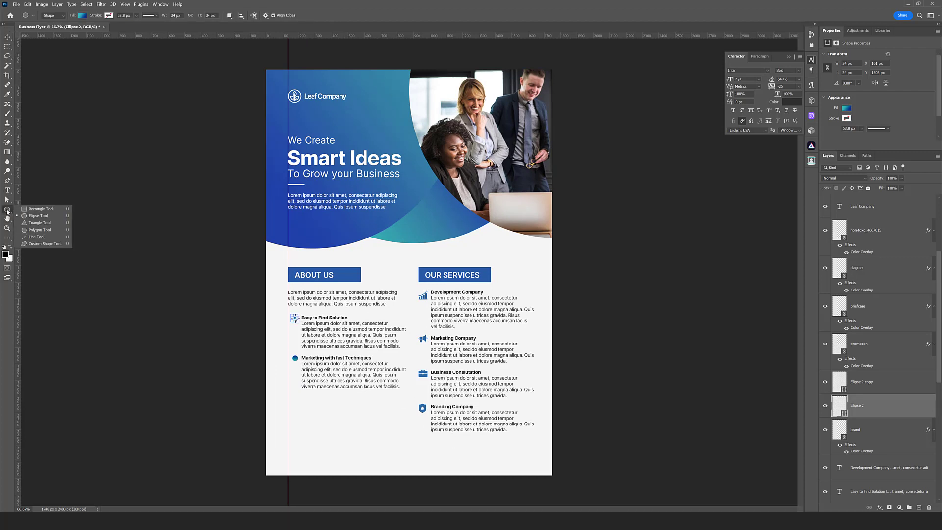
pyautogui.click(41, 217)
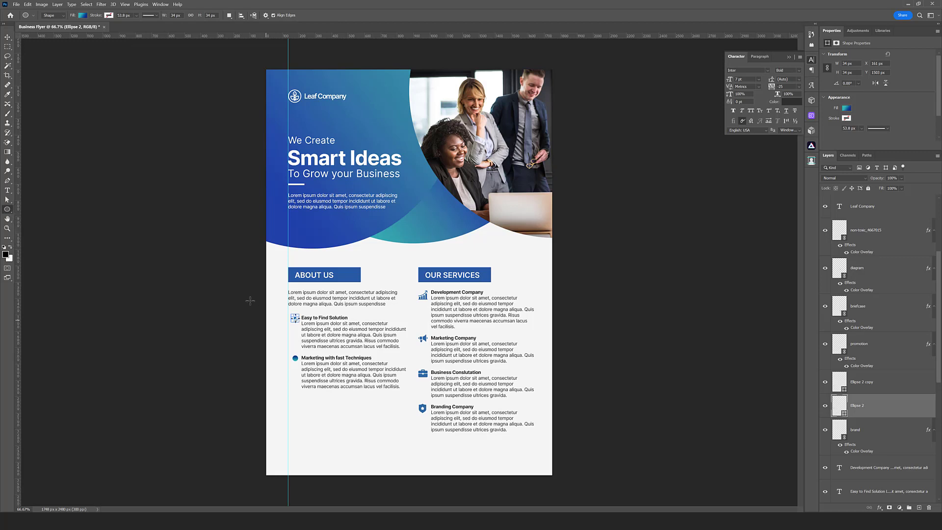
pyautogui.moveTo(244, 256)
pyautogui.mouseDown()
pyautogui.moveTo(400, 421)
pyautogui.moveTo(596, 479)
pyautogui.moveTo(487, 498)
pyautogui.mouseUp()
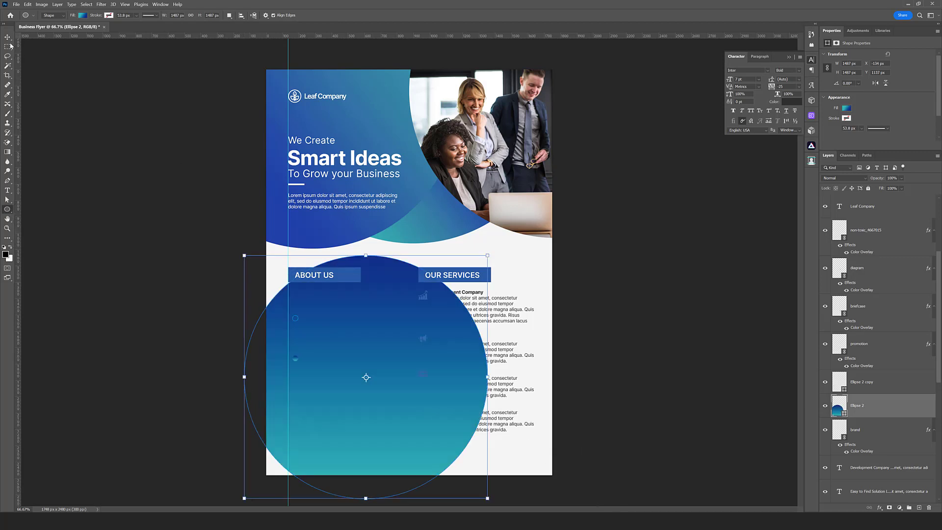
pyautogui.click(7, 37)
pyautogui.moveTo(382, 327); pyautogui.dragTo(328, 482)
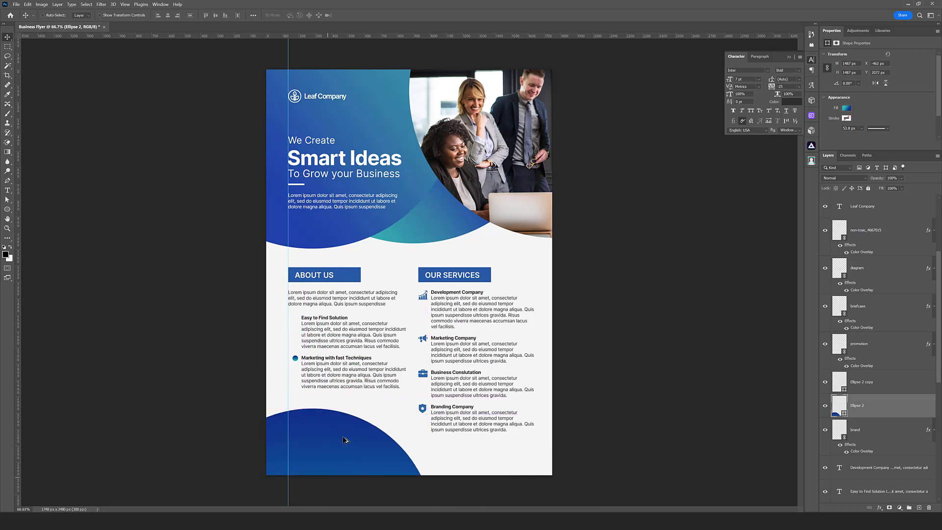
# Scale the large corner circle to about 135% and reposition it so its arc rises below the "ABOUT US" text
pyautogui.scroll(-3, 345, 440)
pyautogui.scroll(2, 400, 458)
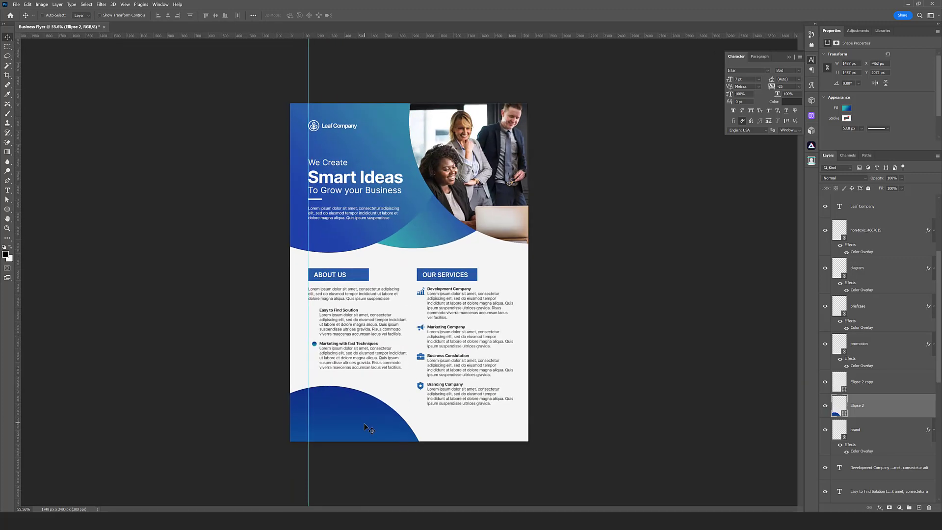
pyautogui.hotkey('ctrl', 't')
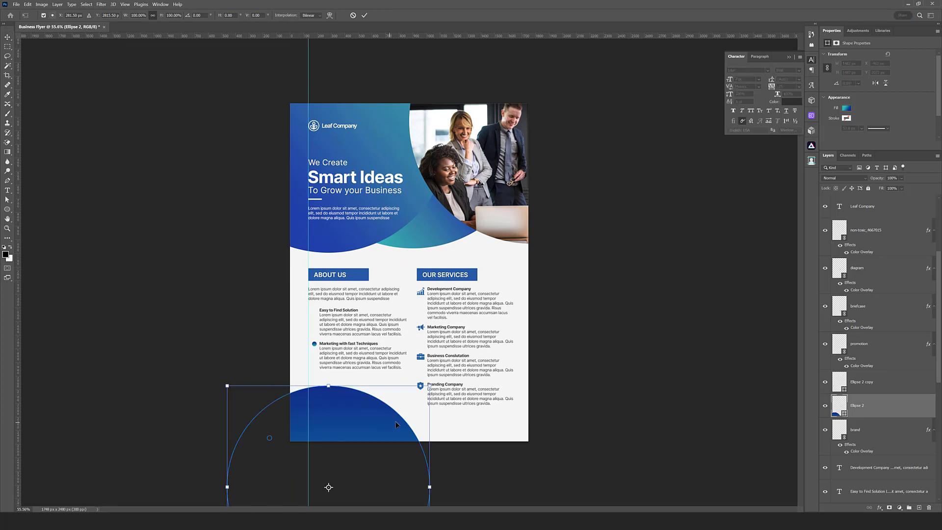
pyautogui.moveTo(432, 488); pyautogui.dragTo(511, 479)
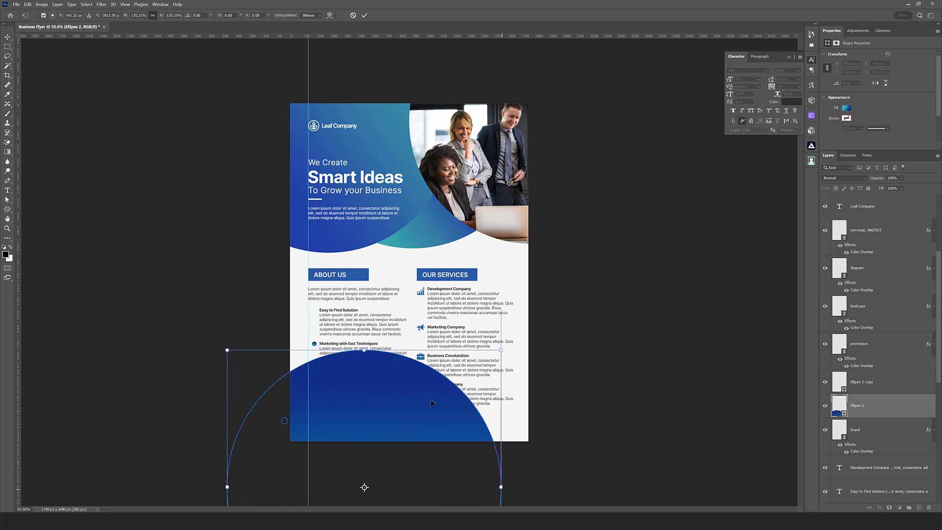
pyautogui.moveTo(417, 406); pyautogui.dragTo(395, 435)
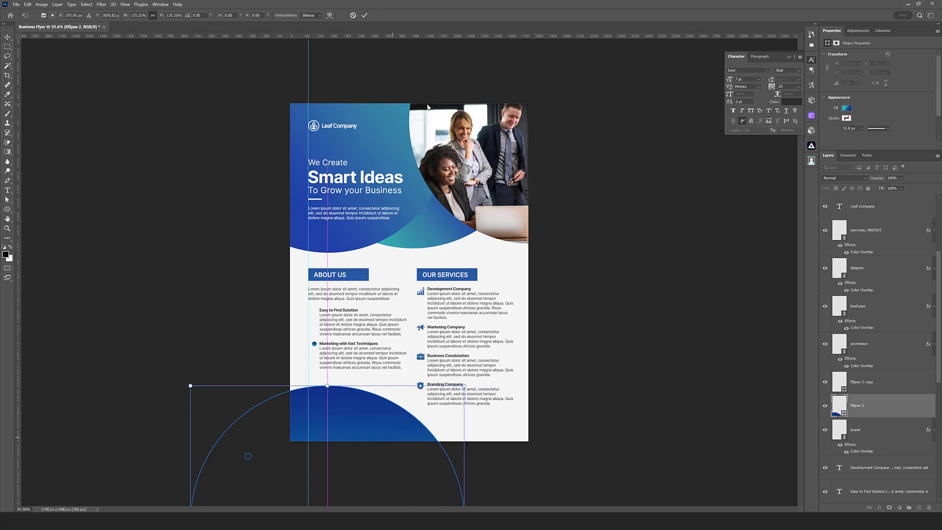
pyautogui.click(364, 15)
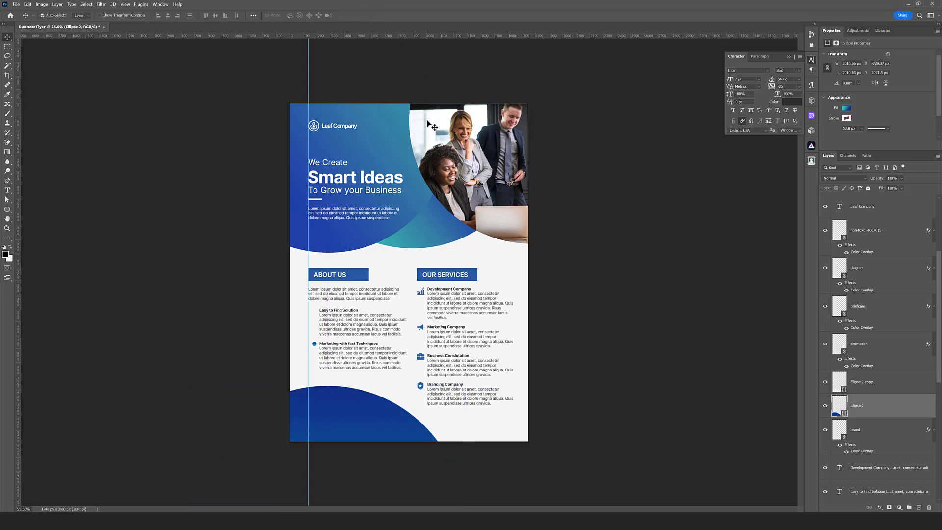
# Duplicate the large corner circle and shift the one underneath up so it shows as a band above the copy
pyautogui.press('ctrl')
pyautogui.hotkey('ctrl', 'j')
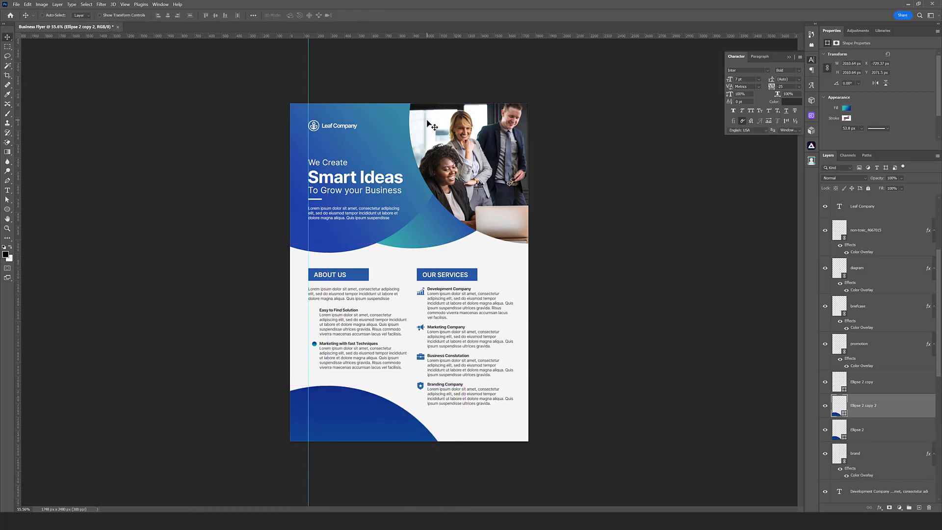
pyautogui.click(860, 432)
pyautogui.hotkey('shift', 'Up')
pyautogui.hotkey('shift', 'Up')
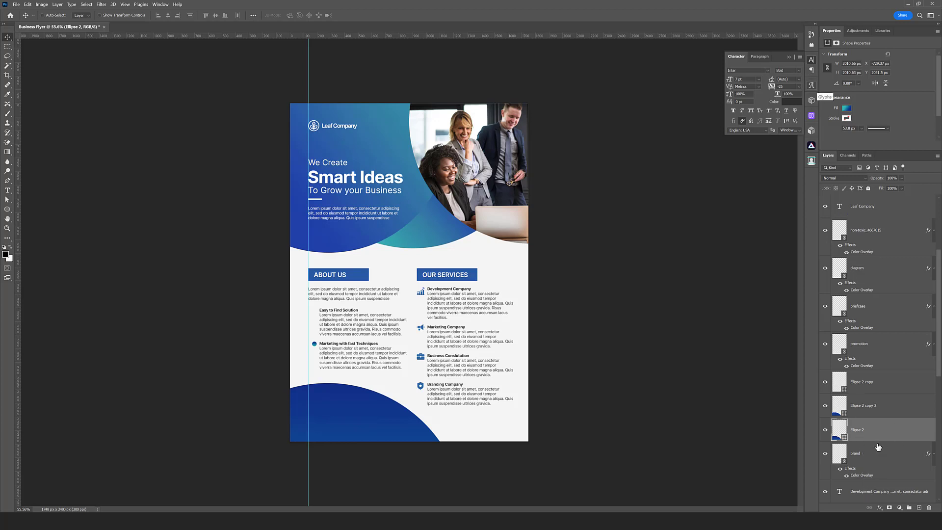
pyautogui.click(847, 108)
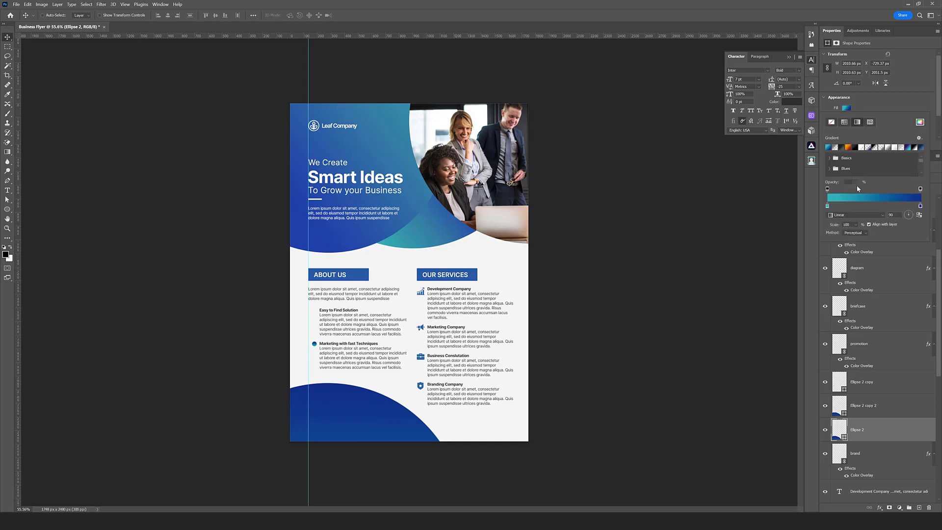
pyautogui.click(856, 227)
pyautogui.moveTo(392, 403)
pyautogui.mouseDown()
pyautogui.moveTo(450, 414)
pyautogui.moveTo(388, 393)
pyautogui.mouseUp()
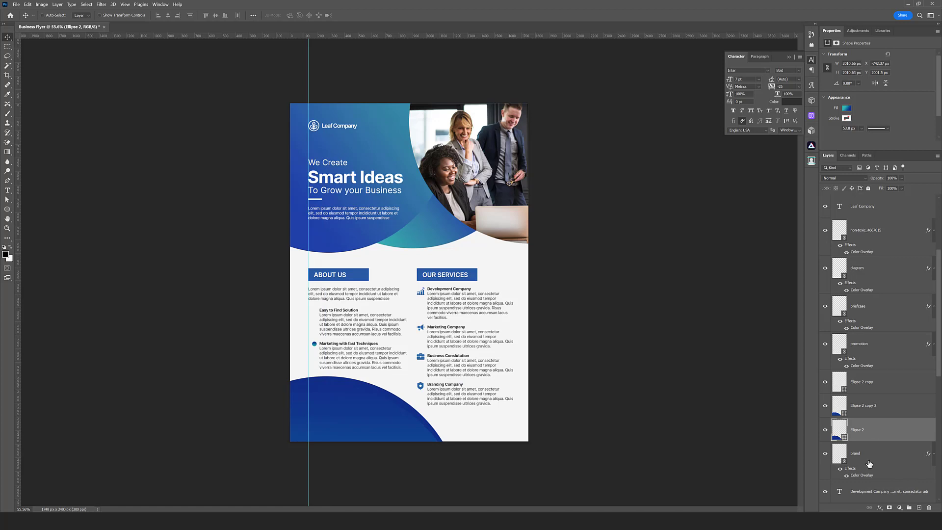
# Add a reversed linear teal-to-blue Gradient Overlay to the rear corner circle, reduce its scale and reposition the gradient along the visible band
pyautogui.click(881, 508)
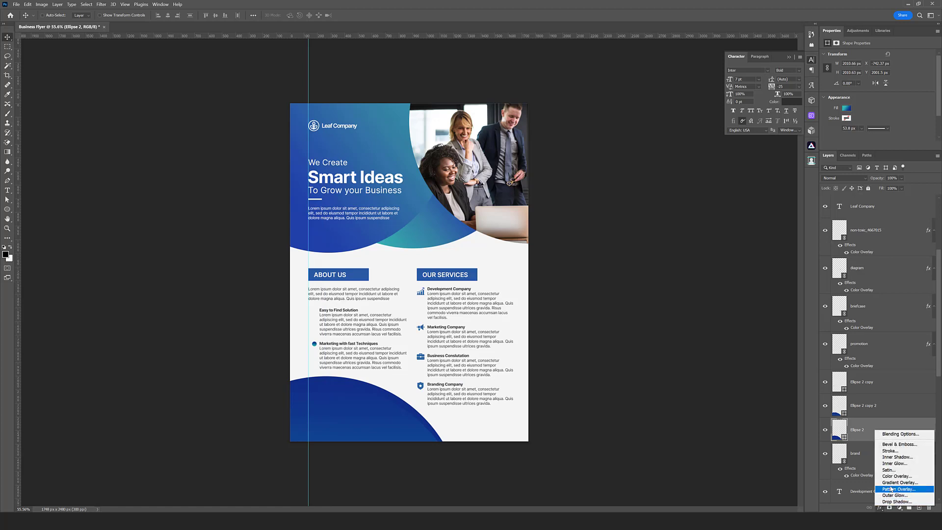
pyautogui.click(900, 483)
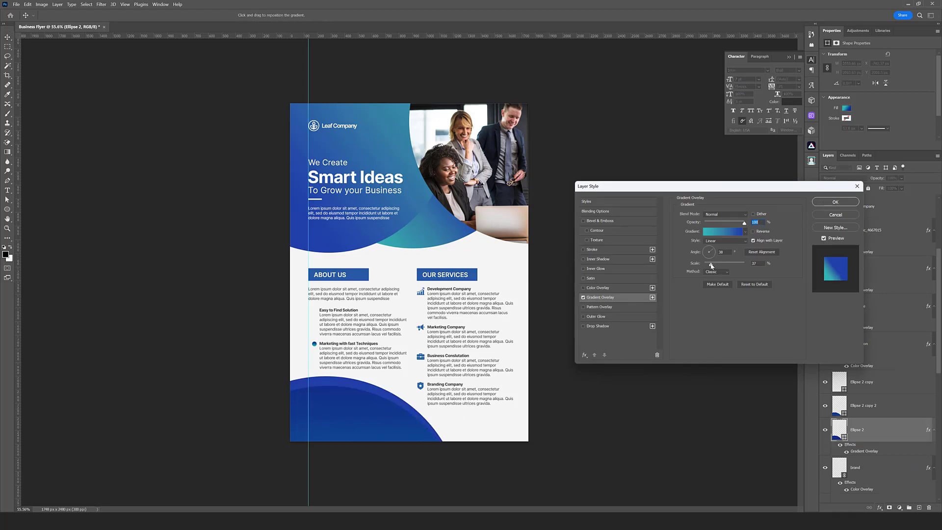
pyautogui.moveTo(712, 265); pyautogui.dragTo(710, 265)
pyautogui.click(754, 232)
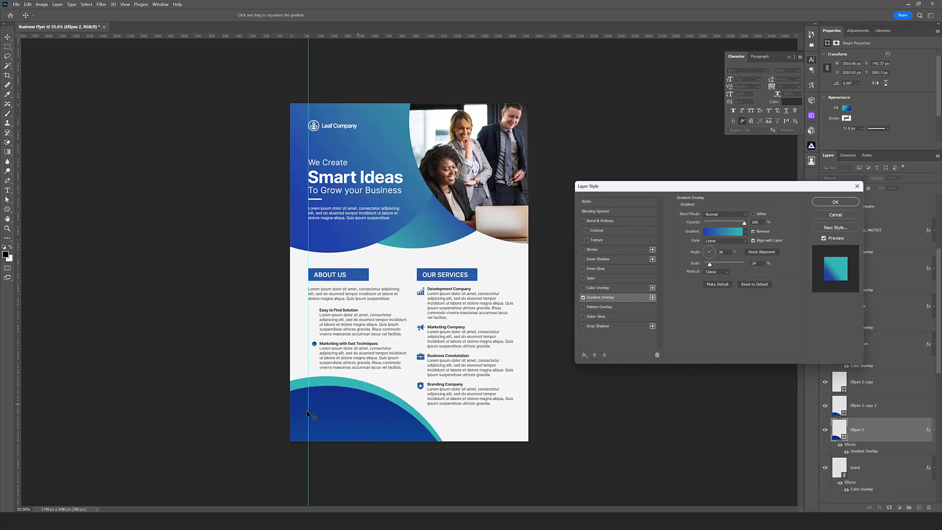
pyautogui.moveTo(307, 413); pyautogui.dragTo(358, 398)
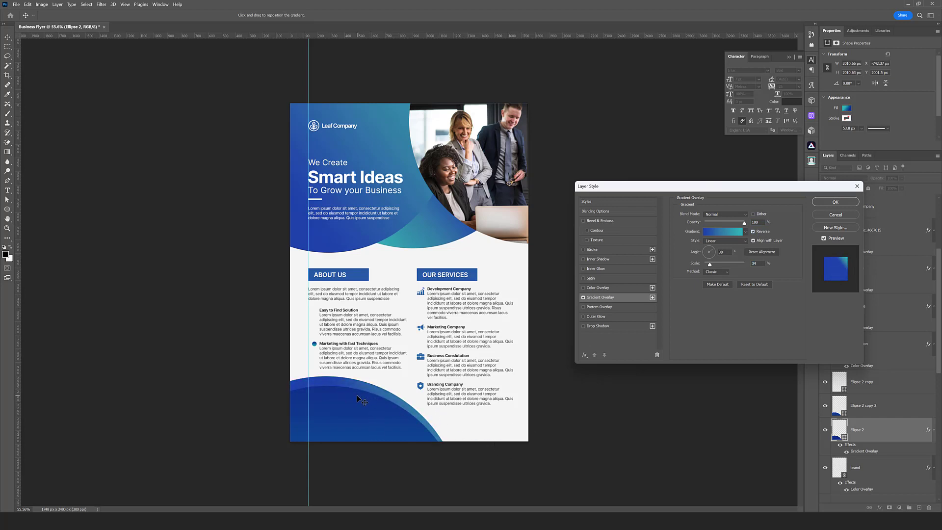
pyautogui.click(834, 203)
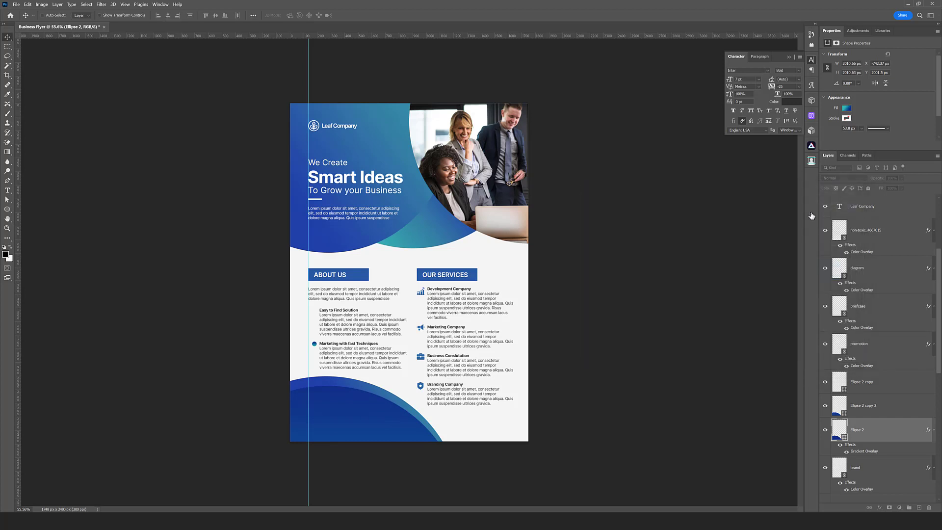
# Add a linear Gradient Overlay without Reverse to the front corner circle, then adjust its scale and shift the gradient so blue blends into teal
pyautogui.click(859, 411)
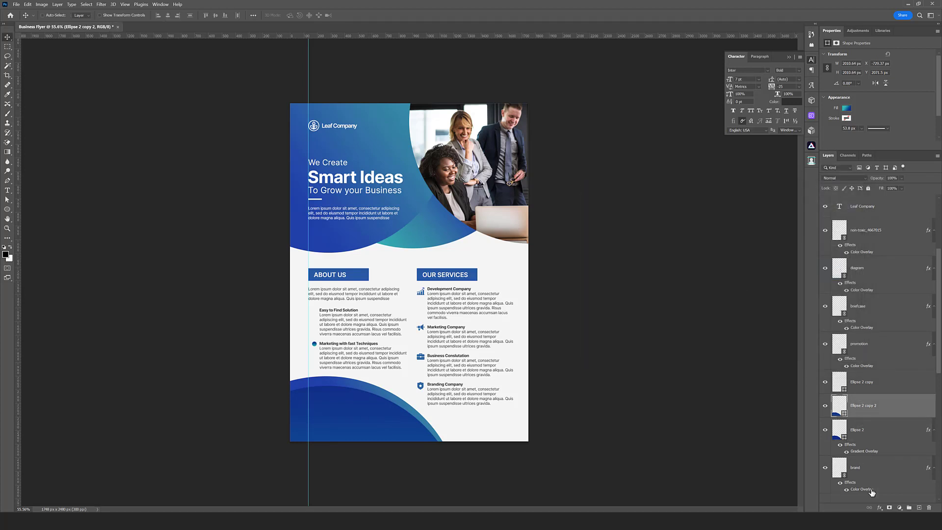
pyautogui.click(880, 507)
pyautogui.click(891, 484)
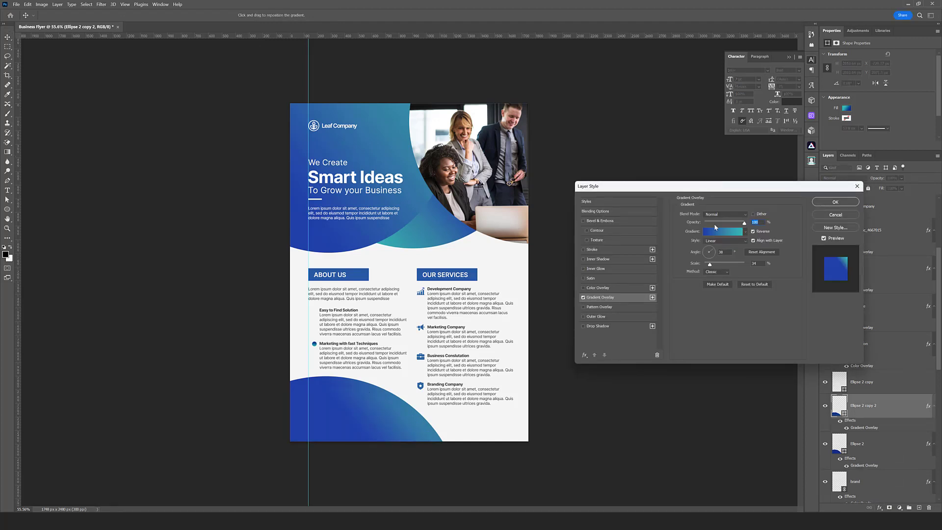
pyautogui.click(754, 232)
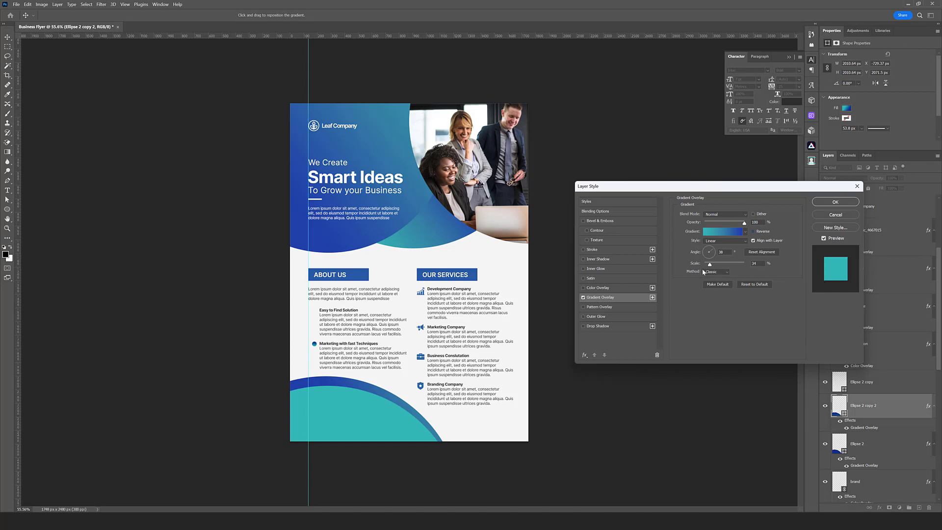
pyautogui.moveTo(744, 265); pyautogui.dragTo(724, 265)
pyautogui.moveTo(375, 401); pyautogui.dragTo(394, 387)
pyautogui.click(832, 201)
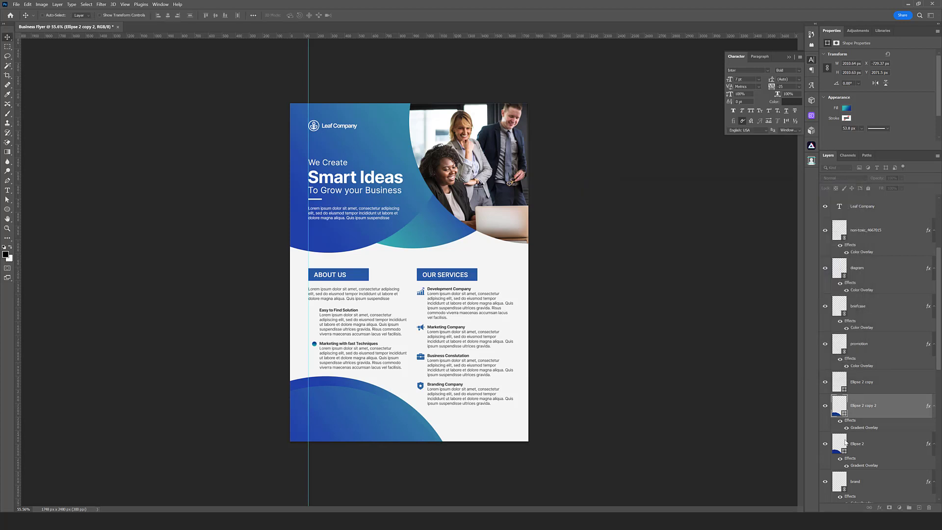
# Turn off Reverse in the rear corner circle's Gradient Overlay and set its scale to 150%
pyautogui.click(857, 467)
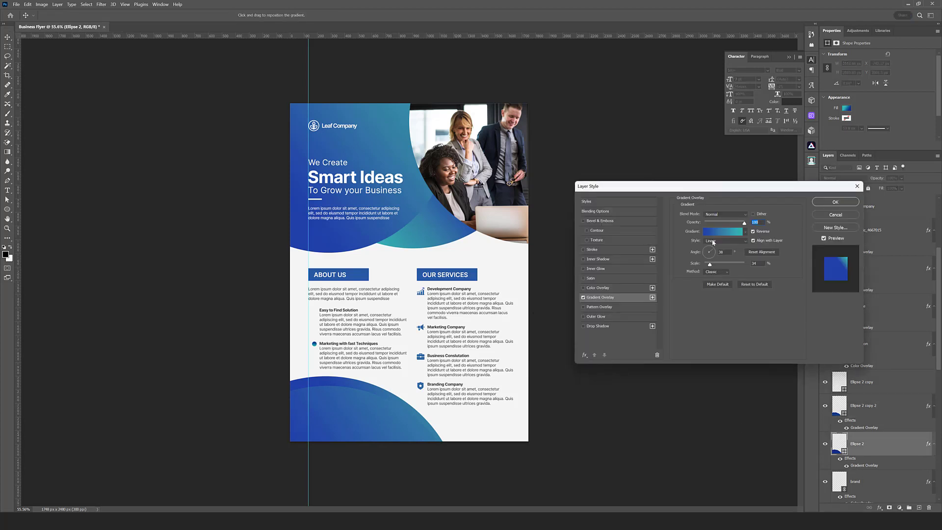
pyautogui.click(753, 232)
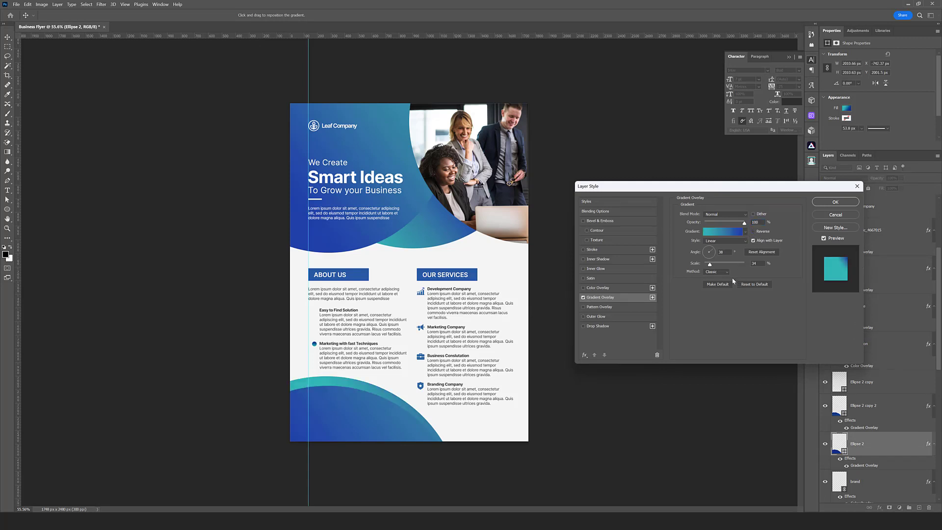
pyautogui.moveTo(710, 267); pyautogui.dragTo(744, 264)
# Change the blue end stop of the rear circle's overlay gradient to a dark navy blue
pyautogui.click(723, 231)
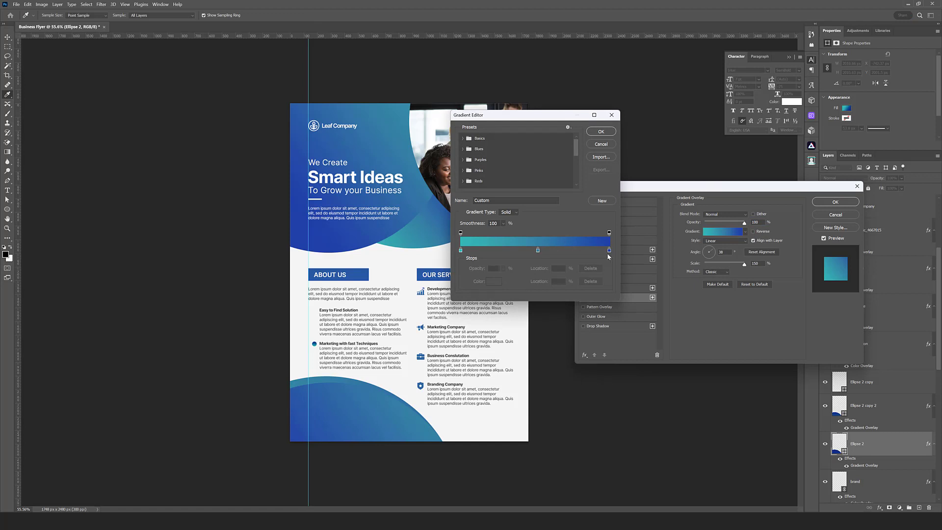
pyautogui.click(609, 252)
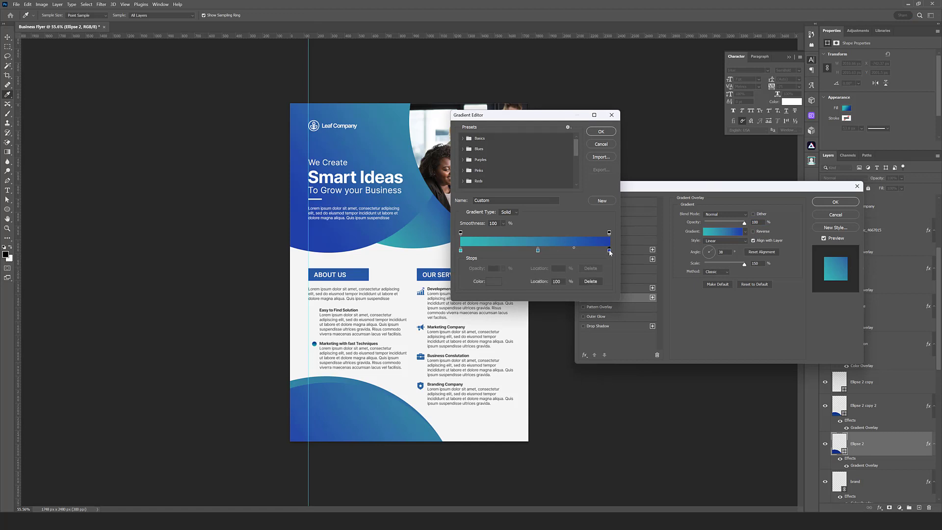
pyautogui.click(500, 283)
pyautogui.click(740, 213)
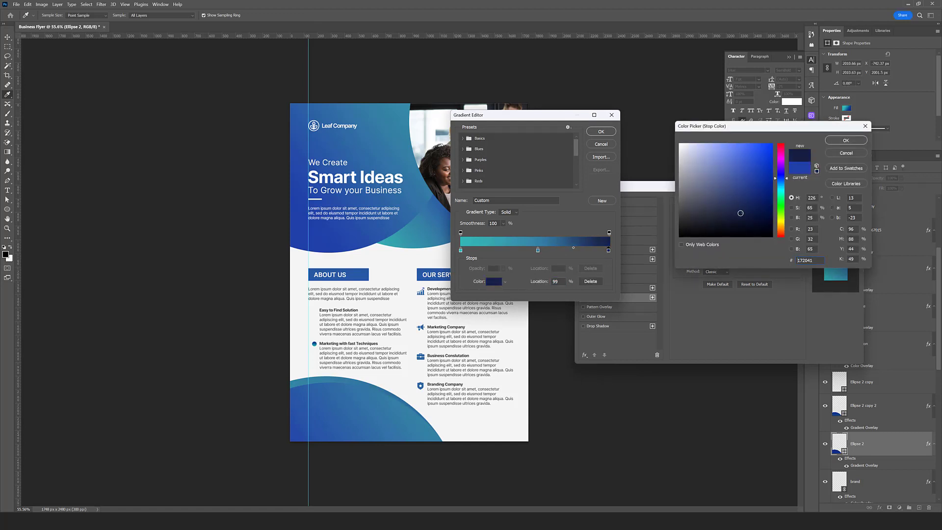
pyautogui.moveTo(740, 213)
pyautogui.mouseDown()
pyautogui.moveTo(749, 204)
pyautogui.moveTo(763, 212)
pyautogui.mouseUp()
pyautogui.click(846, 141)
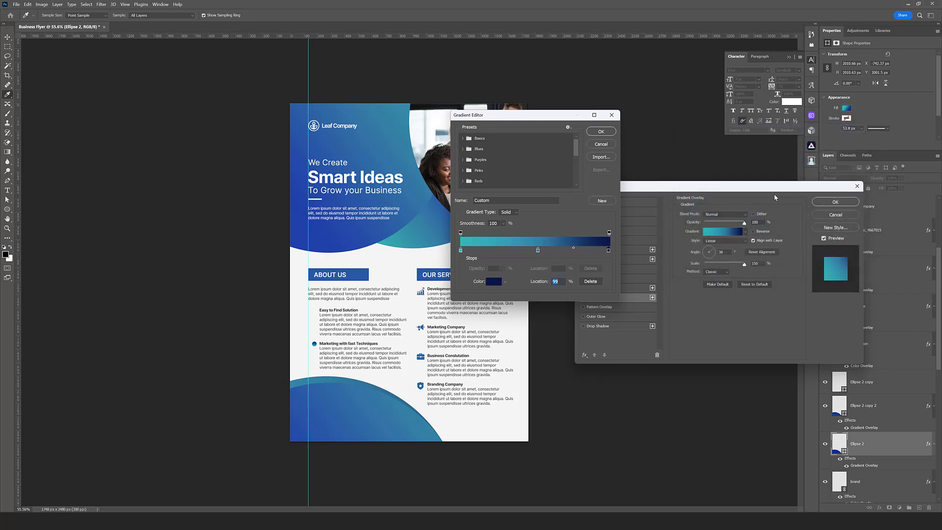
# Delete the middle color stop from the rear circle's gradient and reposition the gradient so teal fades to navy along the band
pyautogui.click(538, 250)
pyautogui.click(590, 282)
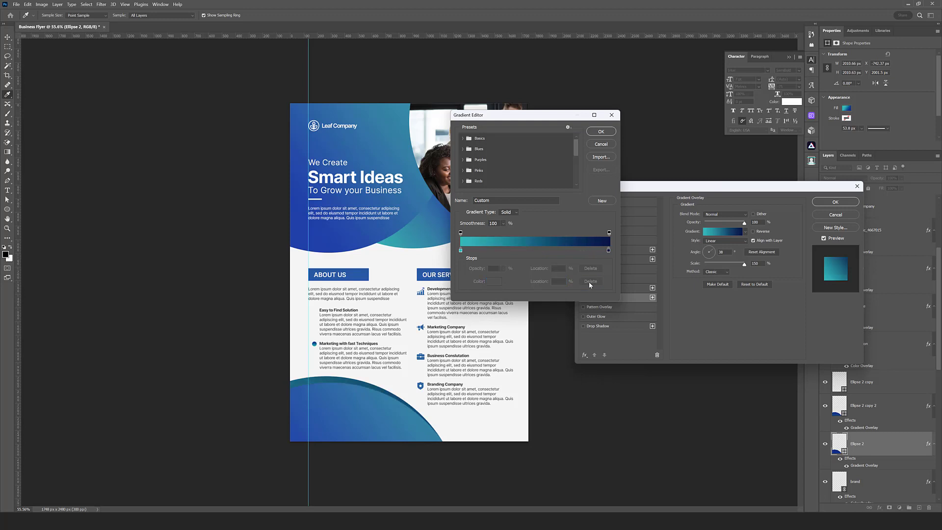
pyautogui.click(593, 136)
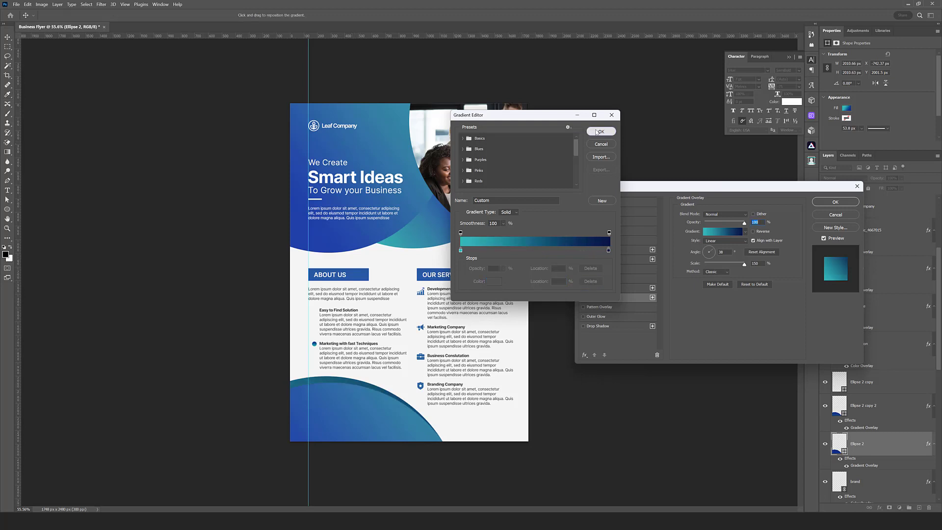
pyautogui.moveTo(395, 398); pyautogui.dragTo(382, 388)
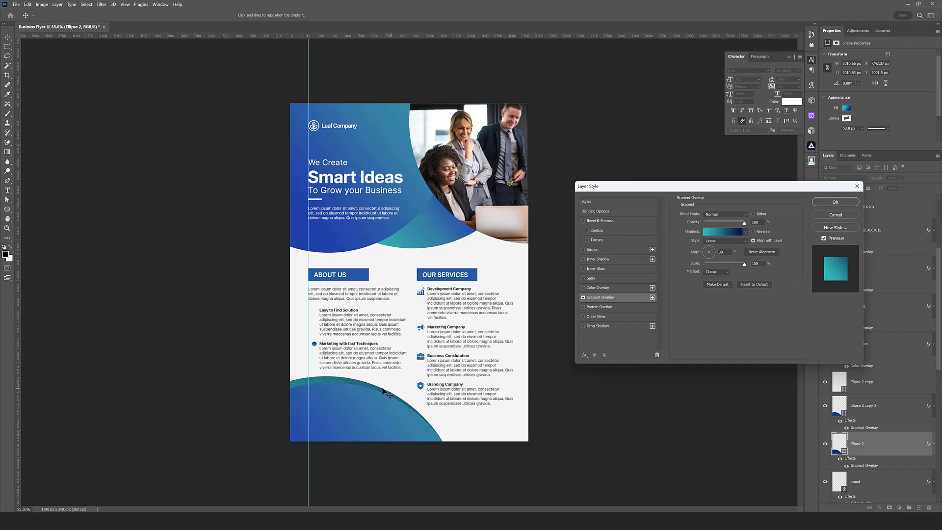
pyautogui.click(824, 204)
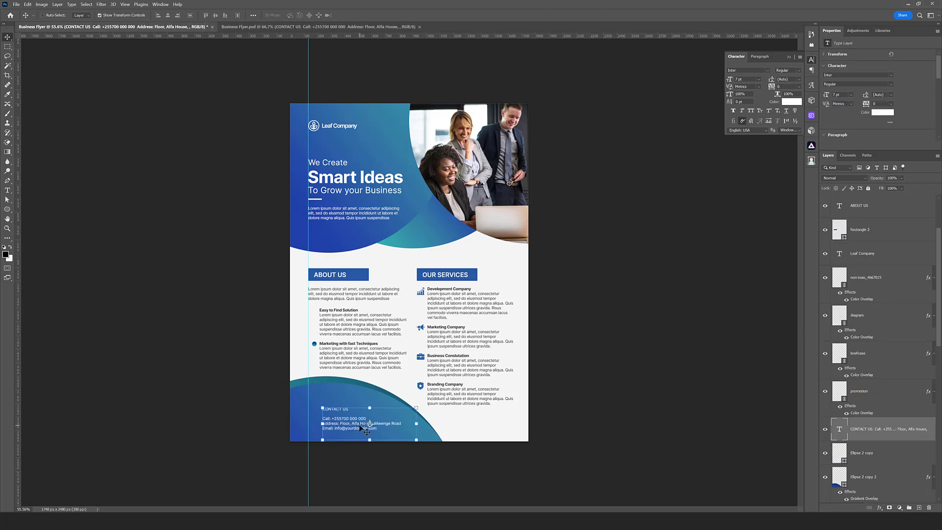
# Align the "CONTACT US" text block to the vertical guide and scale it to about 118%
pyautogui.moveTo(359, 426); pyautogui.dragTo(345, 425)
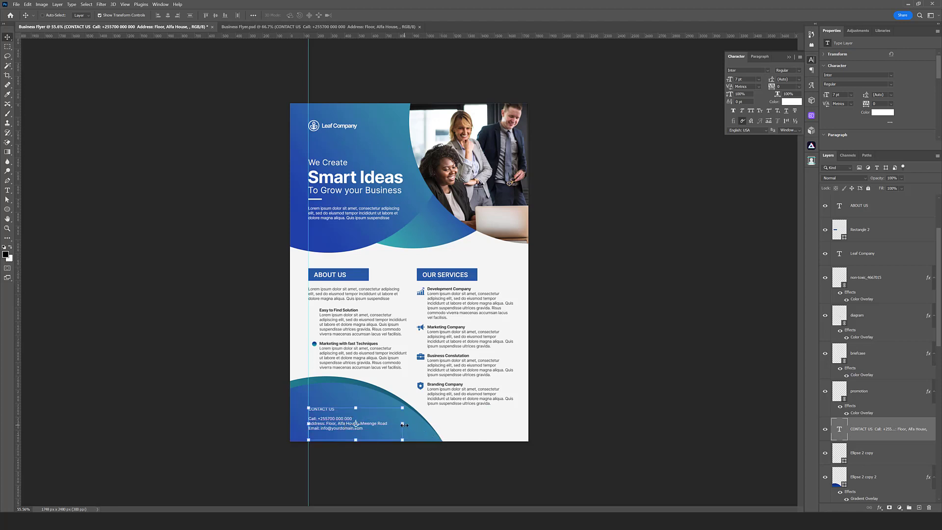
pyautogui.moveTo(404, 425); pyautogui.dragTo(422, 424)
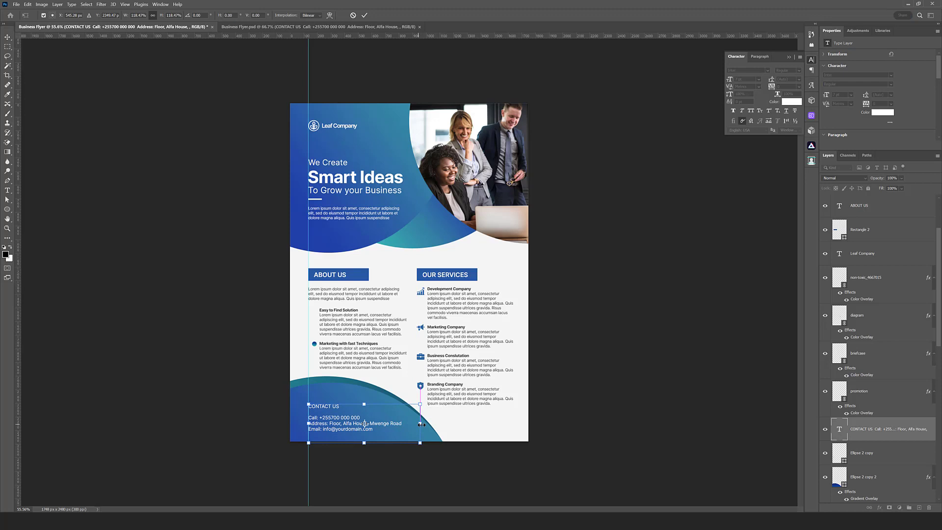
pyautogui.click(366, 16)
pyautogui.click(116, 16)
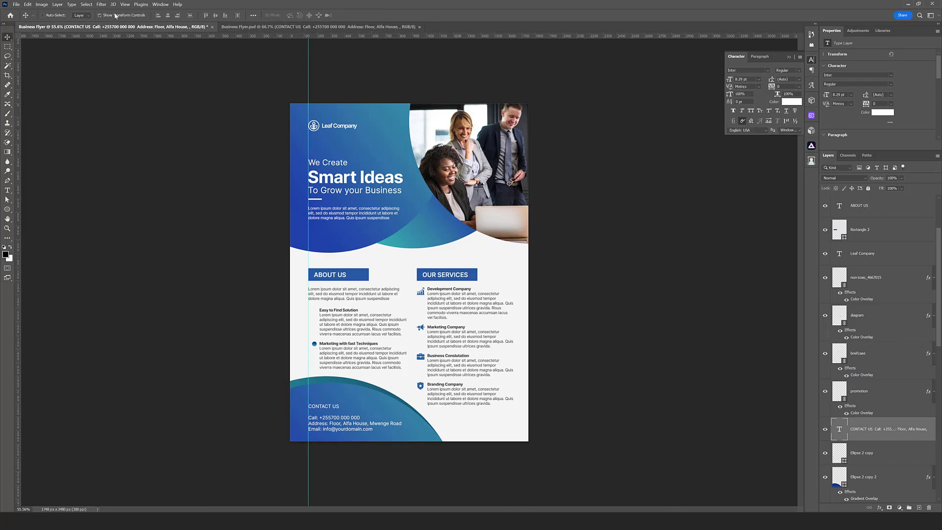
pyautogui.click(7, 190)
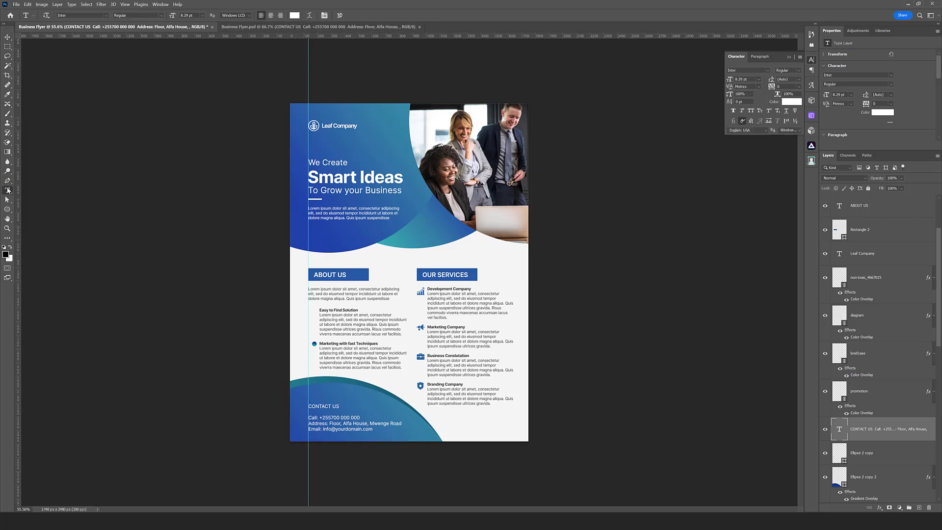
pyautogui.click(462, 426)
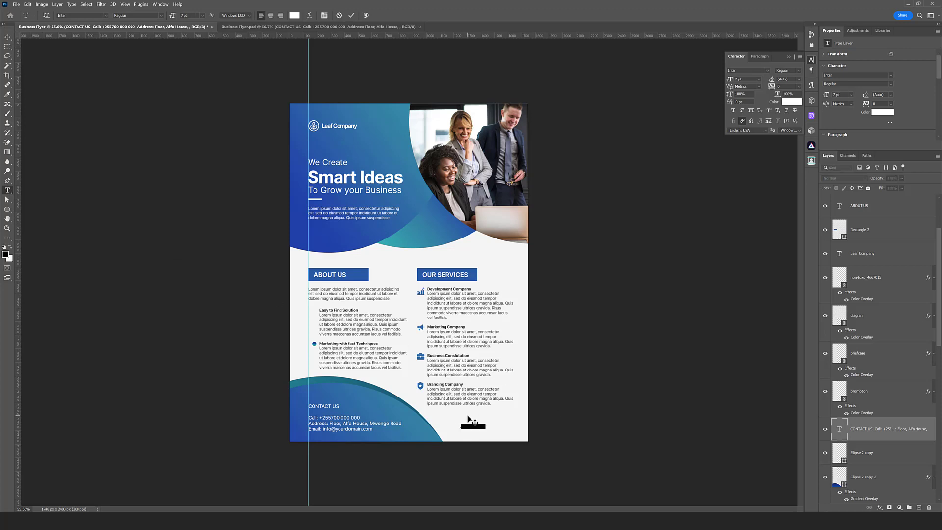
pyautogui.press('BackSpace')
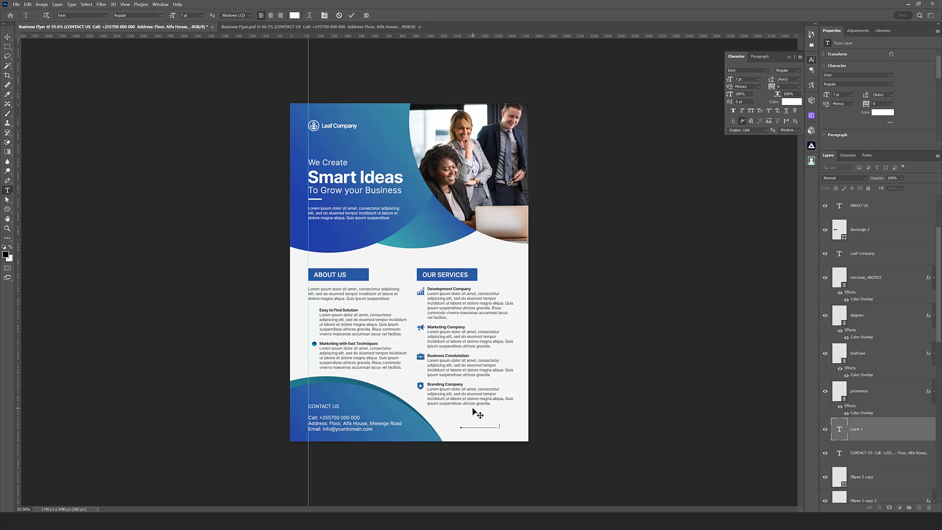
pyautogui.write('m')
# Recolor the whole website text to dark gray #252525
pyautogui.hotkey('ctrl', 'a')
pyautogui.click(295, 16)
pyautogui.click(687, 221)
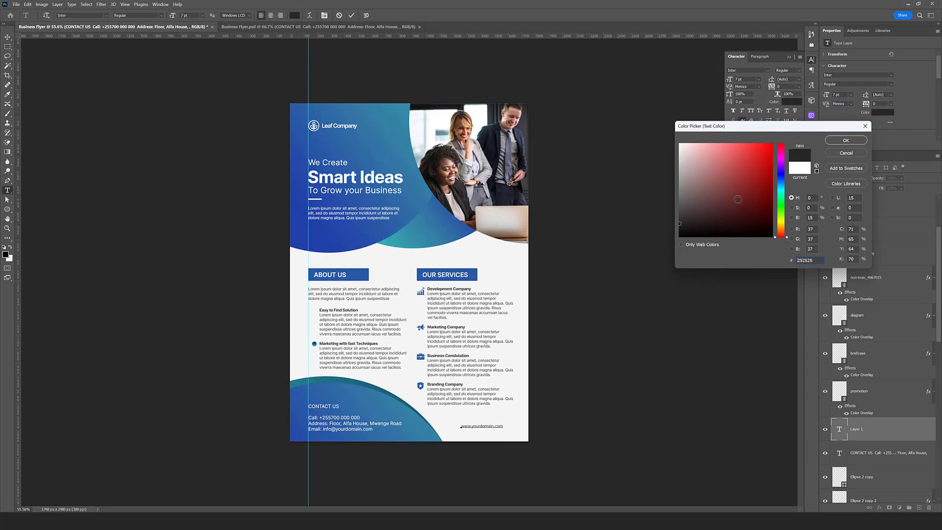
pyautogui.click(832, 142)
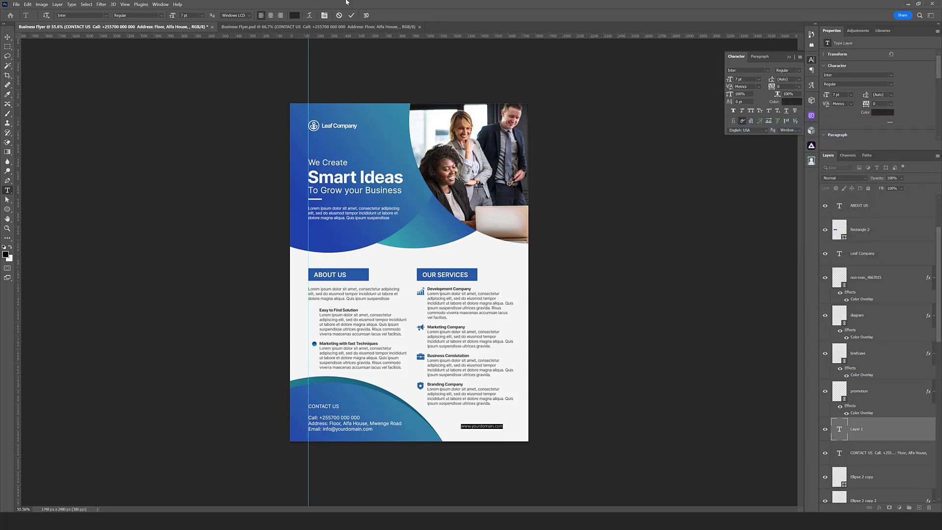
# Set the website text to 9 pt and nudge it into place in the flyer's lower-right corner
pyautogui.click(205, 18)
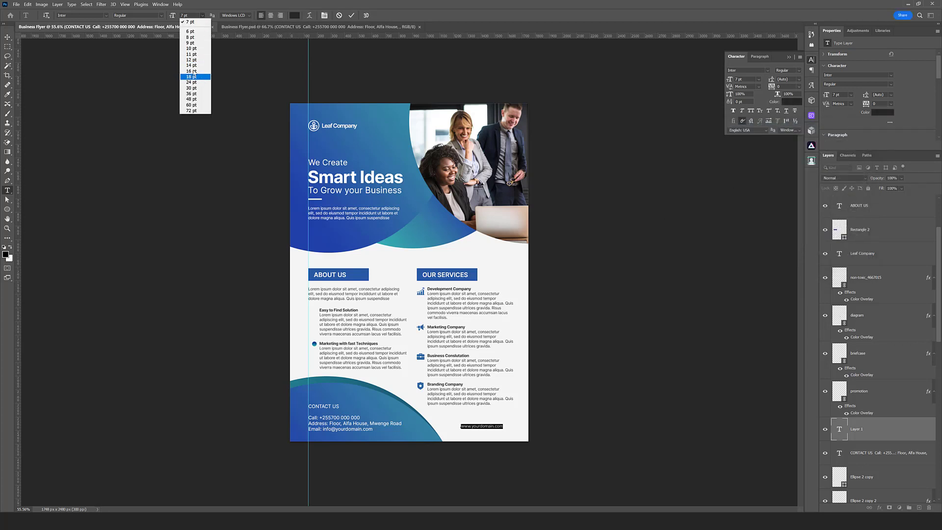
pyautogui.click(194, 55)
pyautogui.hotkey('ctrl', 'Return')
pyautogui.click(7, 37)
pyautogui.moveTo(497, 427); pyautogui.dragTo(496, 429)
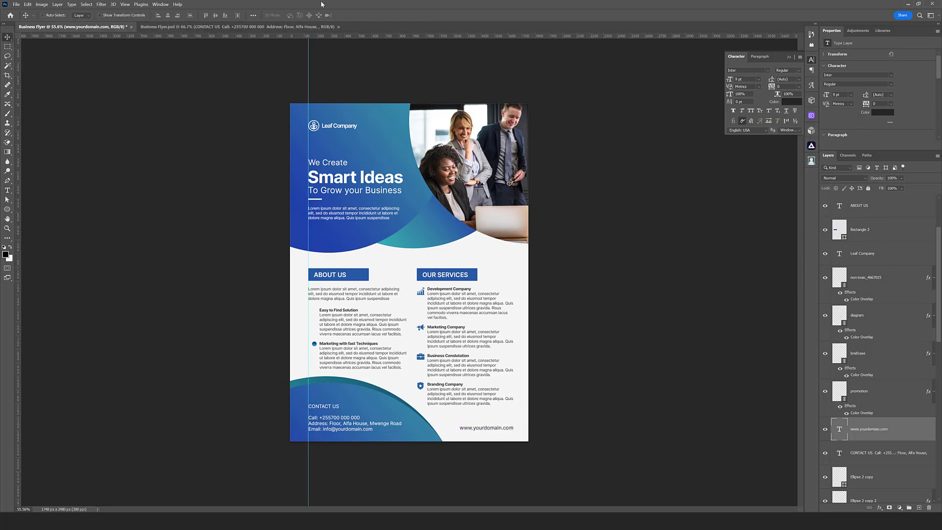
# Switch to the Business Flyer.psd document to examine the reference design
pyautogui.click(303, 26)
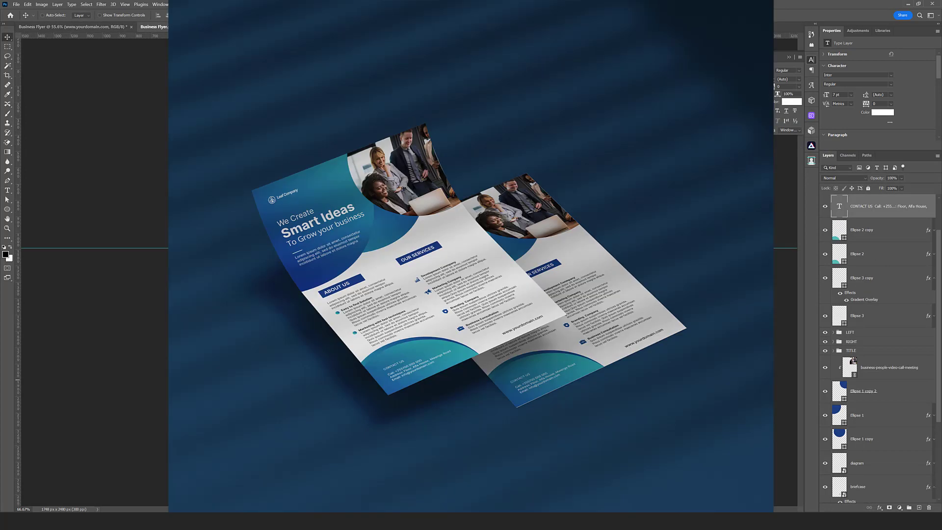